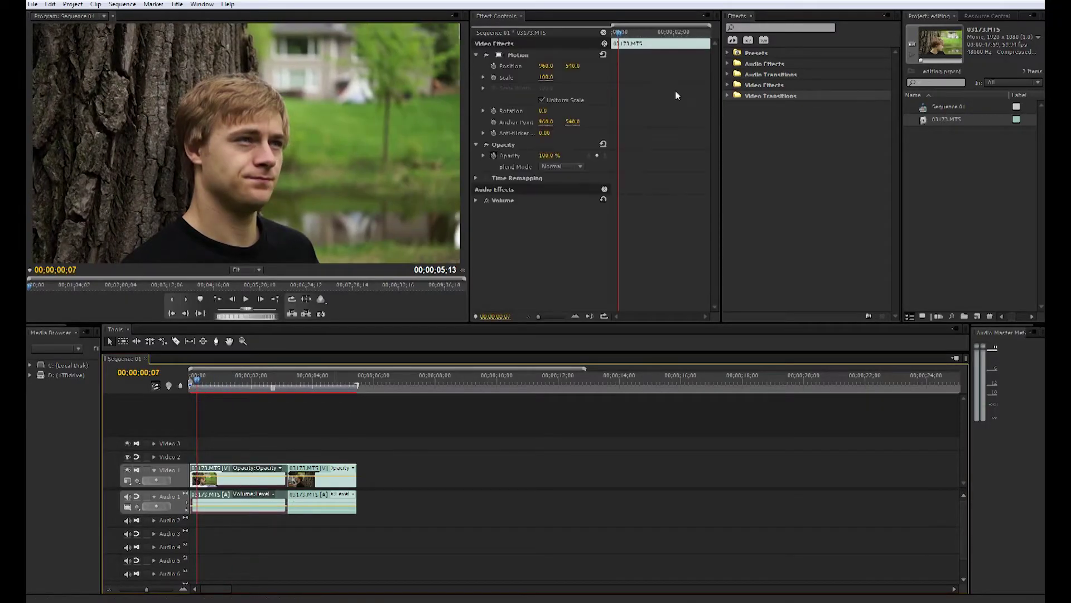
Apply the Crop effect to the first Video 1 clip with 13% top and bottom crop
click(751, 26)
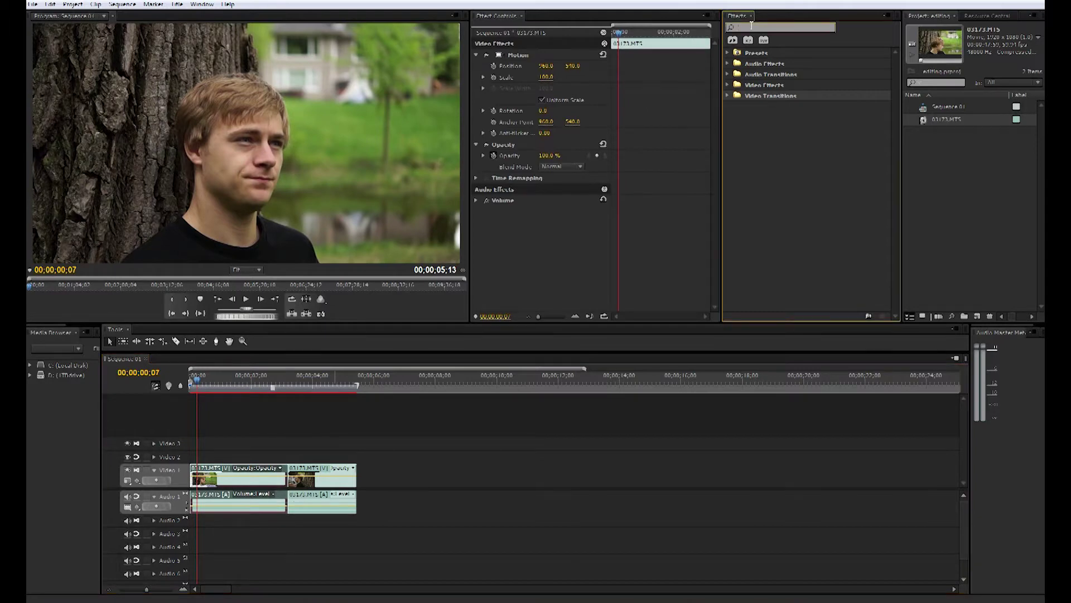
text(crop)
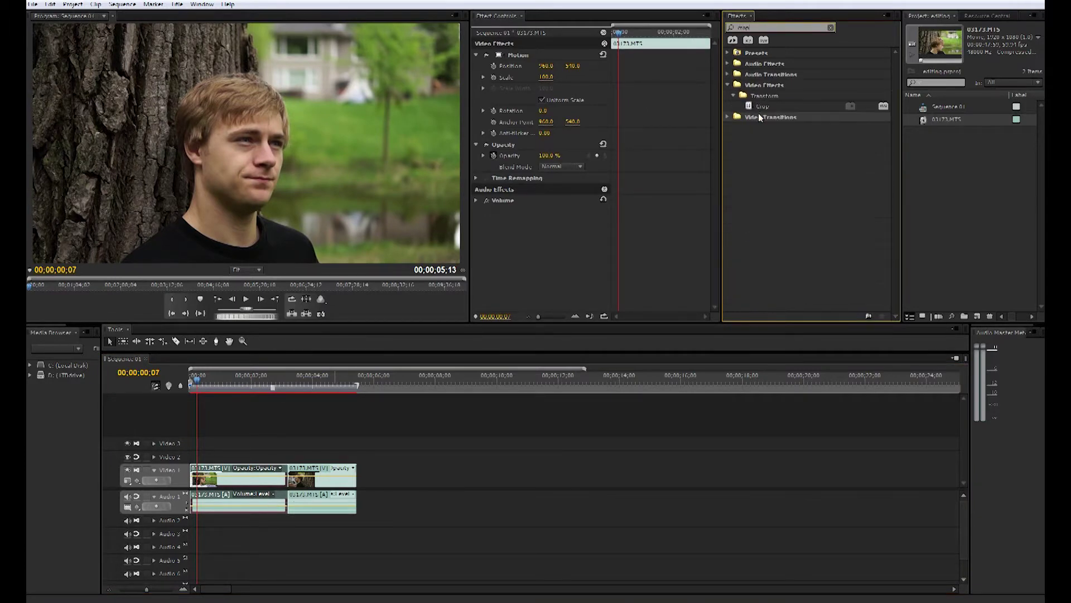
drag(760, 106, 251, 477)
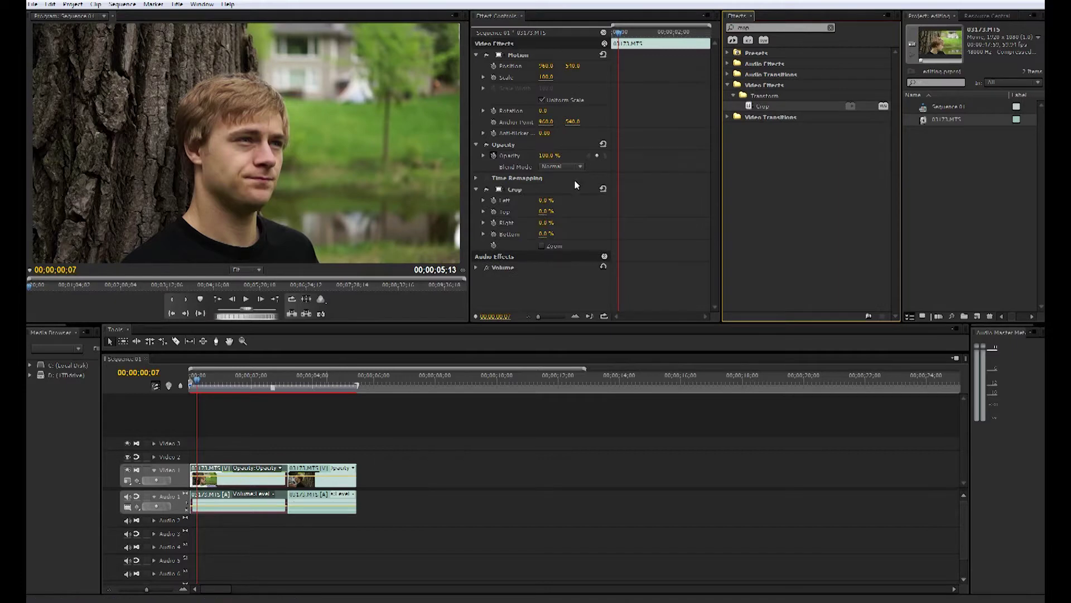
drag(544, 212, 554, 211)
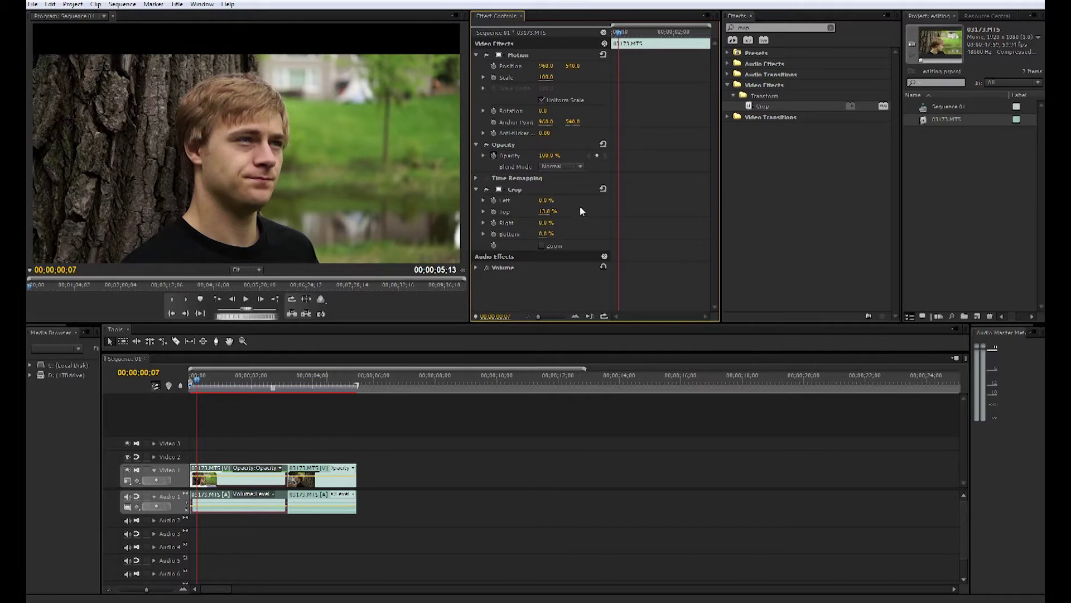
click(544, 233)
key(Return)
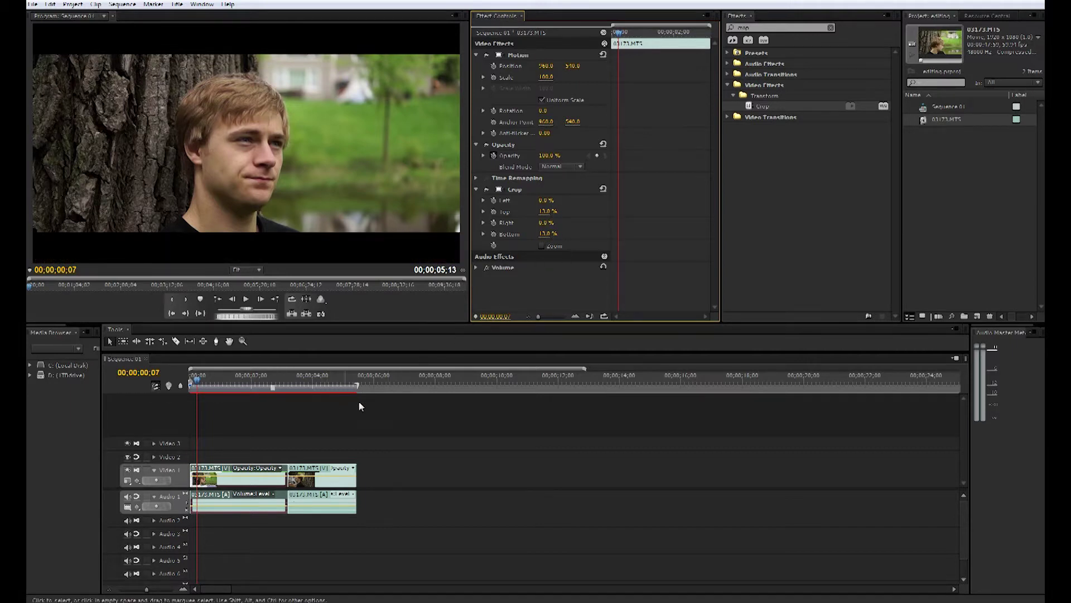
Scrub and play the sequence to preview the letterbox, then select the Crop effect
drag(203, 378, 163, 400)
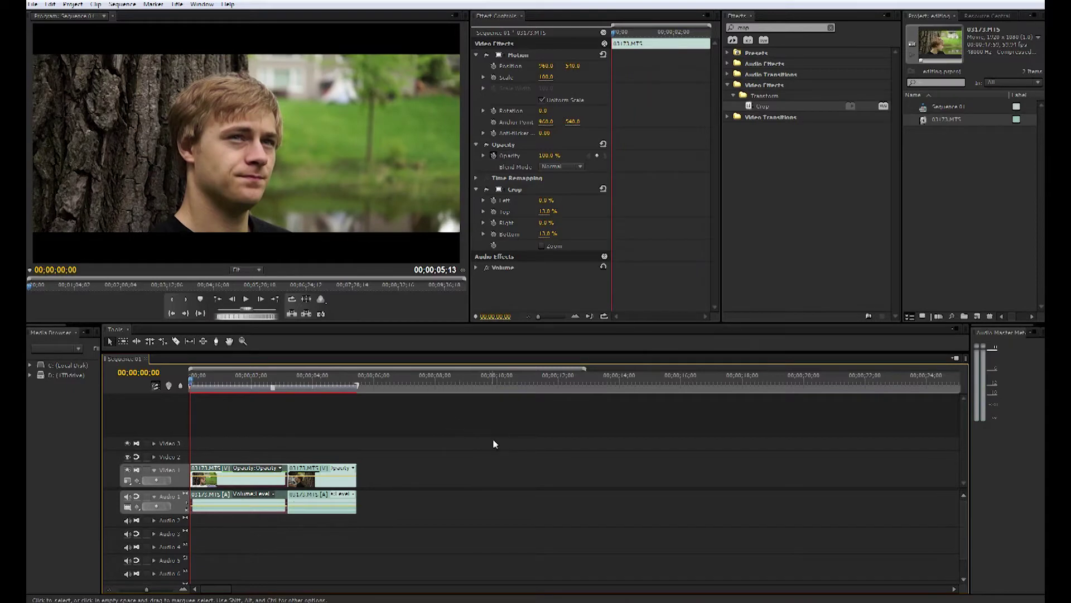
key(space)
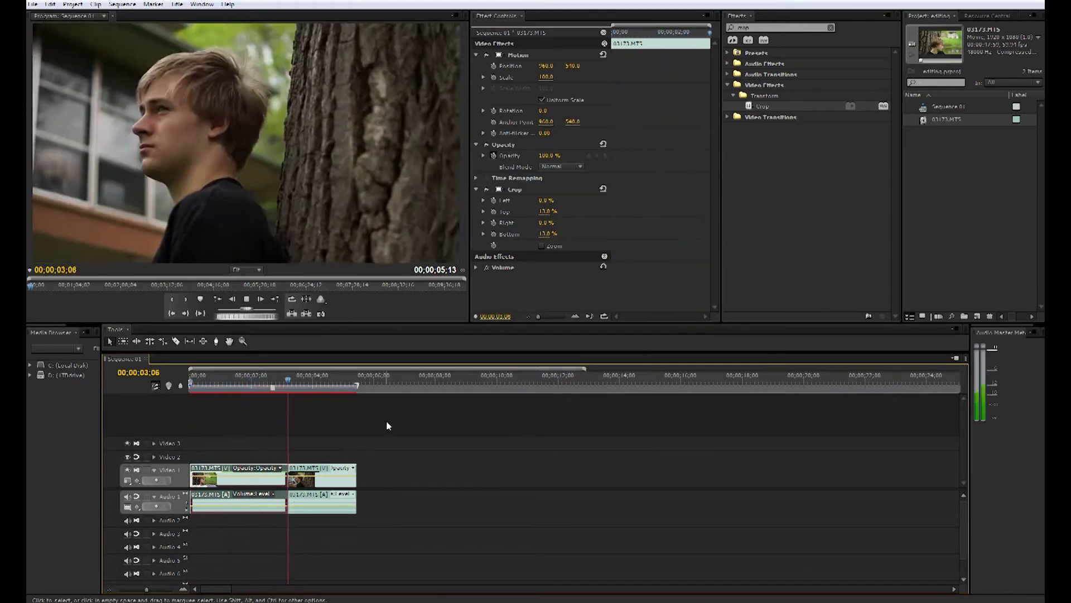
key(space)
drag(302, 391, 211, 429)
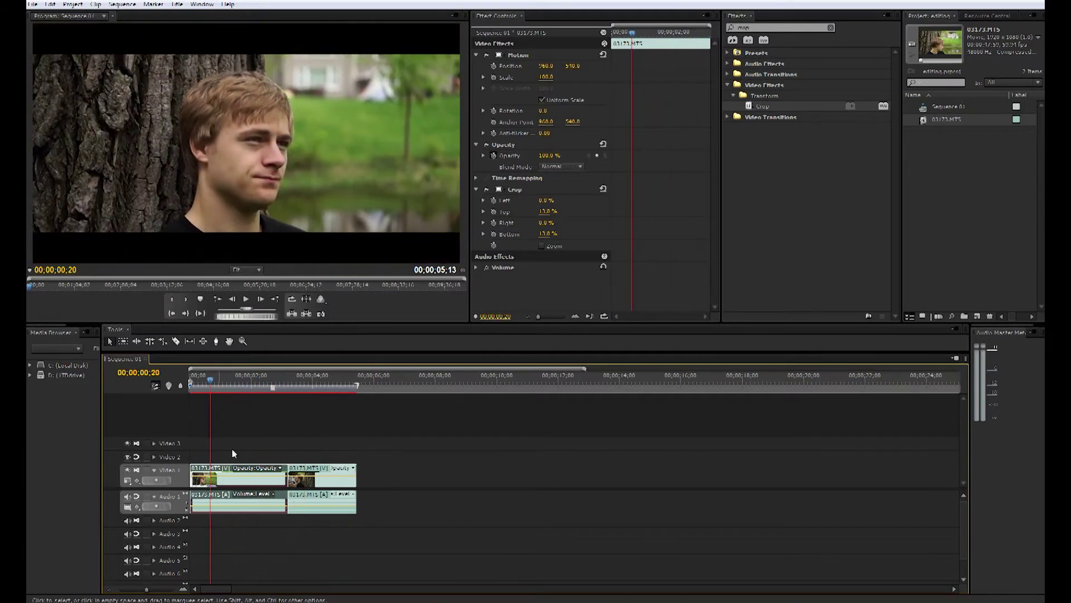
click(518, 189)
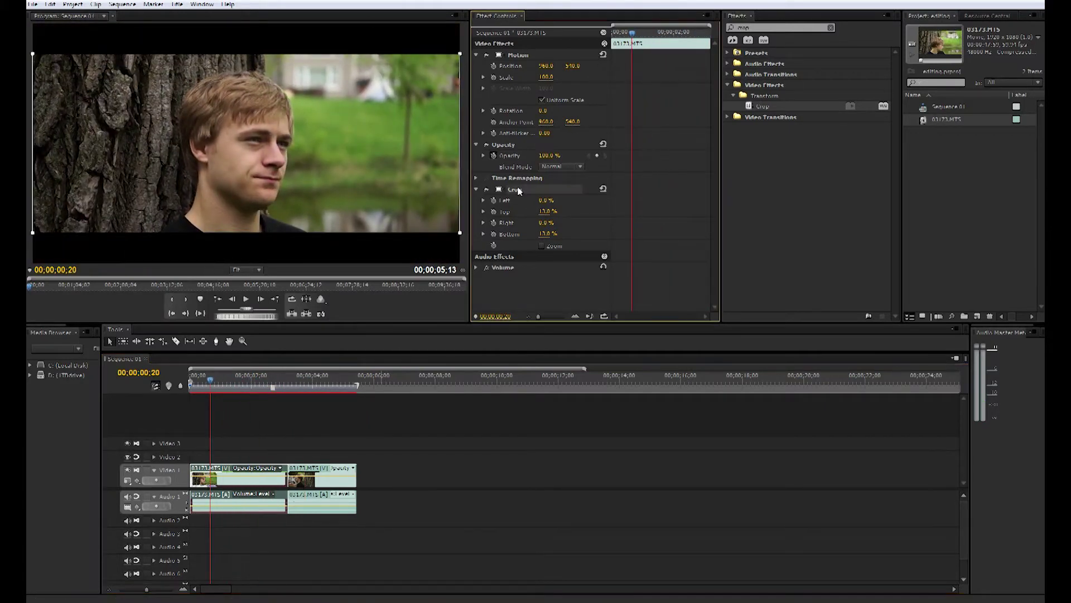
Delete the Crop effect and start a new sequence based on the AVCHD 1080p30 preset
key(Delete)
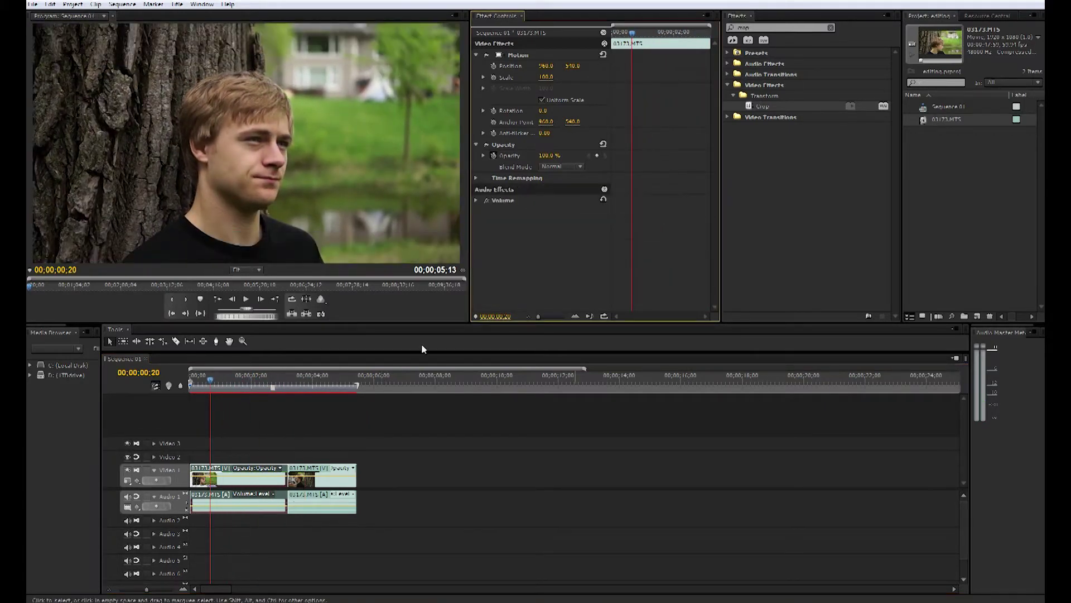
click(33, 5)
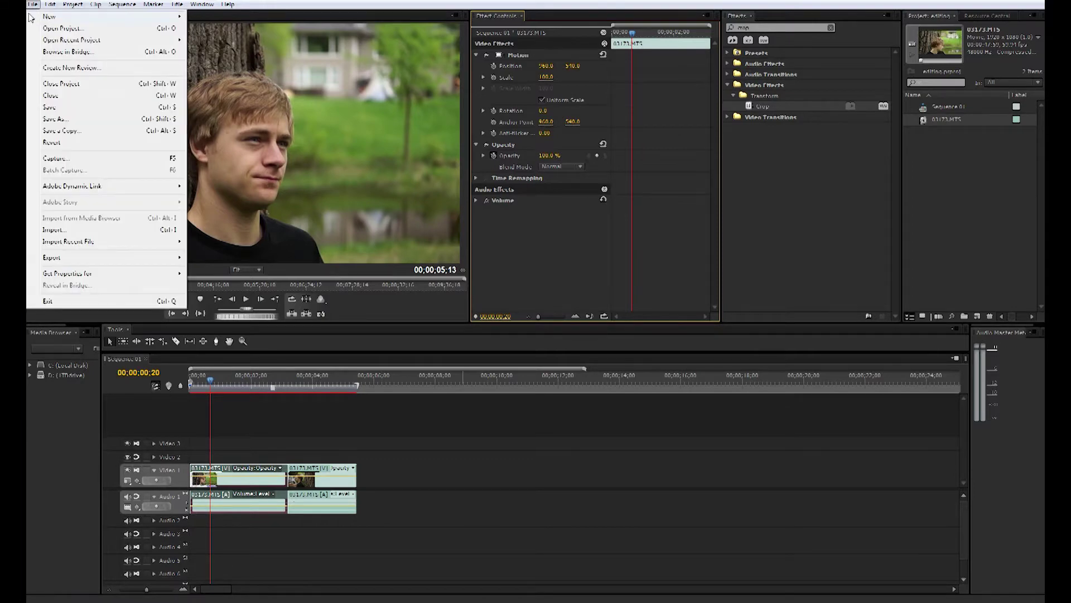
mouse_move(180, 18)
click(213, 28)
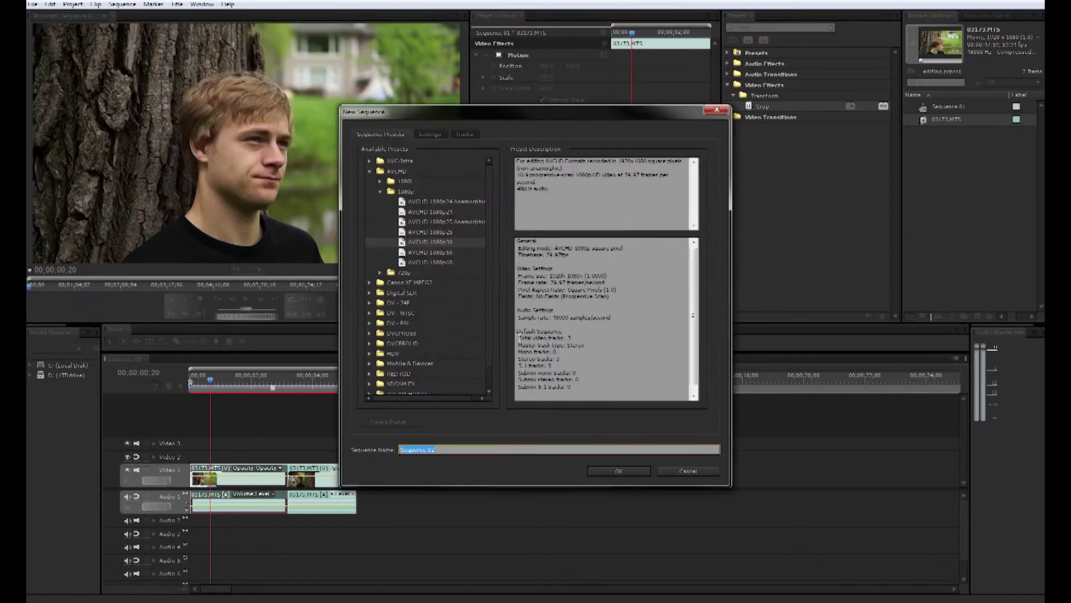
click(431, 245)
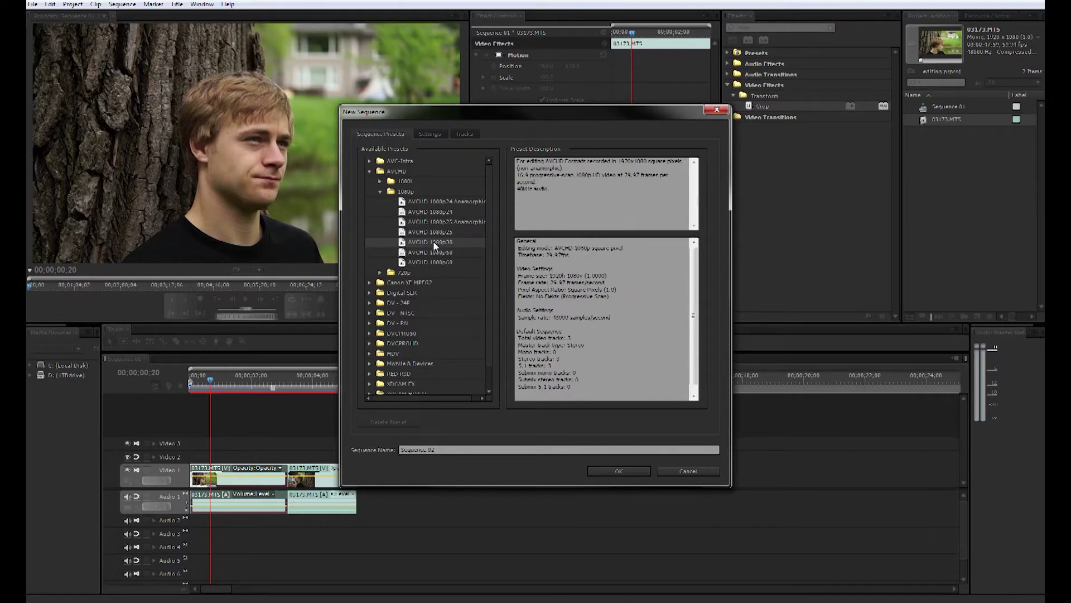
Set Custom editing mode with a 1920×817 frame size and save it as a sequence preset
click(427, 135)
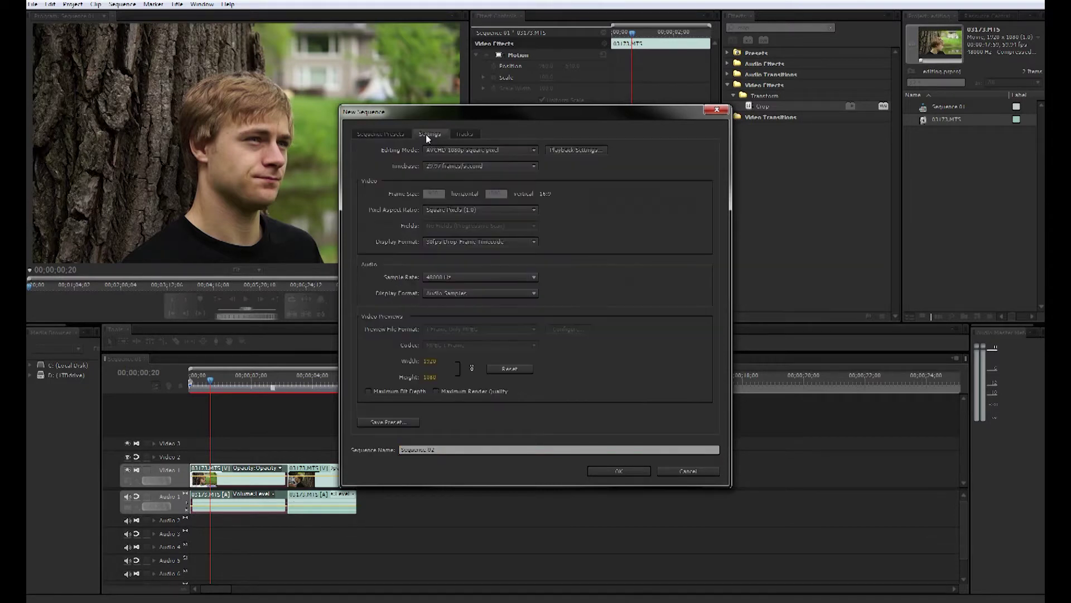
click(530, 149)
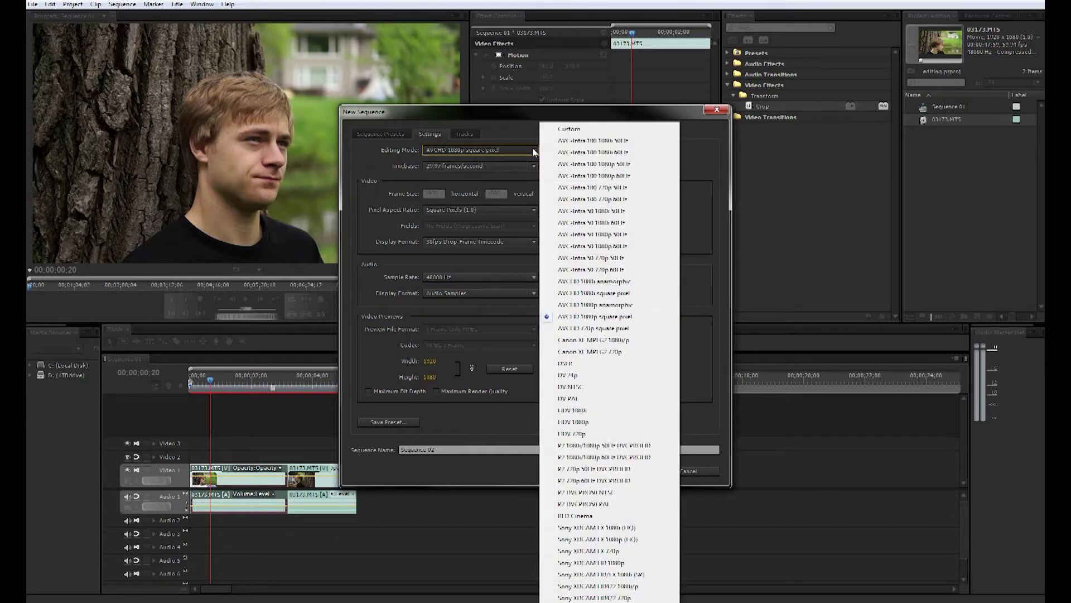
click(561, 130)
click(506, 194)
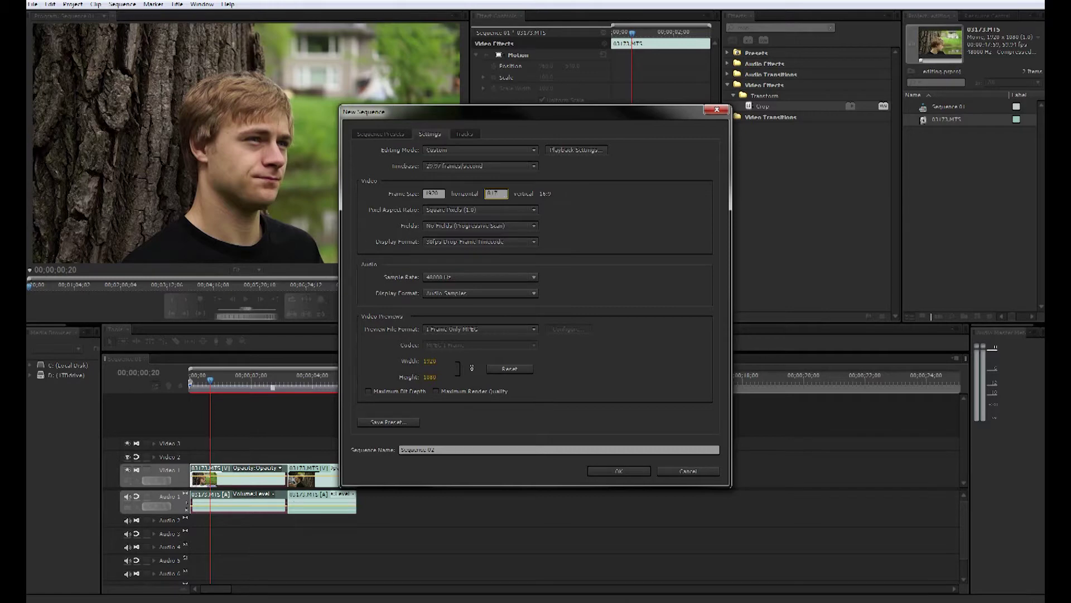
click(571, 212)
click(399, 423)
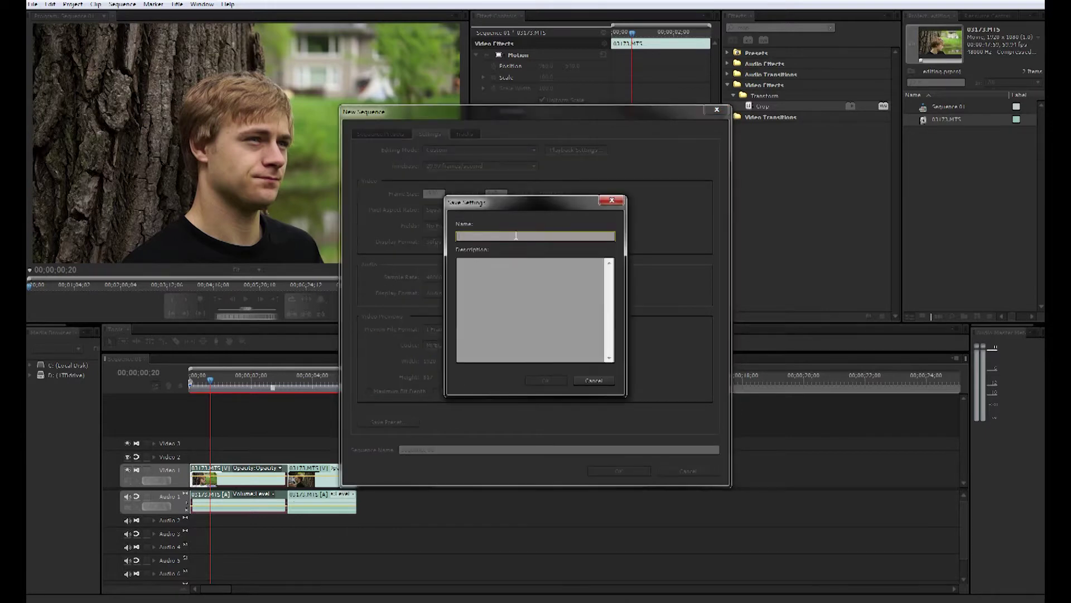
text(1)
click(549, 380)
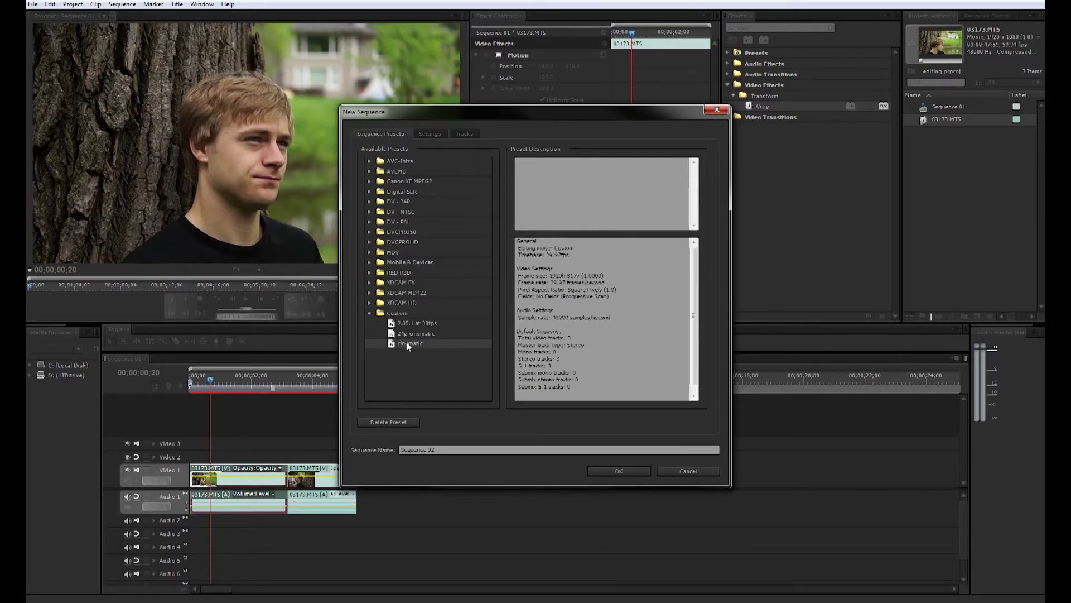
Create Sequence 02 and compare it with Sequence 01 by switching between their tabs
click(624, 470)
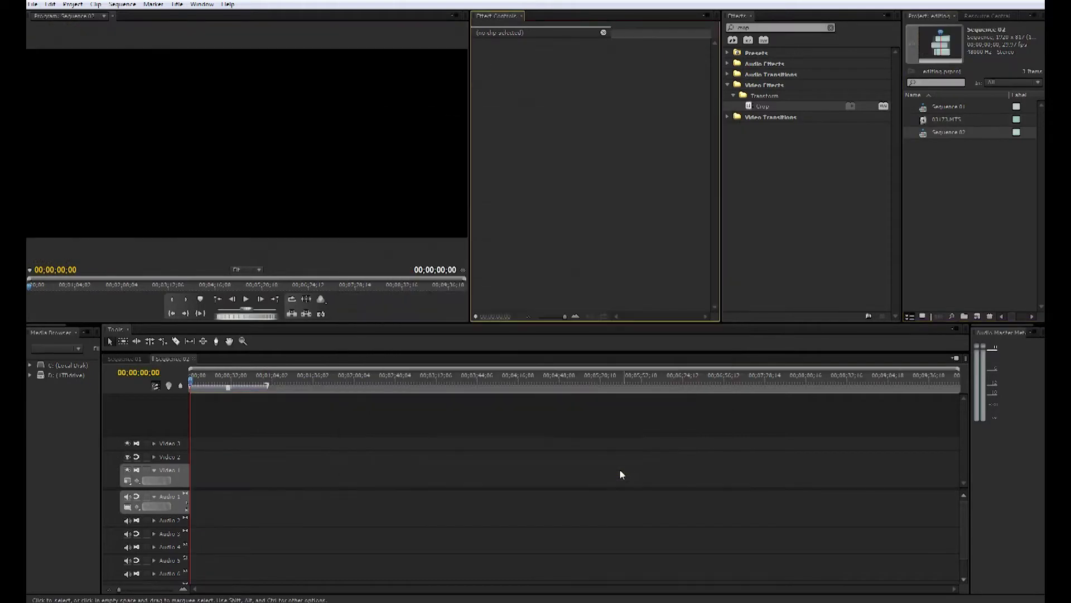
click(137, 359)
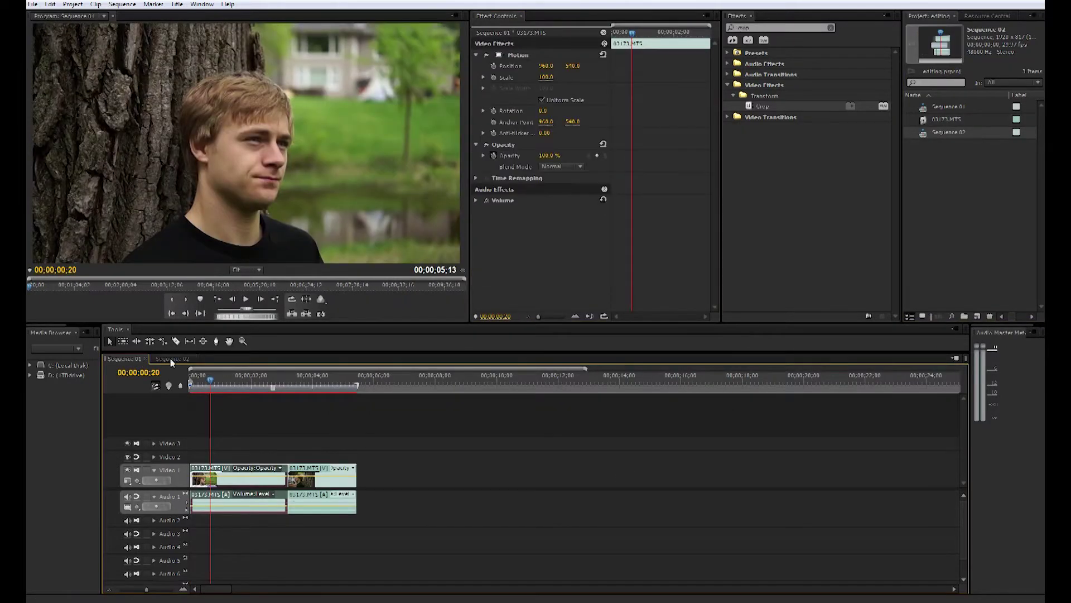
click(173, 358)
click(134, 359)
click(174, 360)
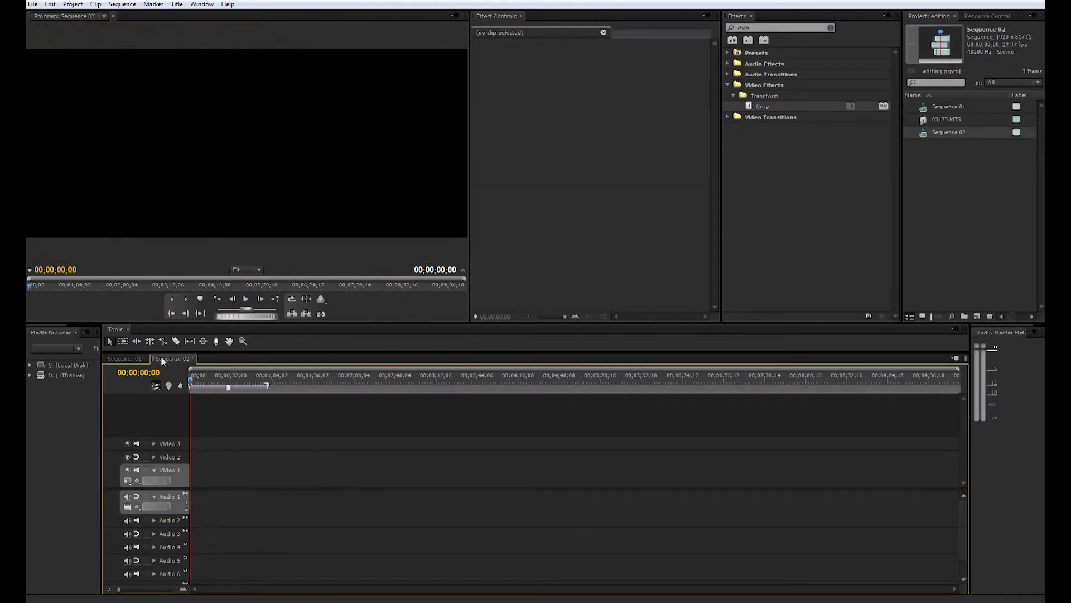
click(141, 358)
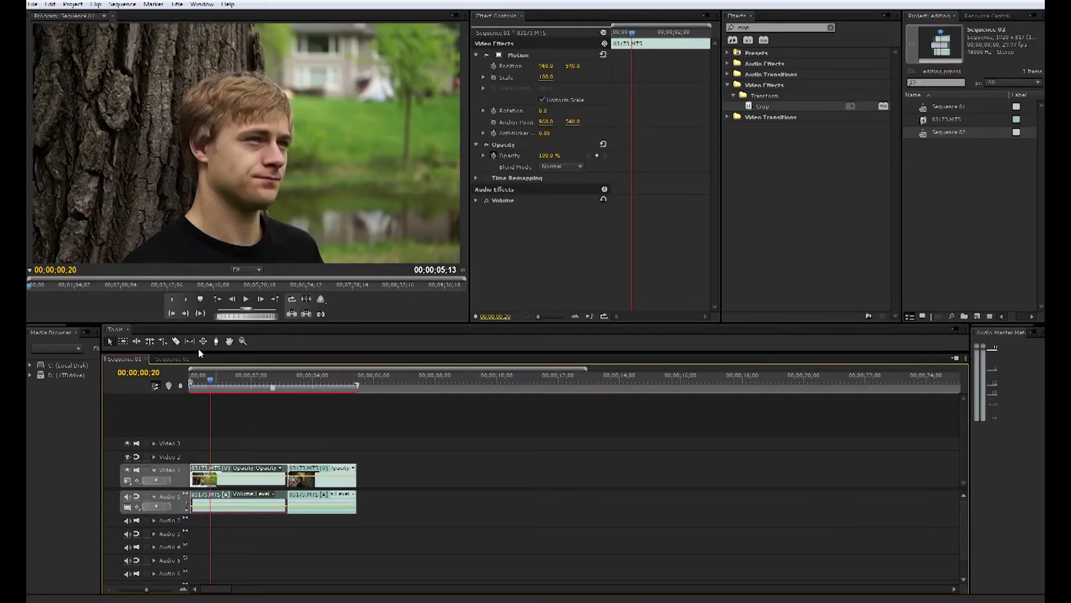
click(174, 359)
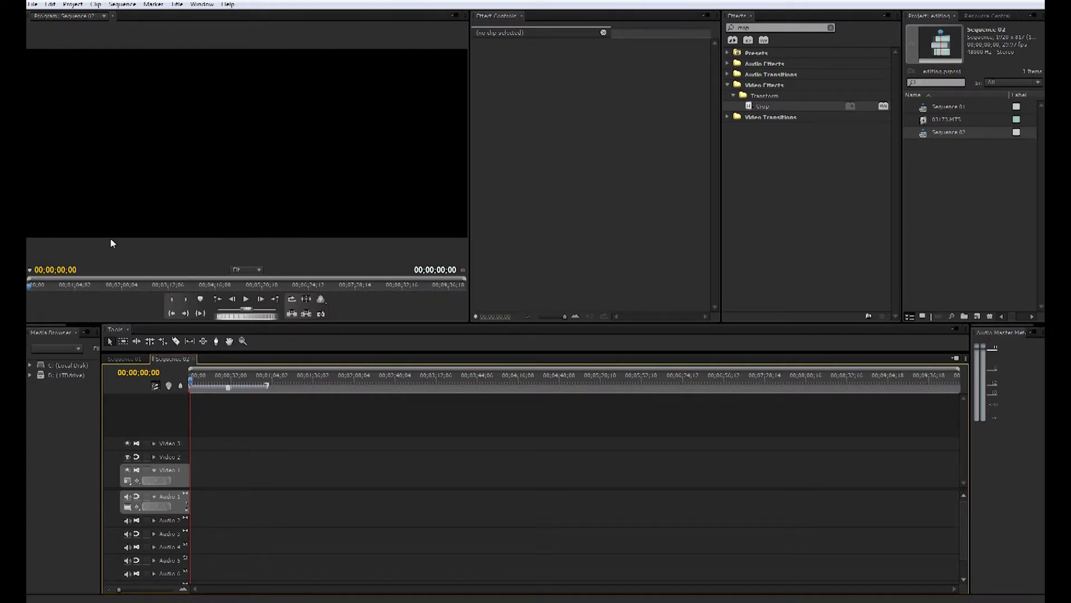
click(123, 359)
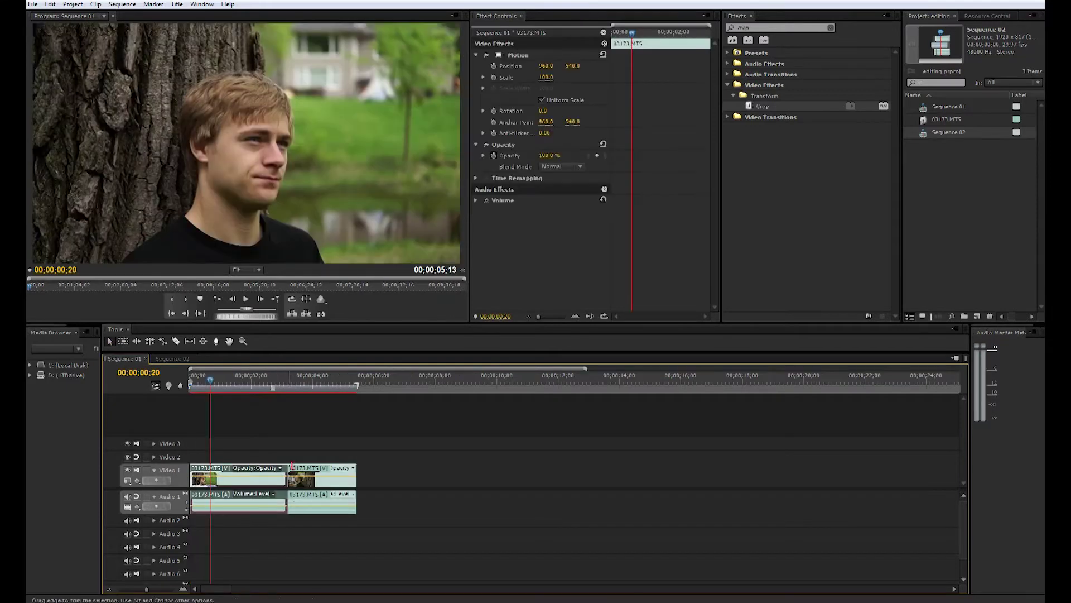
Copy the selected clips from Sequence 01 and paste them at the start of Sequence 02
right_click(234, 493)
click(294, 133)
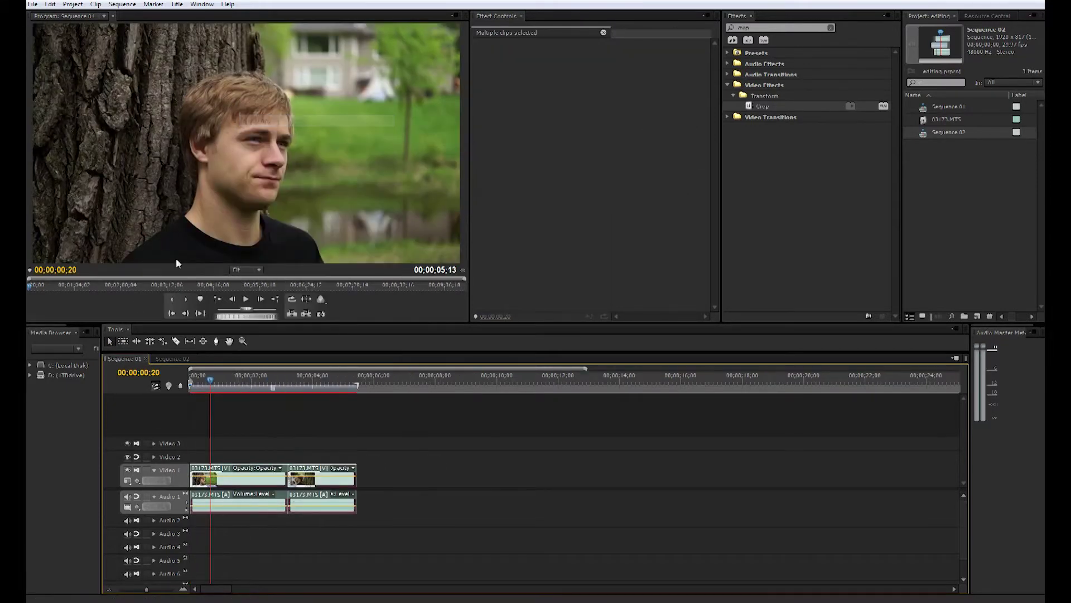
click(178, 360)
click(33, 5)
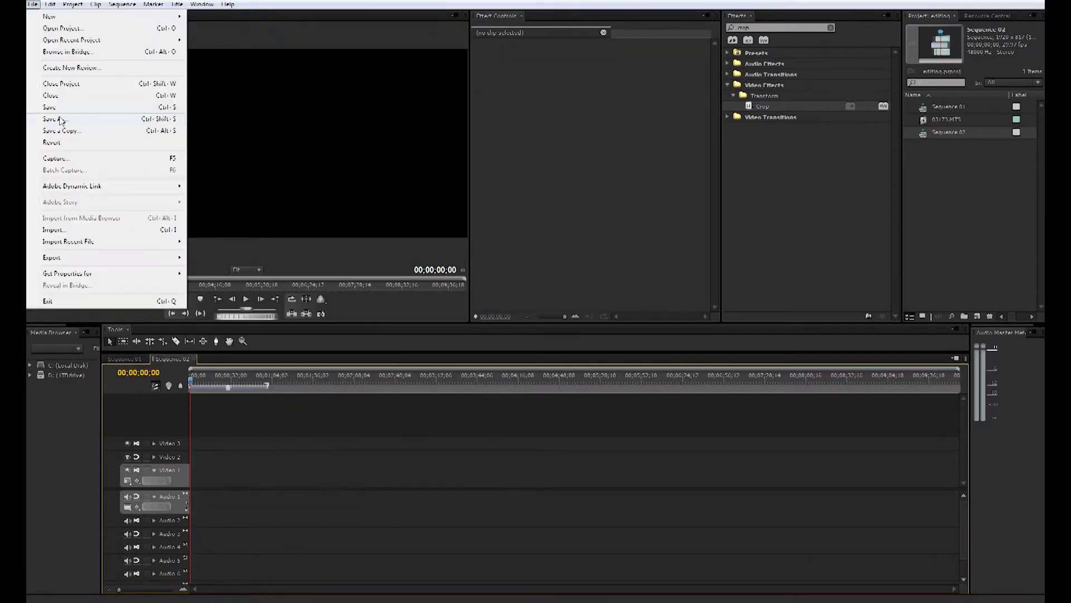
click(249, 451)
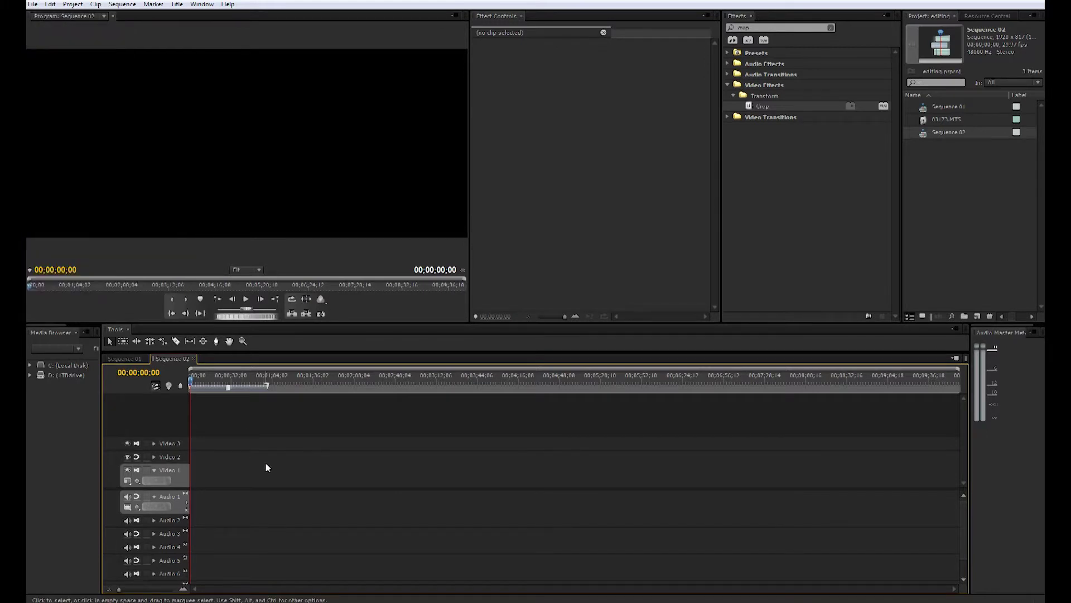
click(50, 4)
click(65, 65)
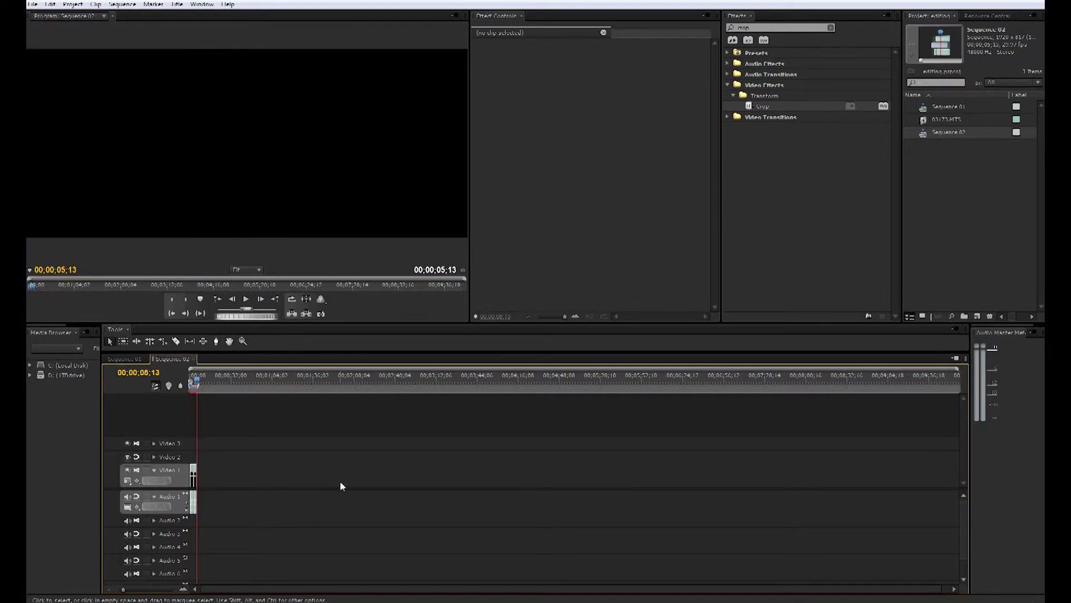
Zoom in on the pasted clips and play Sequence 02 from the start
mouse_move(145, 586)
mouse_down()
mouse_move(159, 589)
mouse_move(150, 589)
mouse_up()
drag(334, 384, 146, 413)
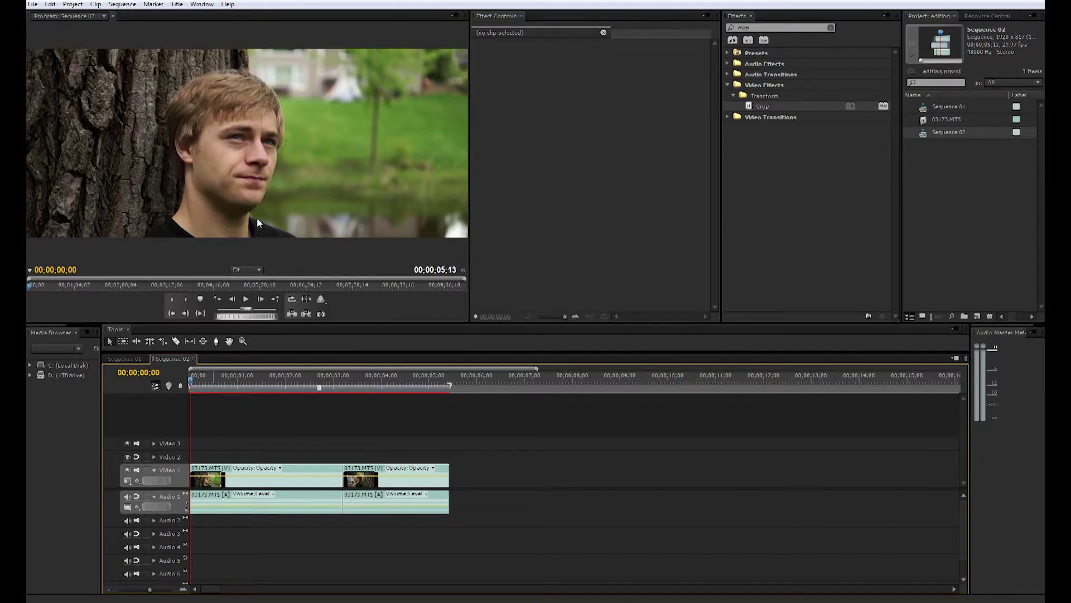
key(space)
key(space)
Adjust the first clip's scale and raise its picture within the letterboxed frame
click(279, 487)
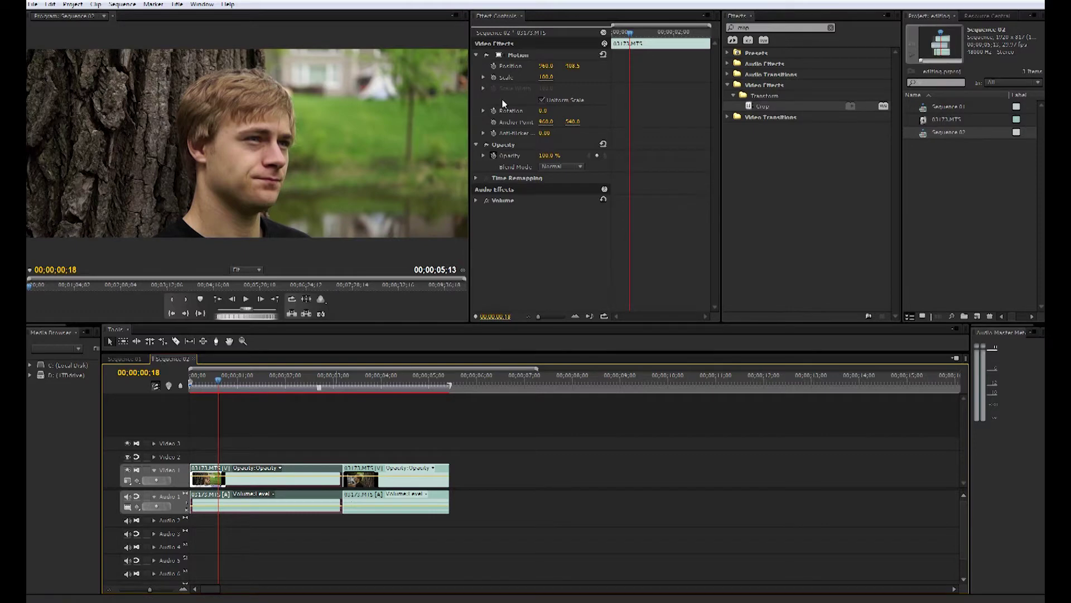
mouse_move(545, 78)
mouse_down()
mouse_move(558, 78)
mouse_move(502, 79)
mouse_move(555, 77)
mouse_up()
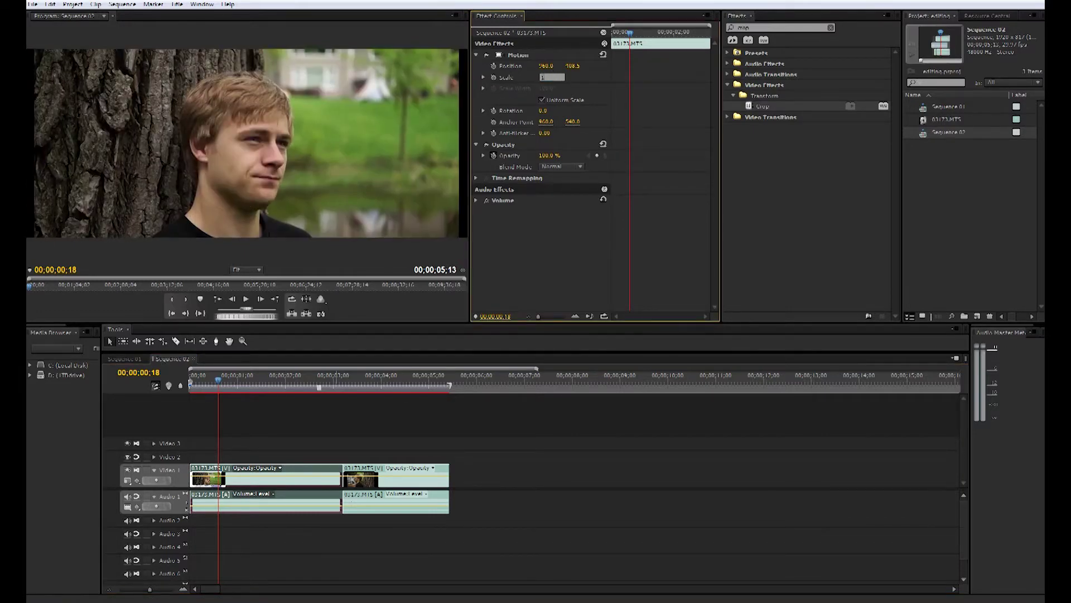
drag(573, 66, 462, 66)
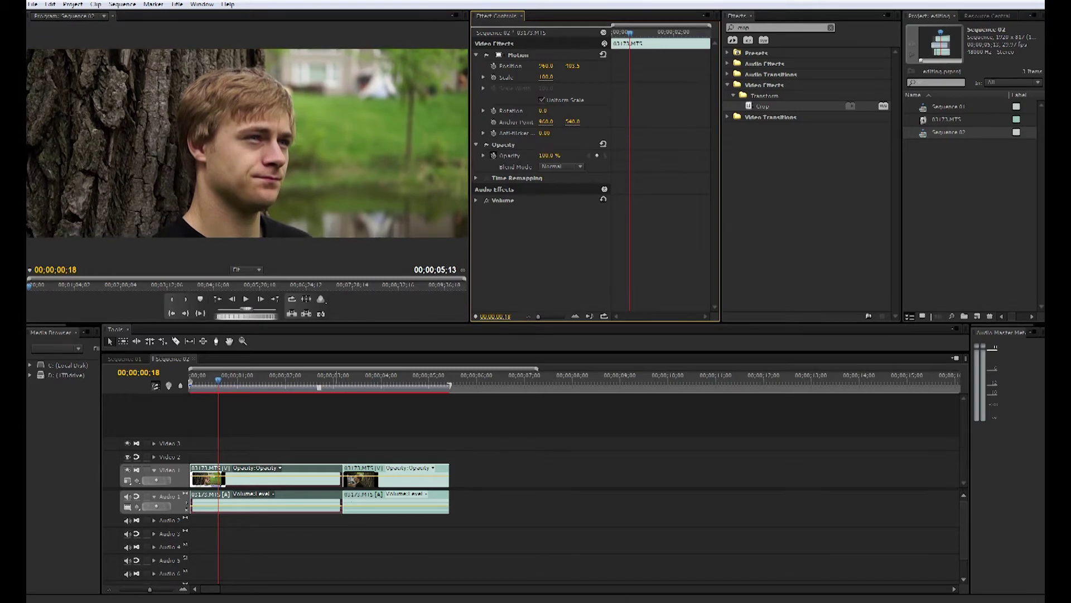
click(161, 589)
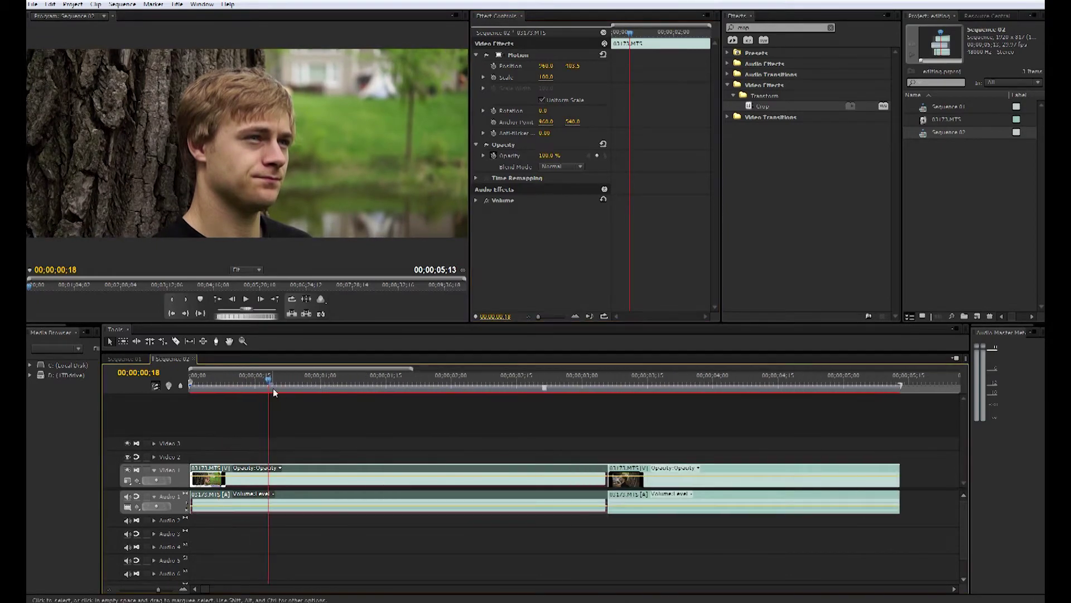
drag(273, 388, 510, 380)
key(space)
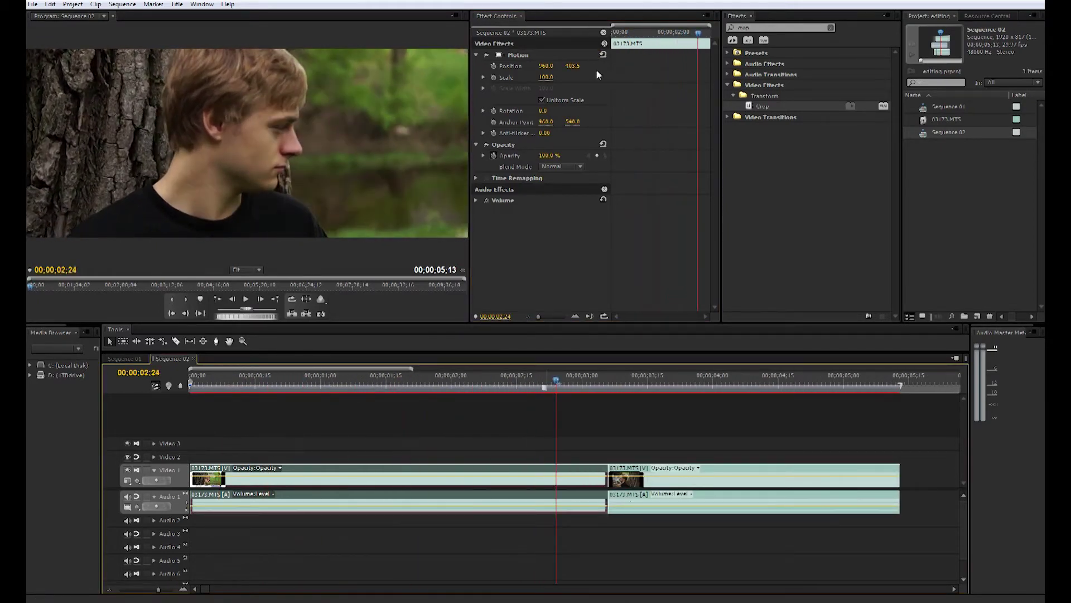
drag(566, 73, 572, 69)
drag(581, 379, 195, 434)
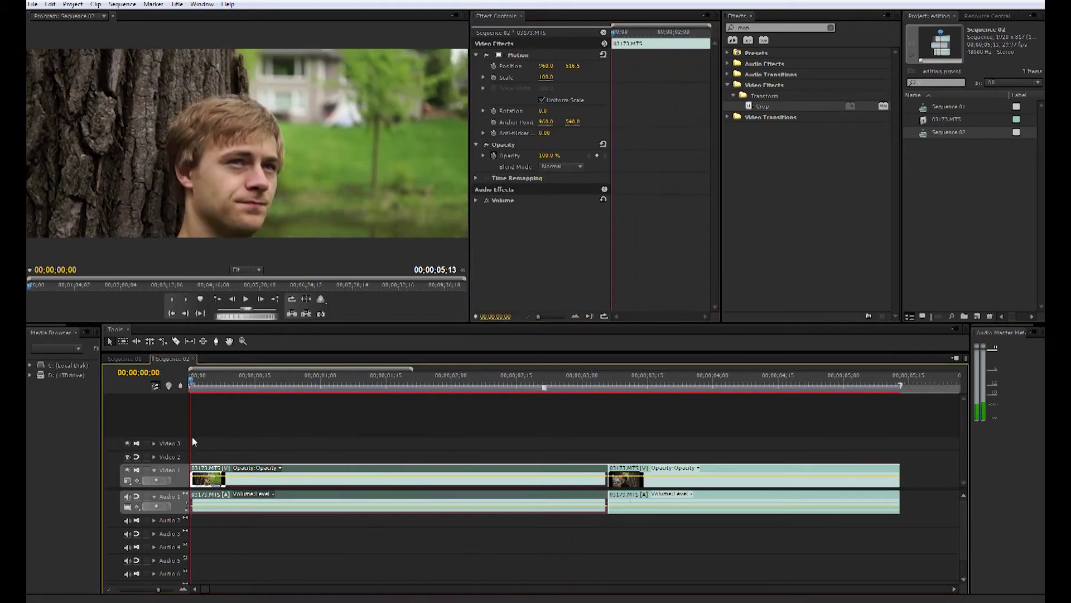
Keyframe the first clip's Position from Y 355.5 to a lower framing, then play it back
click(493, 66)
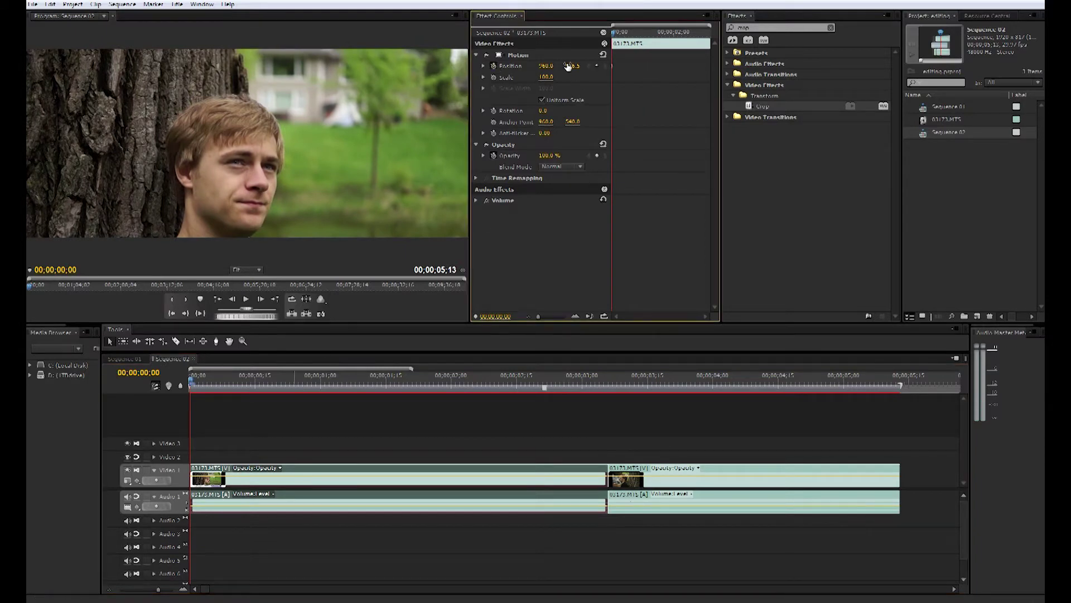
drag(573, 66, 536, 67)
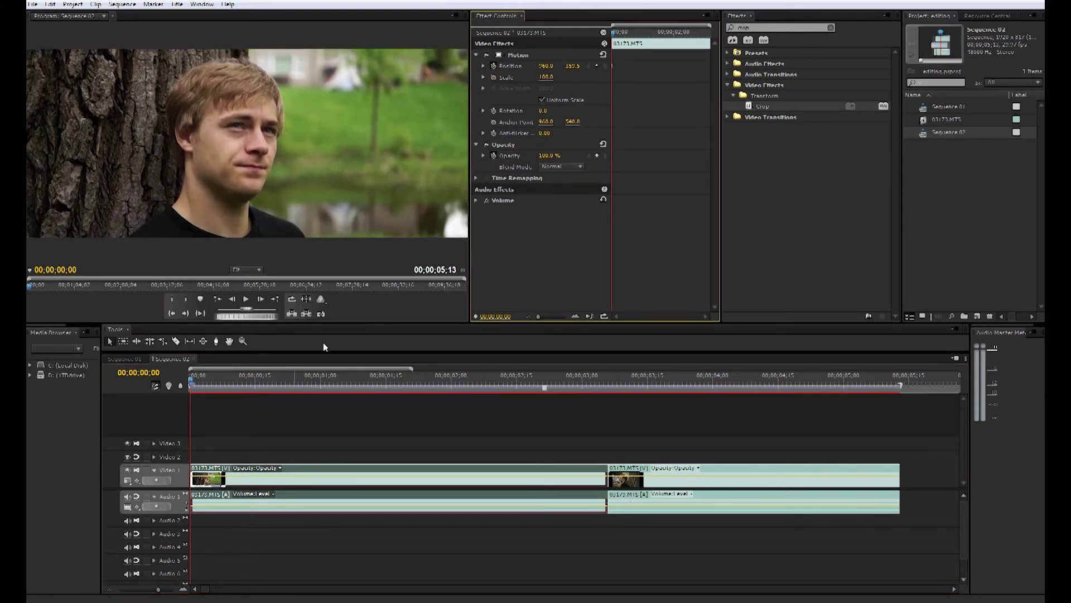
drag(207, 380, 461, 384)
drag(572, 66, 576, 67)
key(Home)
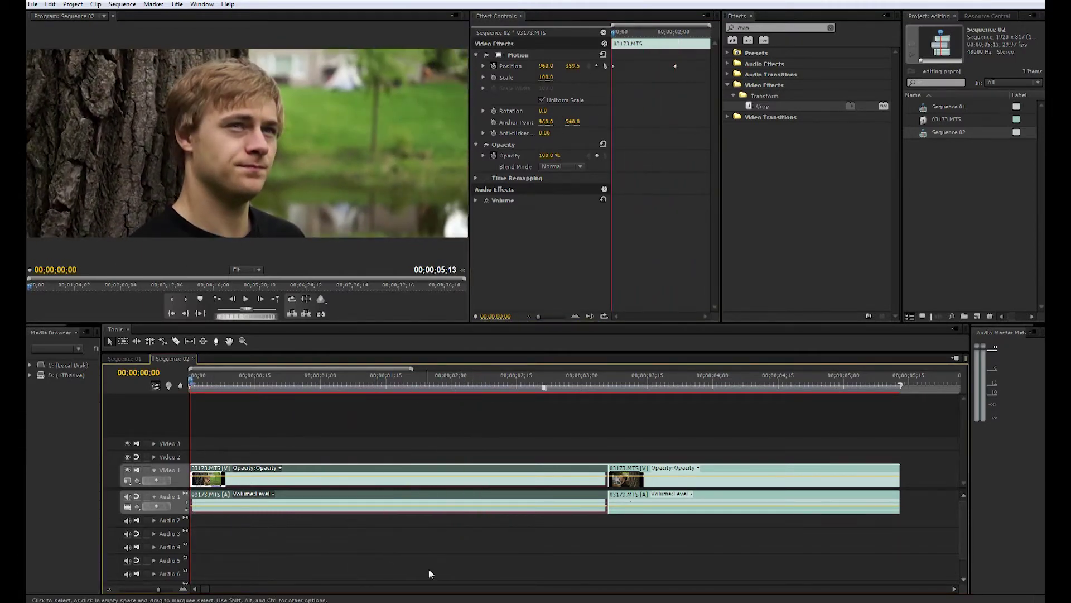
key(space)
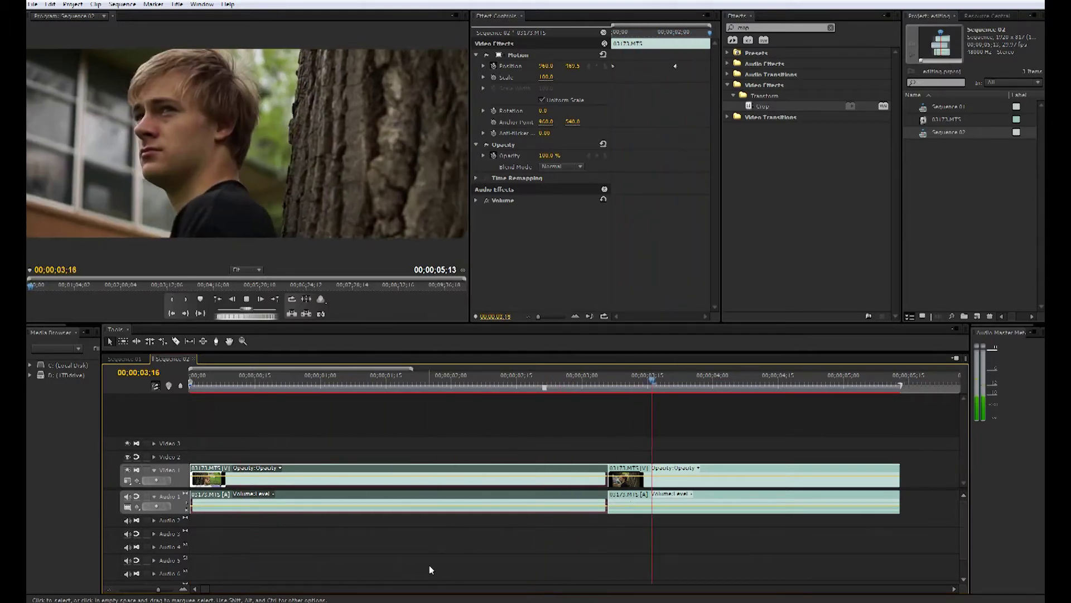
key(space)
Nudge the second shot's picture upward at about four seconds, then zoom the timeline out
drag(712, 381, 762, 397)
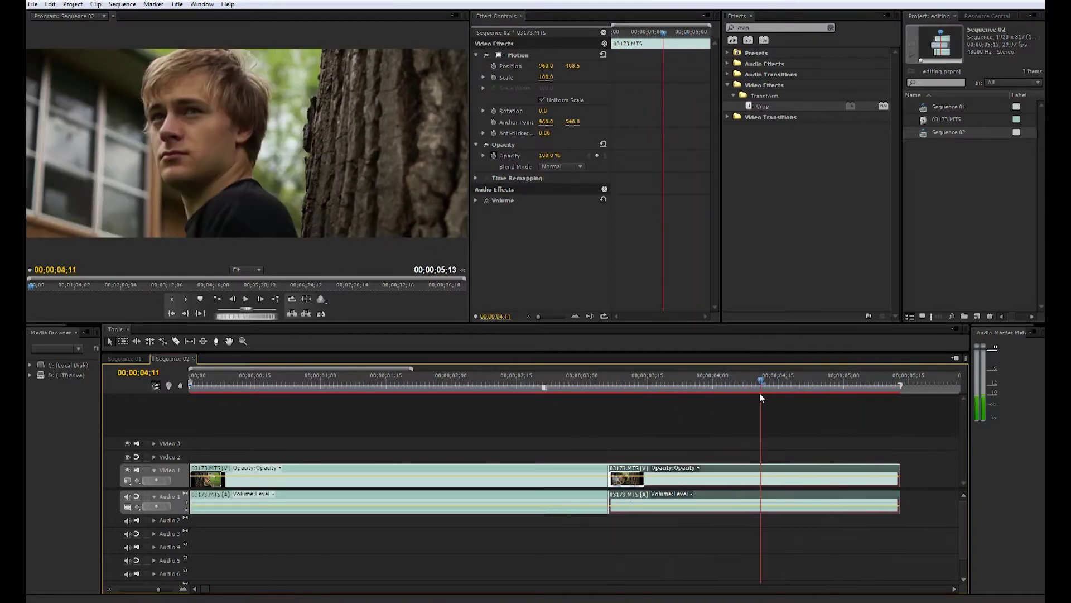
click(581, 12)
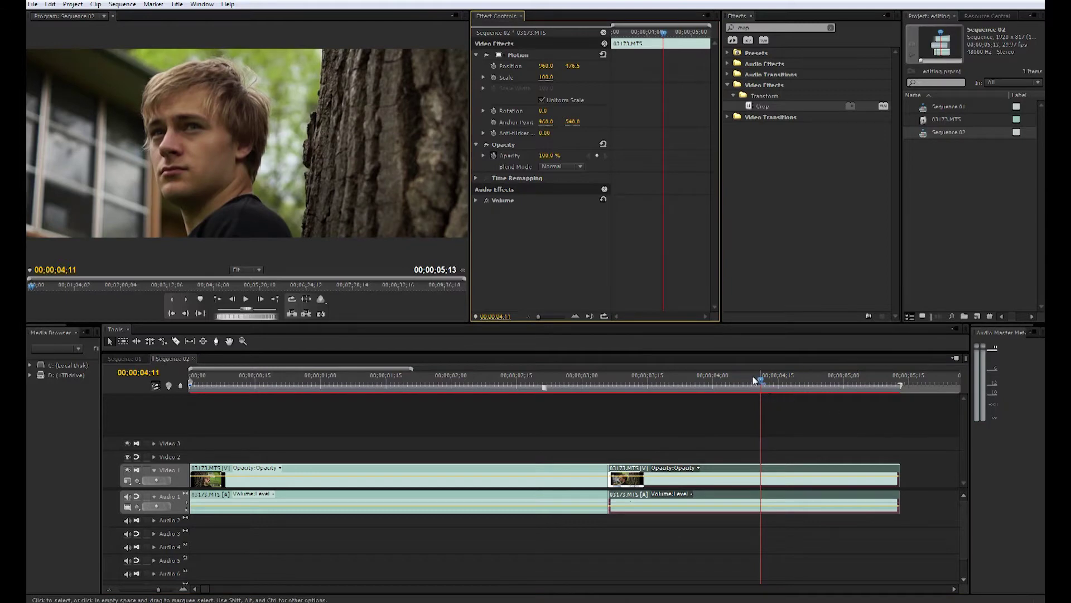
drag(754, 380, 882, 393)
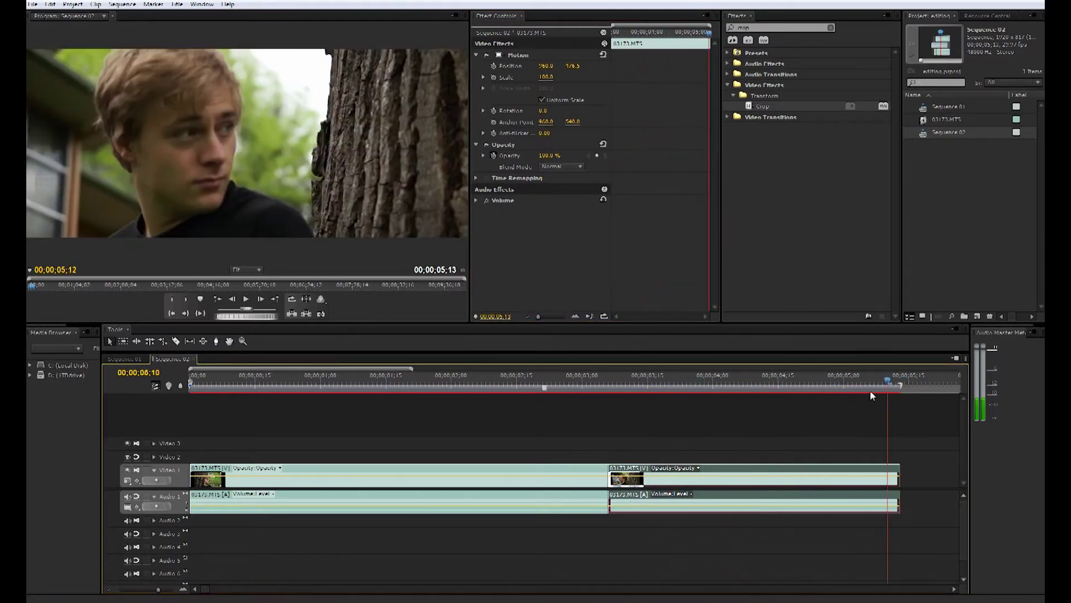
drag(872, 395, 747, 461)
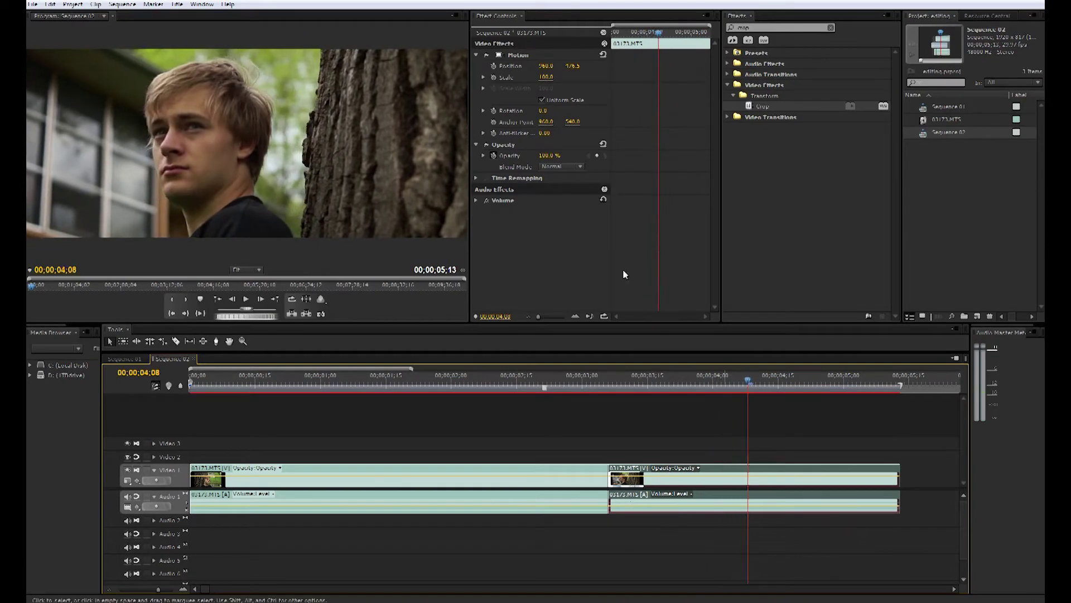
drag(572, 66, 564, 65)
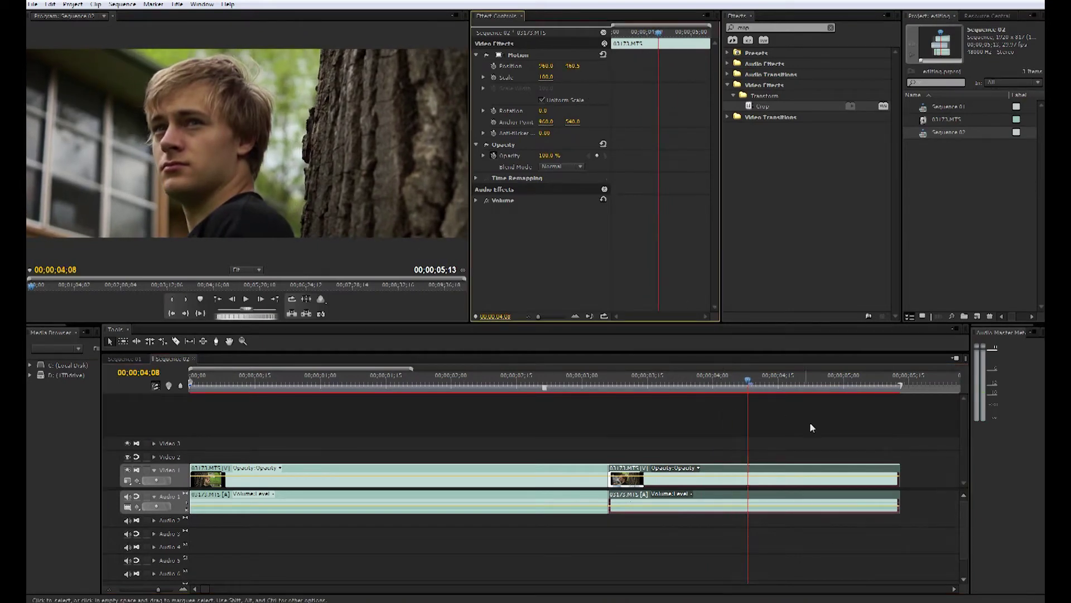
drag(755, 394, 174, 481)
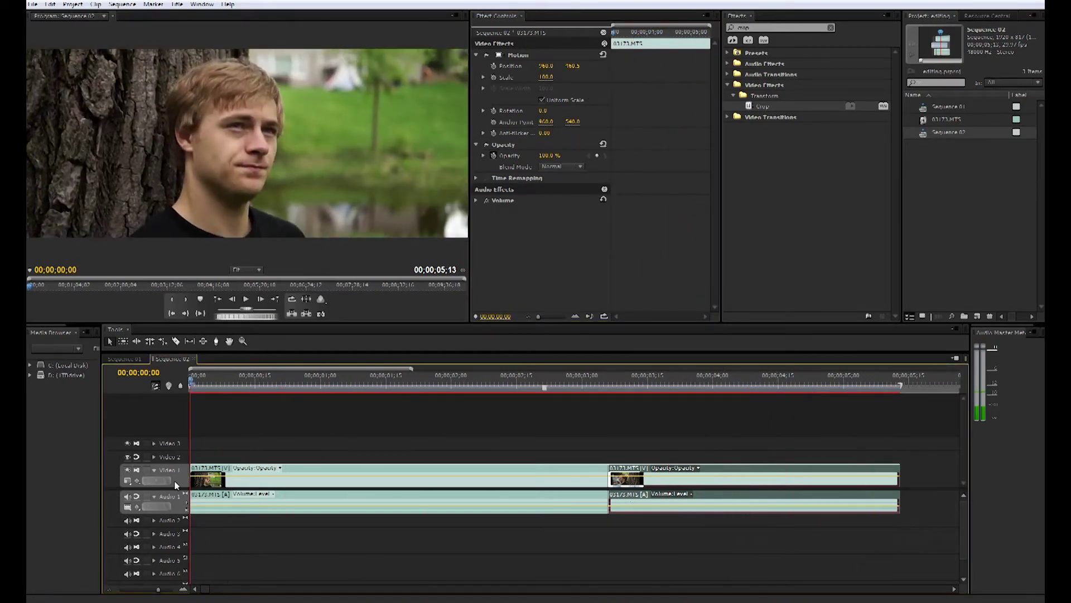
drag(158, 589, 146, 590)
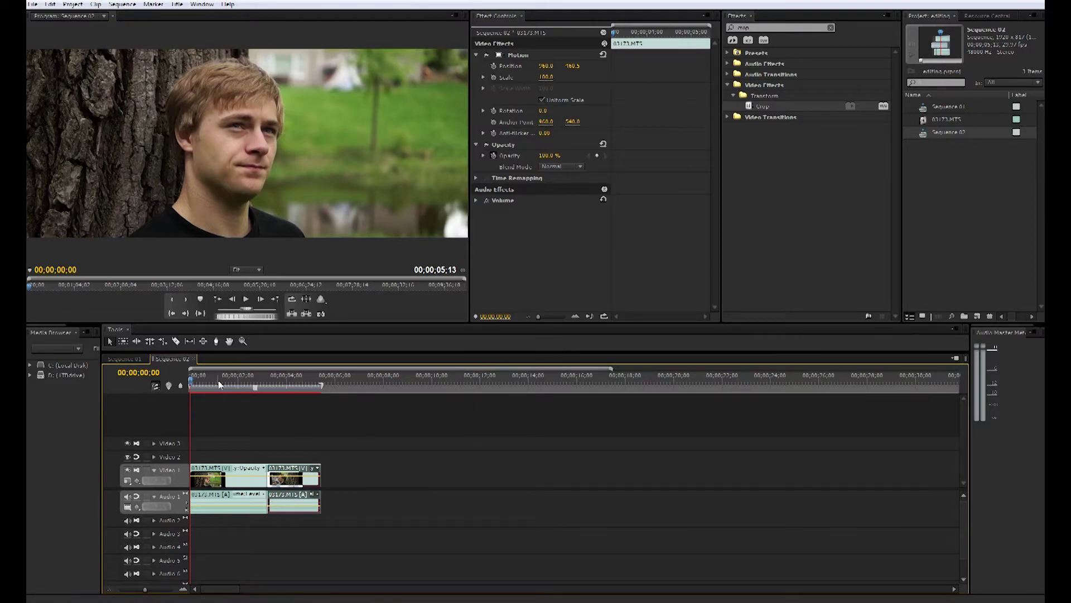
drag(199, 385, 232, 381)
Apply Luma Curve from Video Effects > Color Correction to the first clip
click(796, 26)
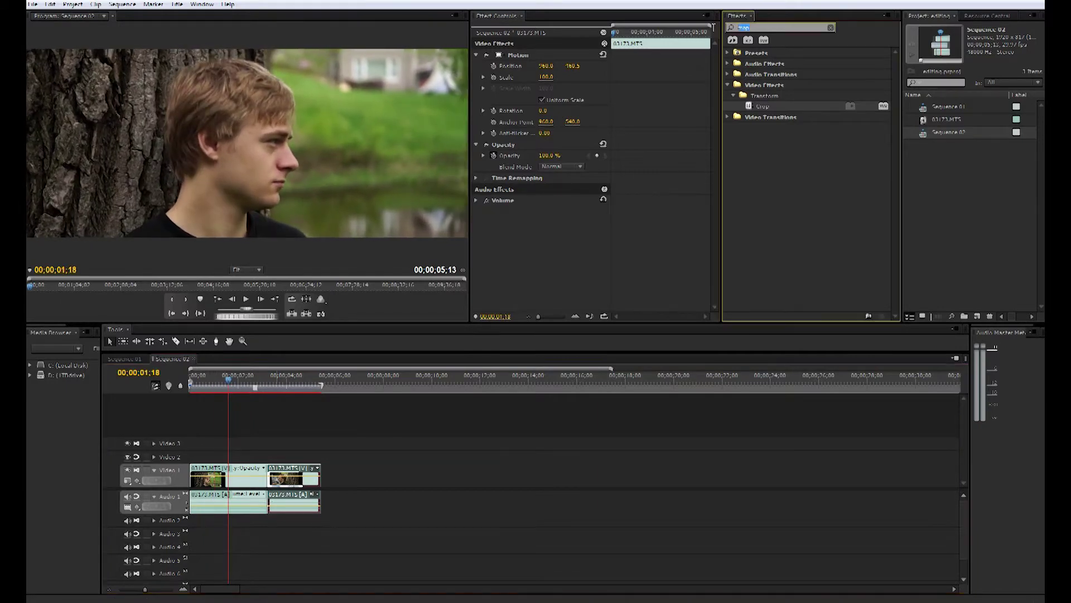
key(BackSpace)
click(727, 85)
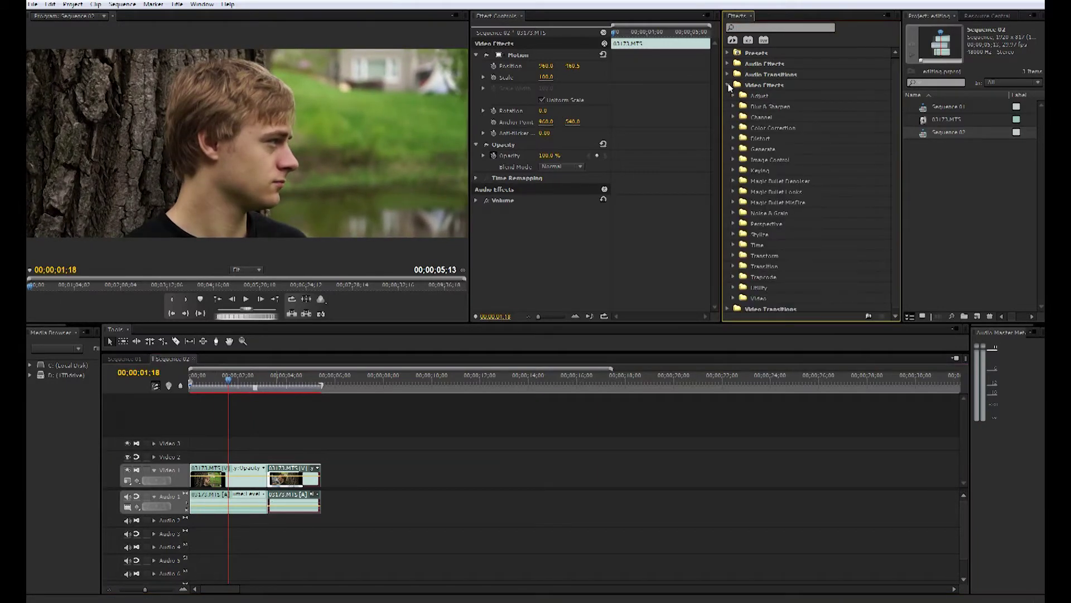
click(733, 127)
scroll(797, 162, down, 2)
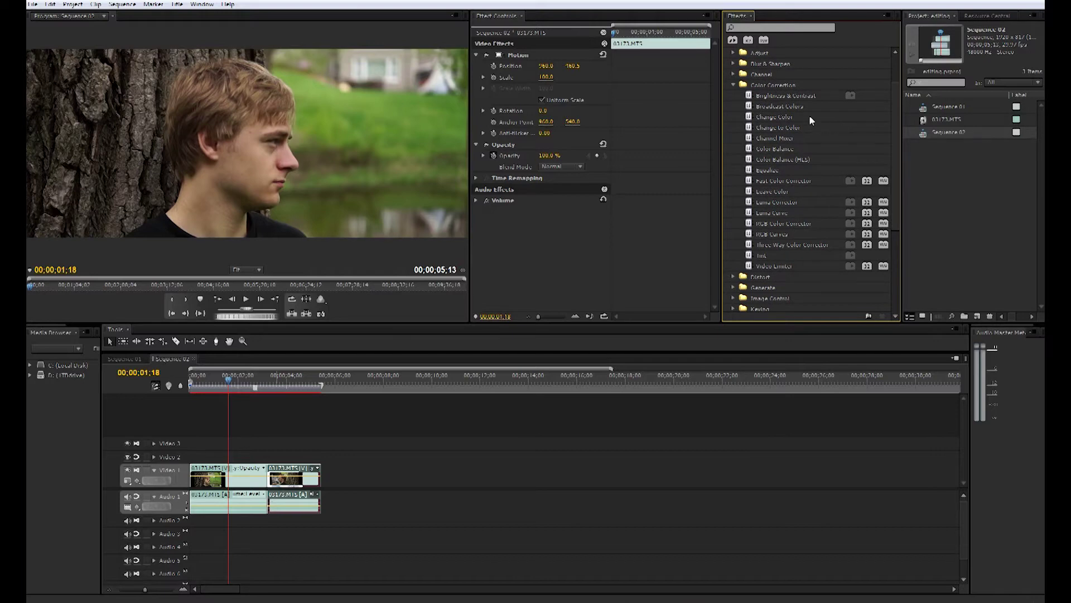
drag(787, 210, 218, 474)
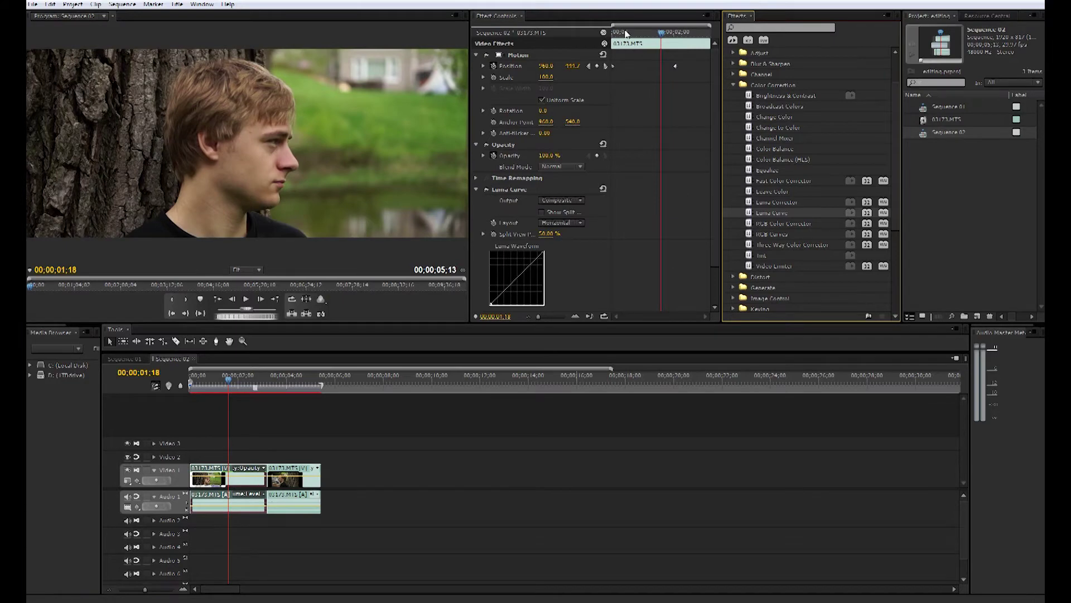
Shape the luma curve into an S-curve with brighter highlights and darker shadows
click(603, 32)
scroll(708, 108, down, 3)
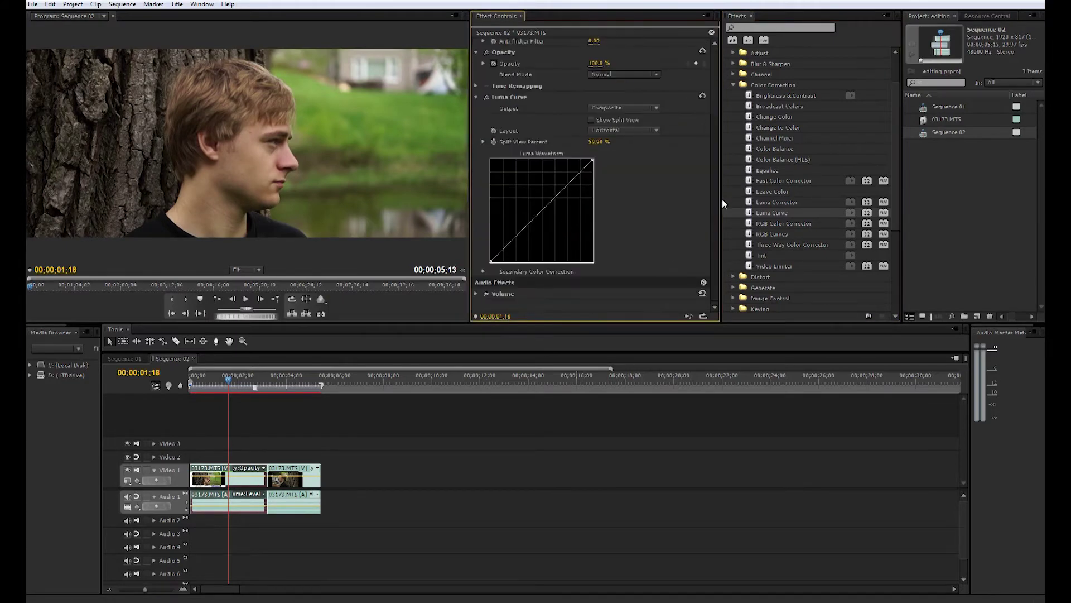
click(561, 188)
drag(561, 188, 558, 184)
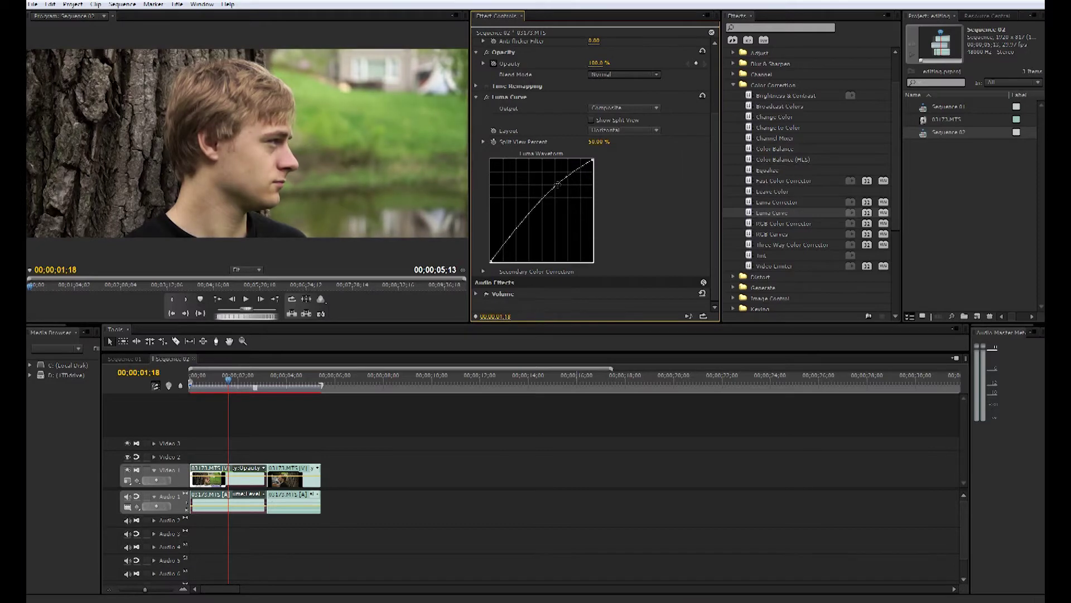
drag(520, 228, 521, 233)
Toggle the Luma Curve off and on to compare, then preview into the second clip
drag(209, 385, 194, 404)
click(486, 96)
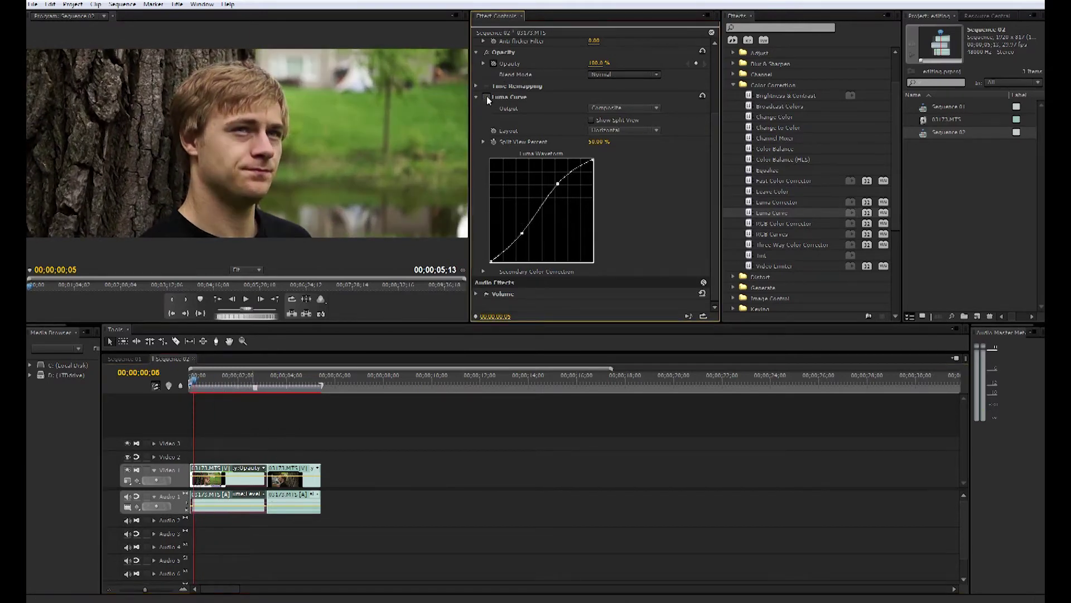
click(487, 96)
click(487, 96)
click(486, 97)
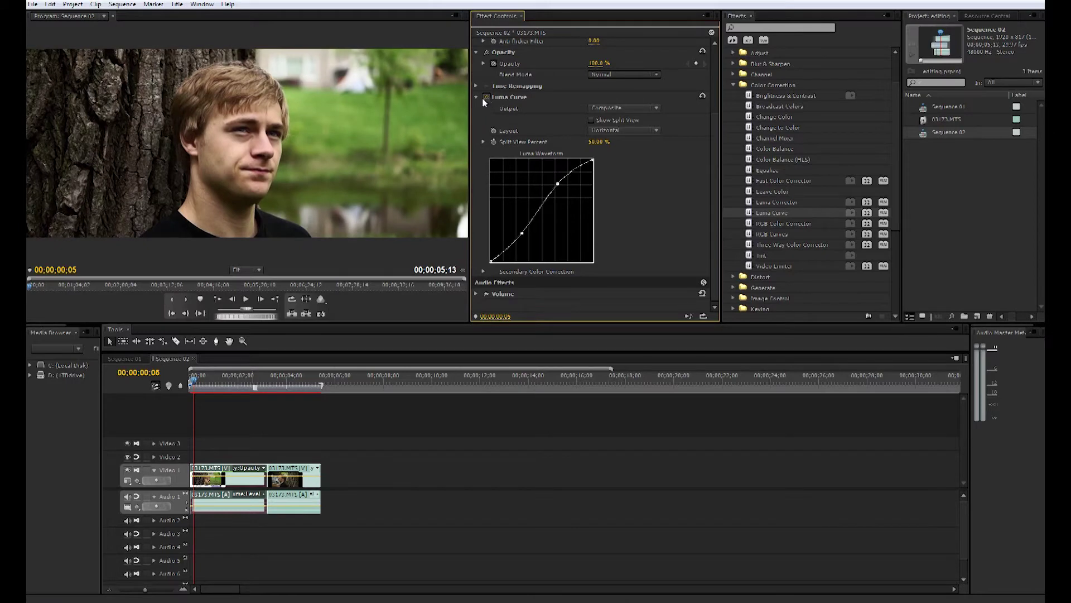
click(488, 98)
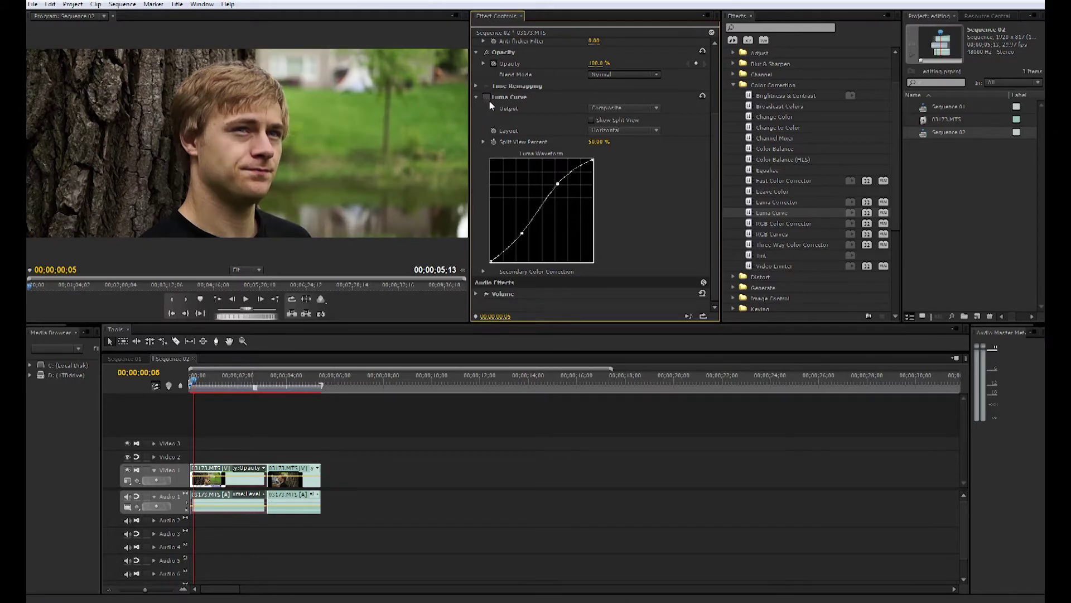
click(488, 98)
click(487, 96)
click(487, 96)
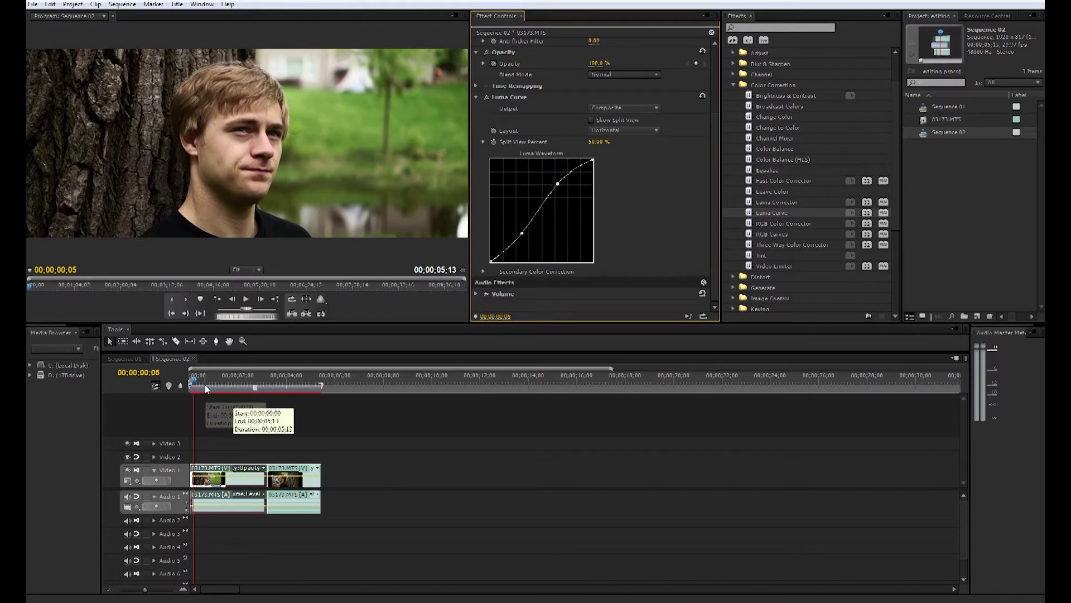
drag(218, 379, 257, 373)
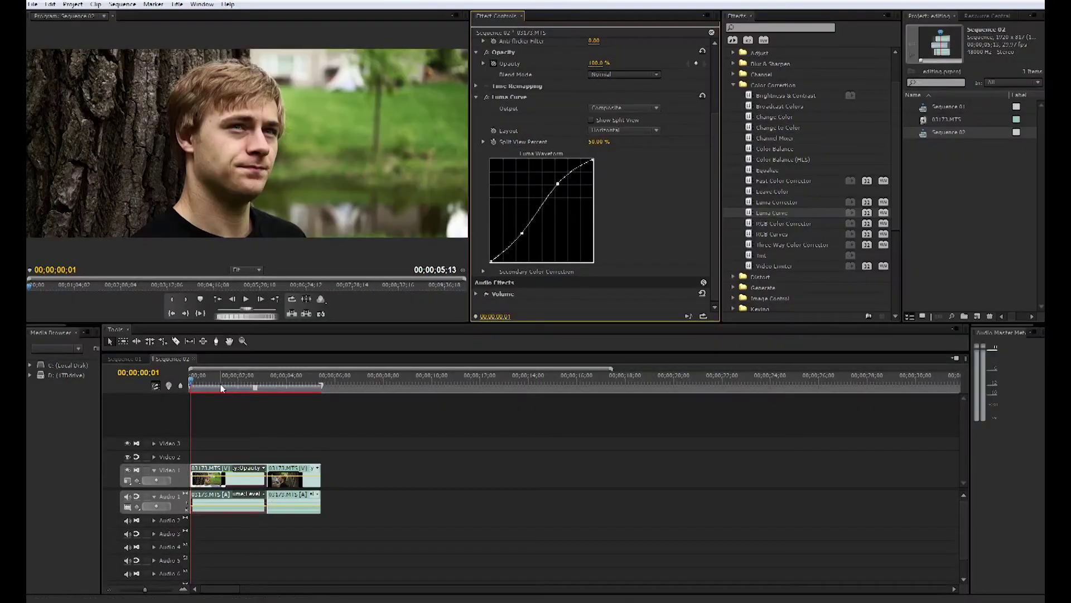
drag(226, 383, 284, 383)
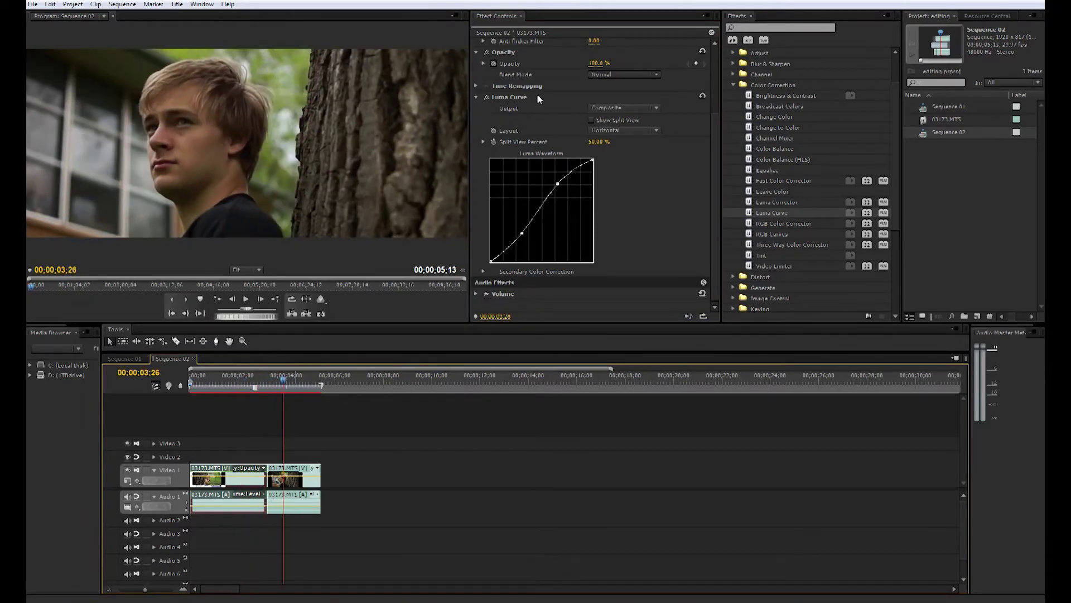
Copy the Luma Curve effect and paste it onto the second interview clip
right_click(536, 94)
click(499, 247)
click(296, 487)
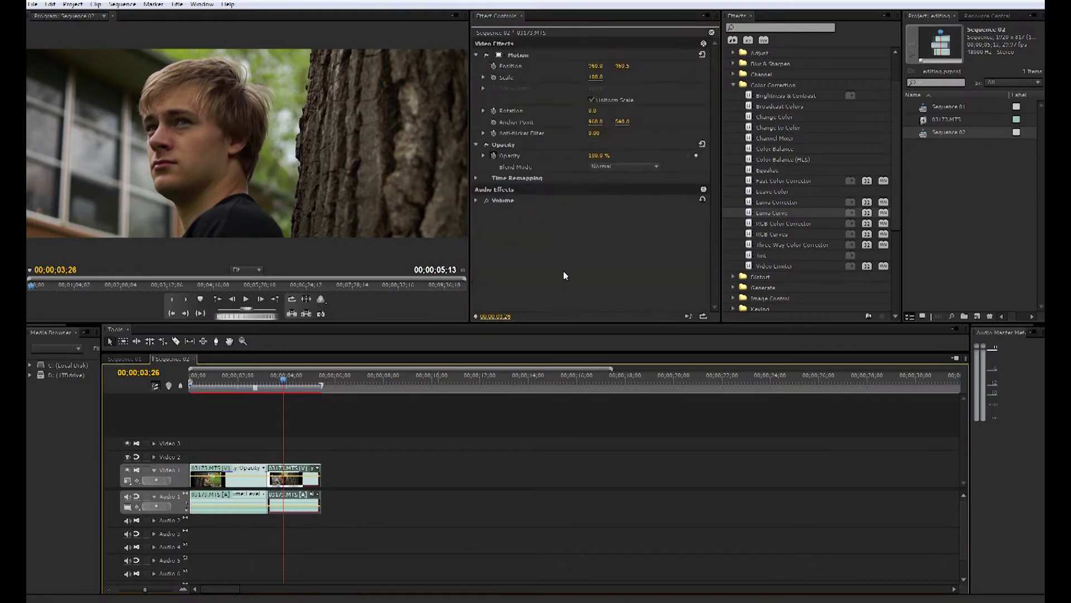
right_click(564, 270)
click(600, 334)
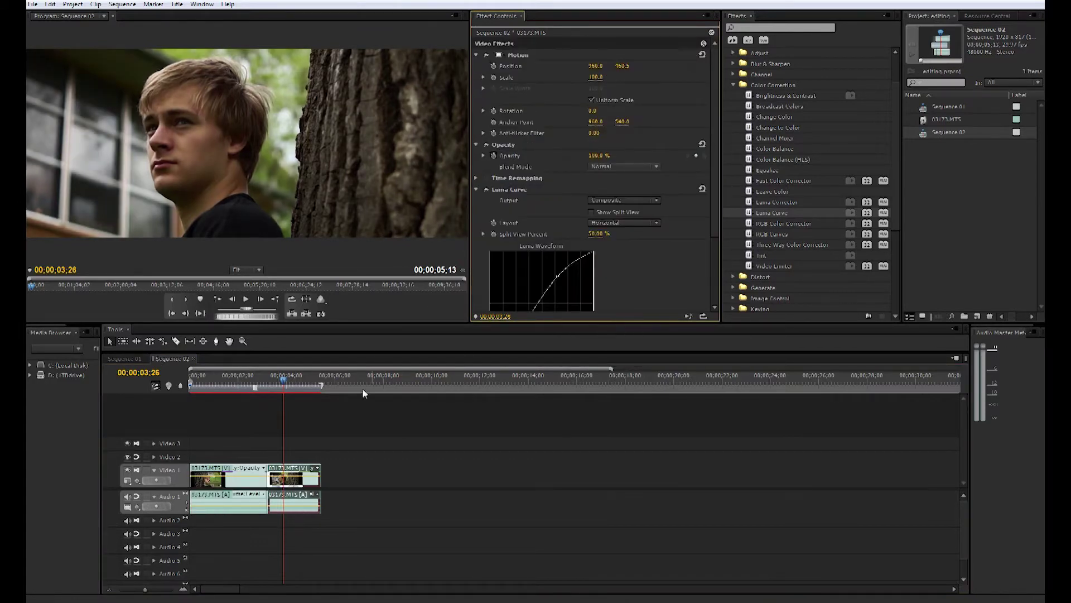
drag(284, 382, 273, 400)
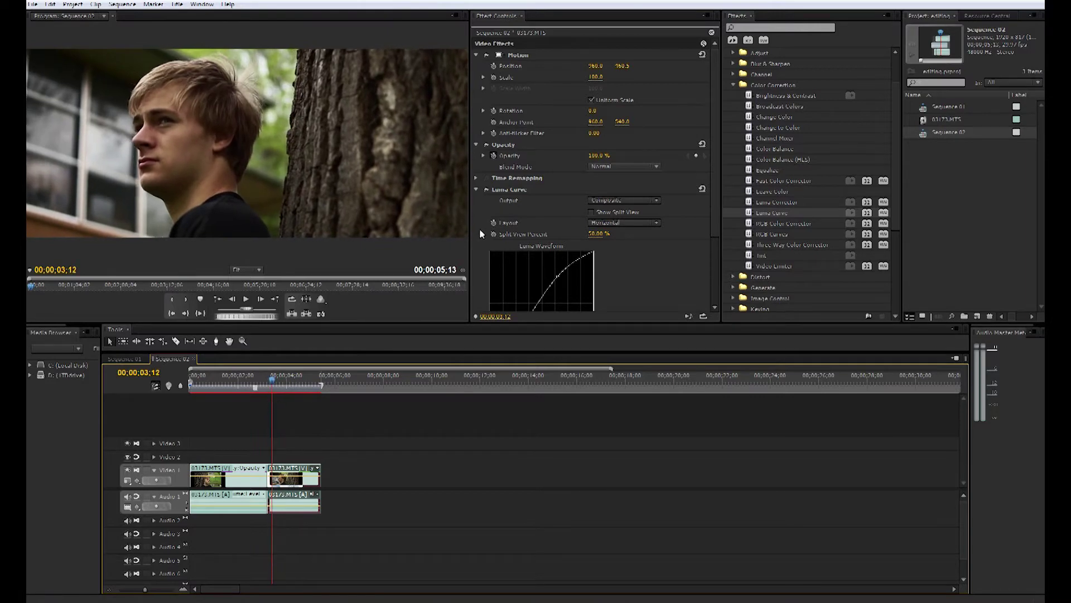
Toggle the second clip's Luma Curve off and on to compare, then return to the first shot
click(487, 189)
click(487, 189)
click(487, 188)
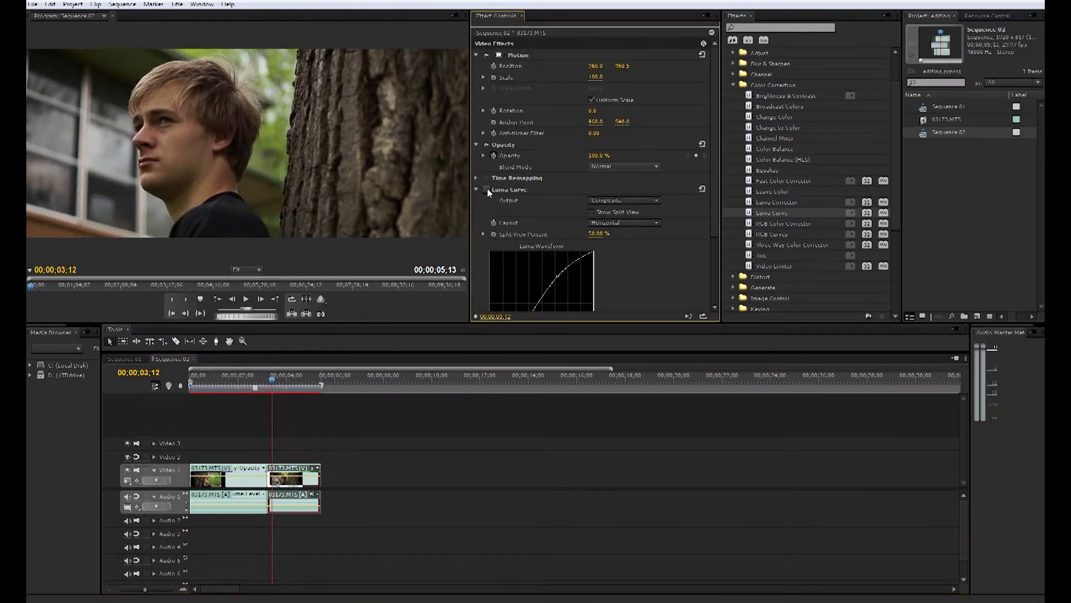
click(487, 189)
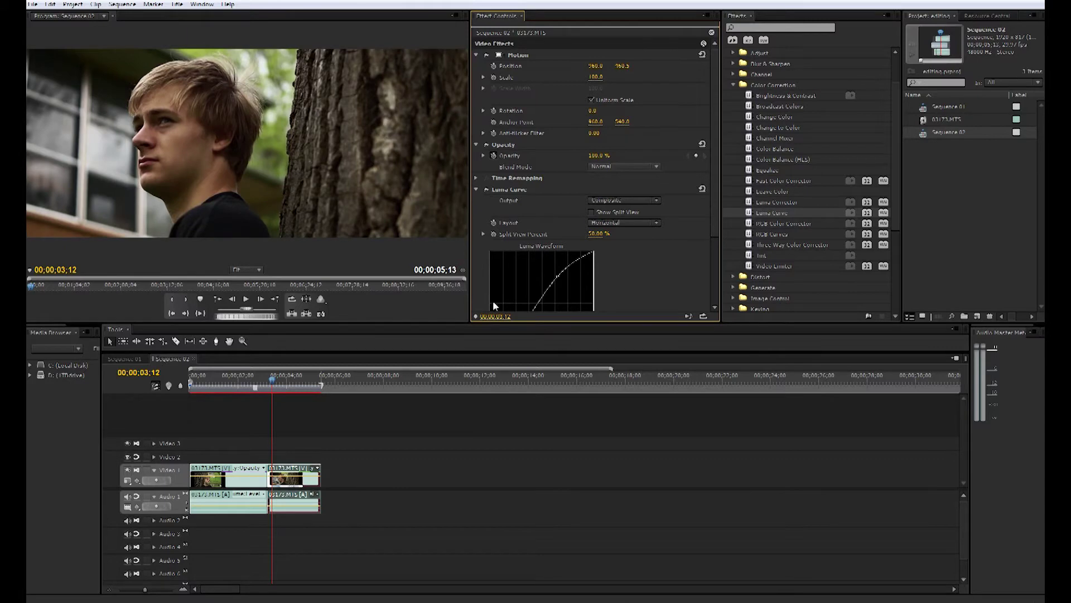
drag(274, 381, 206, 407)
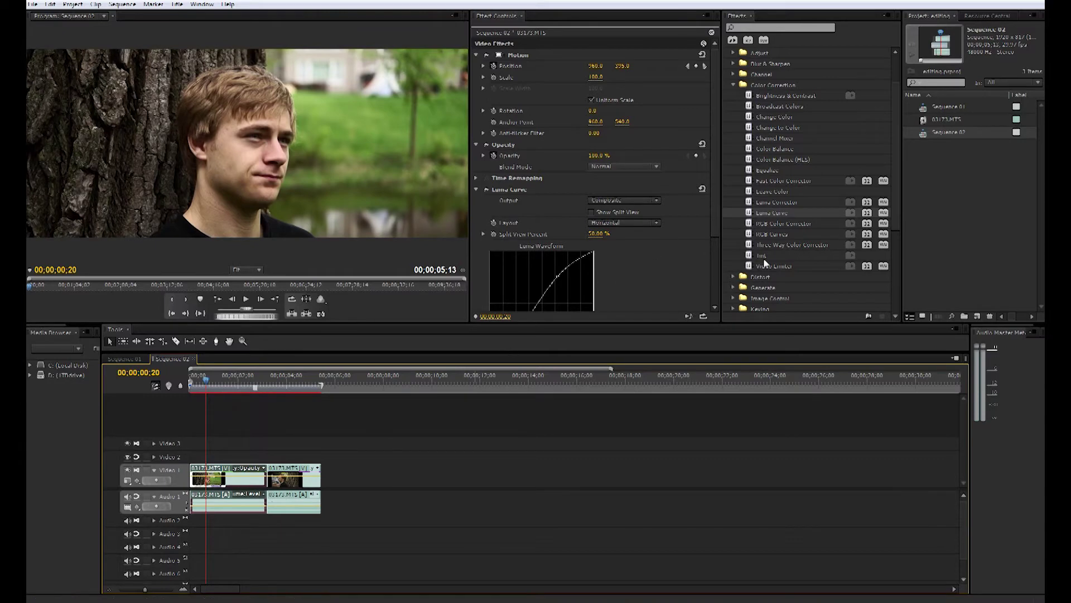
Delete the Luma Curve from the first clip
drag(896, 129, 899, 99)
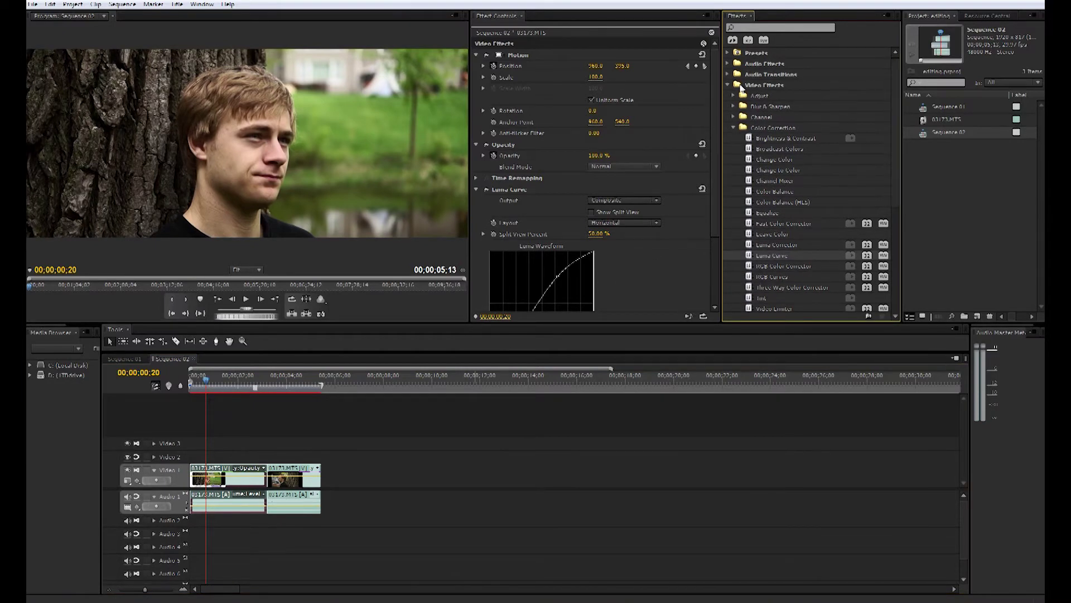
click(728, 84)
click(536, 191)
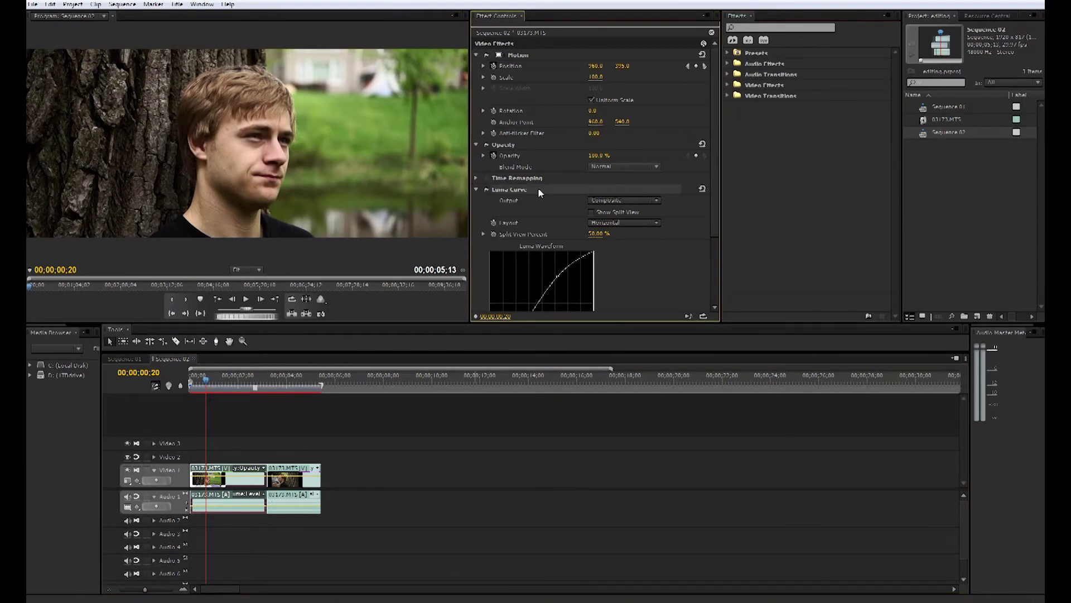
key(Delete)
Apply ProcAmp to the first clip, trying brightness 7 and saturation 90, 120, then 90
click(789, 27)
text(procamp)
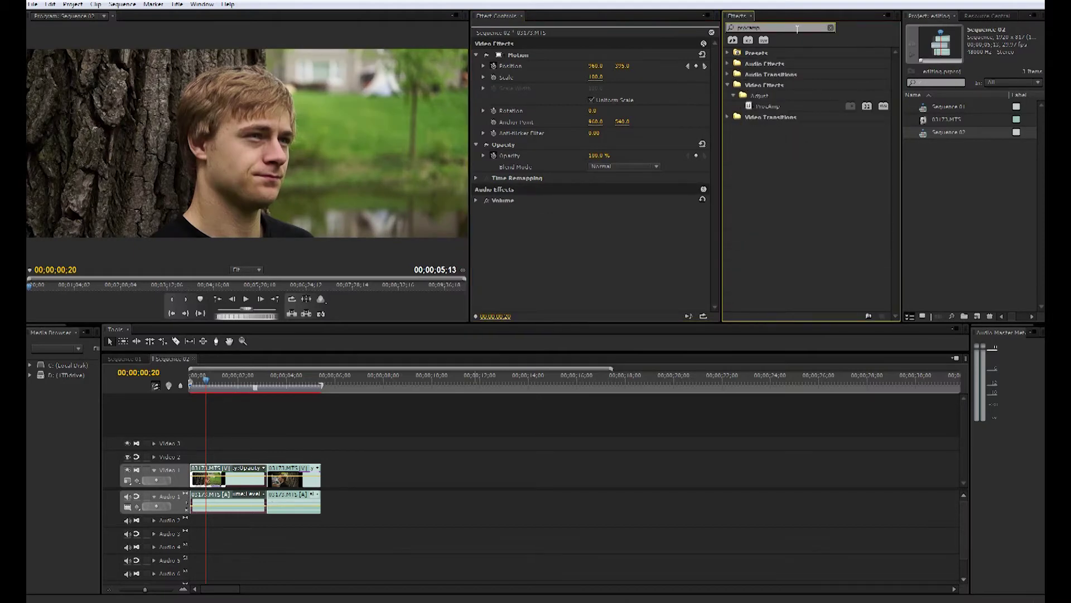
drag(769, 108, 228, 475)
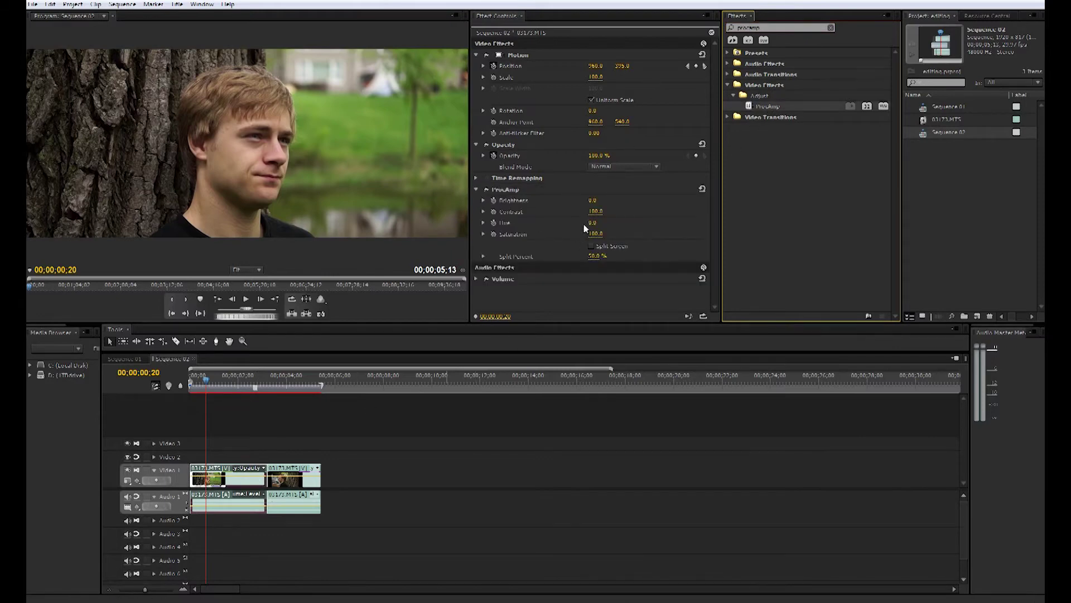
mouse_move(593, 200)
mouse_down()
mouse_move(606, 200)
mouse_move(598, 211)
mouse_up()
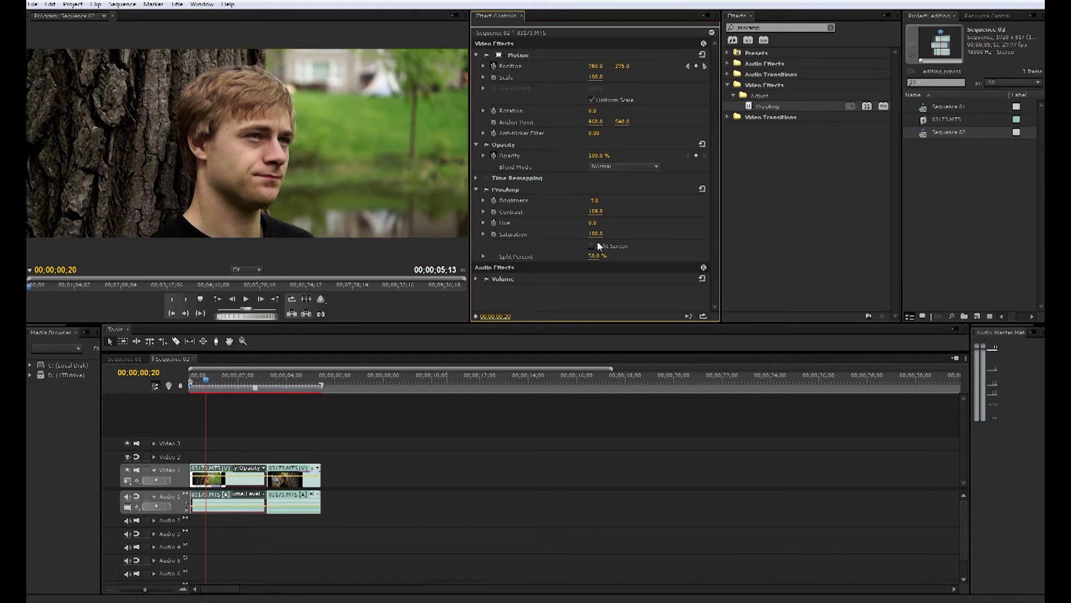
drag(596, 234, 590, 233)
drag(595, 234, 610, 233)
drag(595, 234, 589, 234)
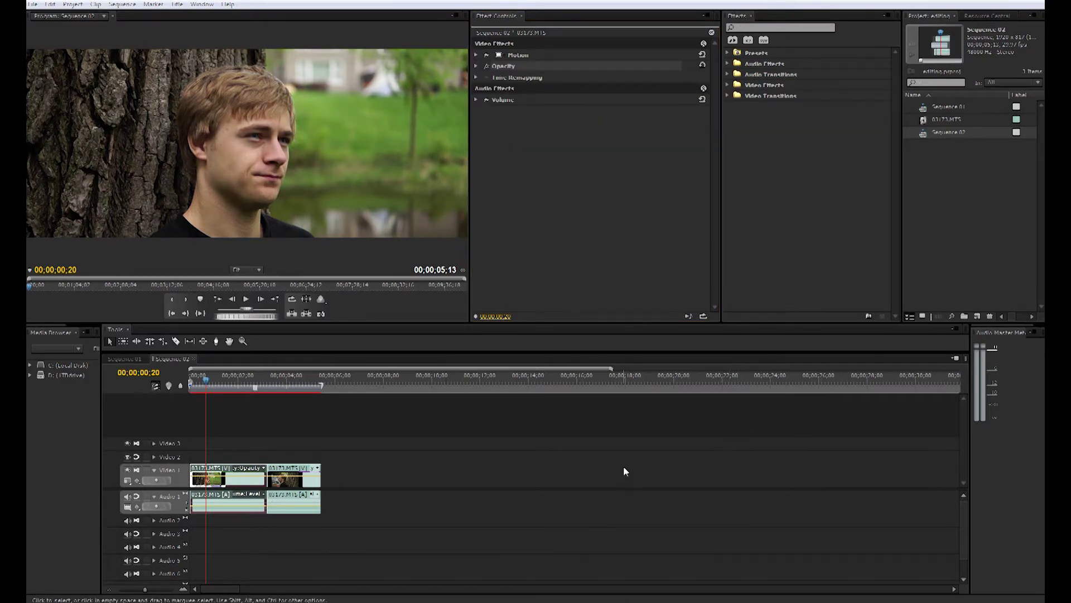
Drag Magic Bullet Looks onto the first clip and open its Look in the Looks editor
click(728, 85)
click(734, 191)
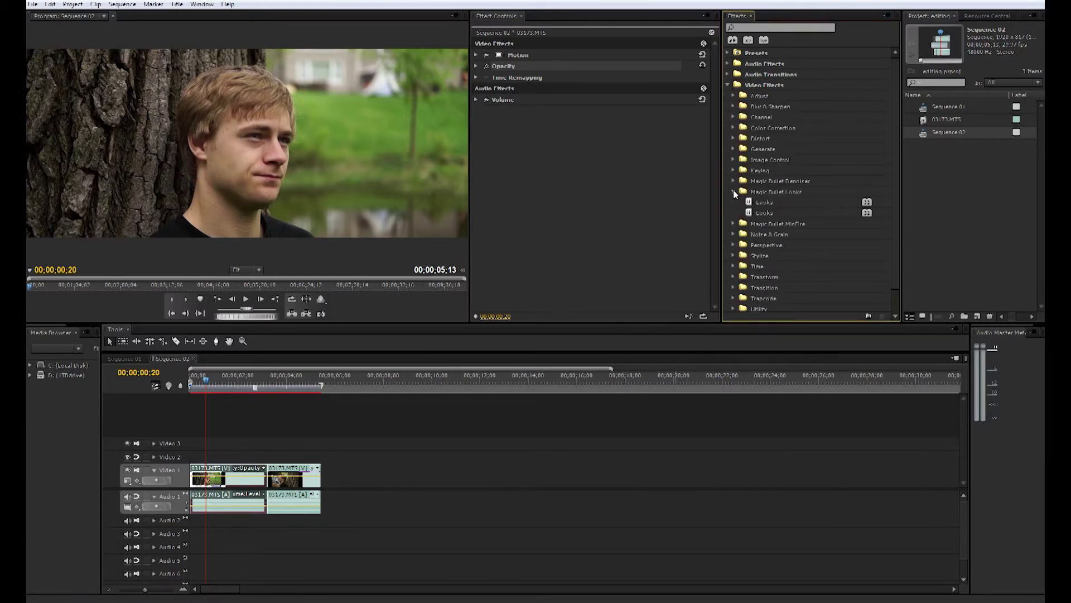
drag(759, 202, 215, 477)
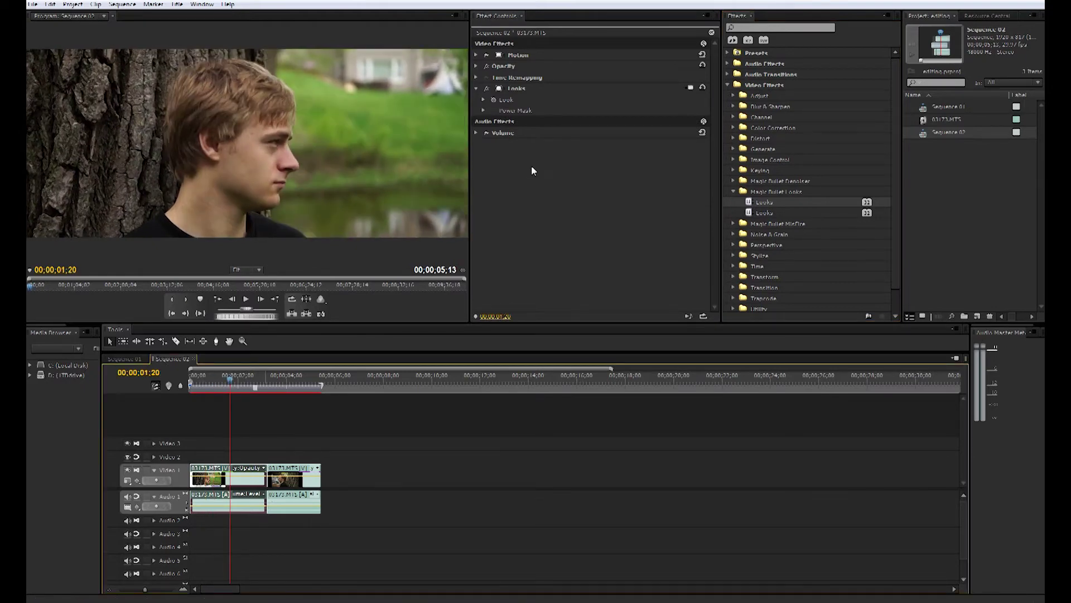
click(483, 99)
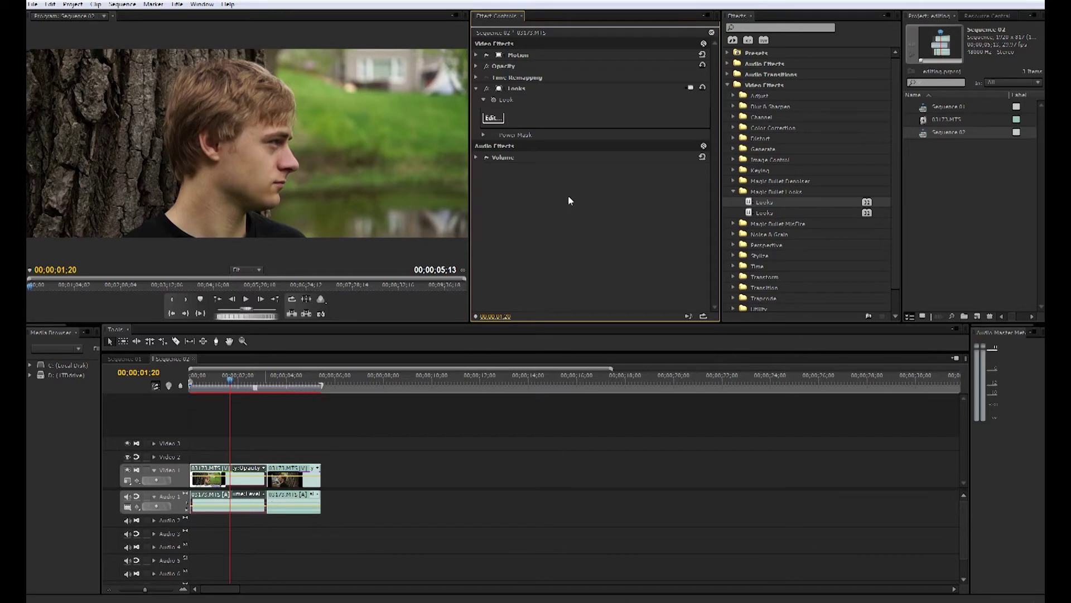
click(494, 118)
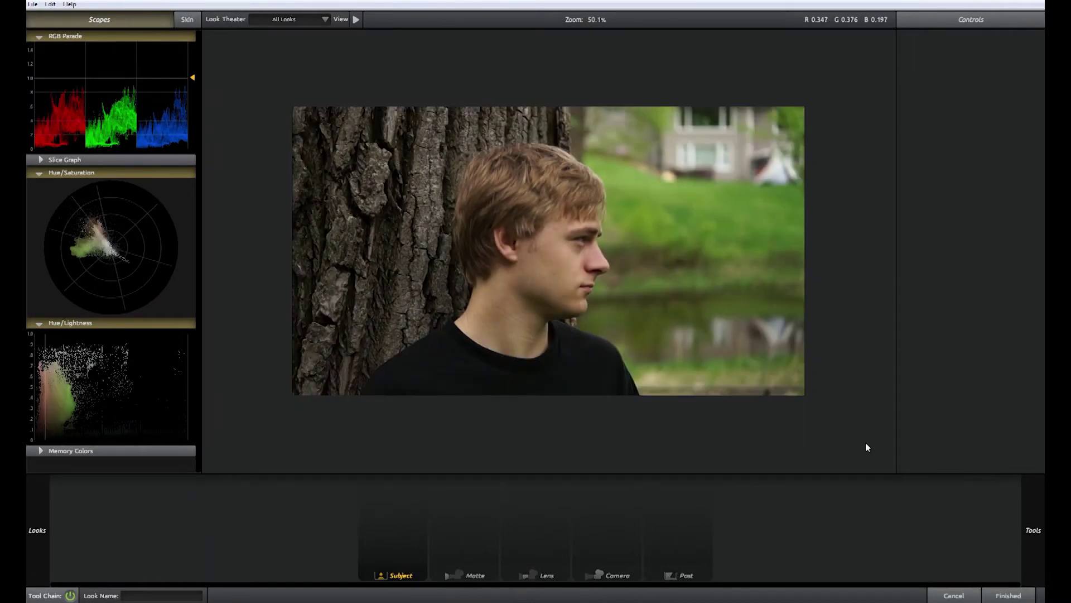
Browse the Camera, Lens, Matte and Subject tool categories, ending on the Post tools
mouse_move(1028, 544)
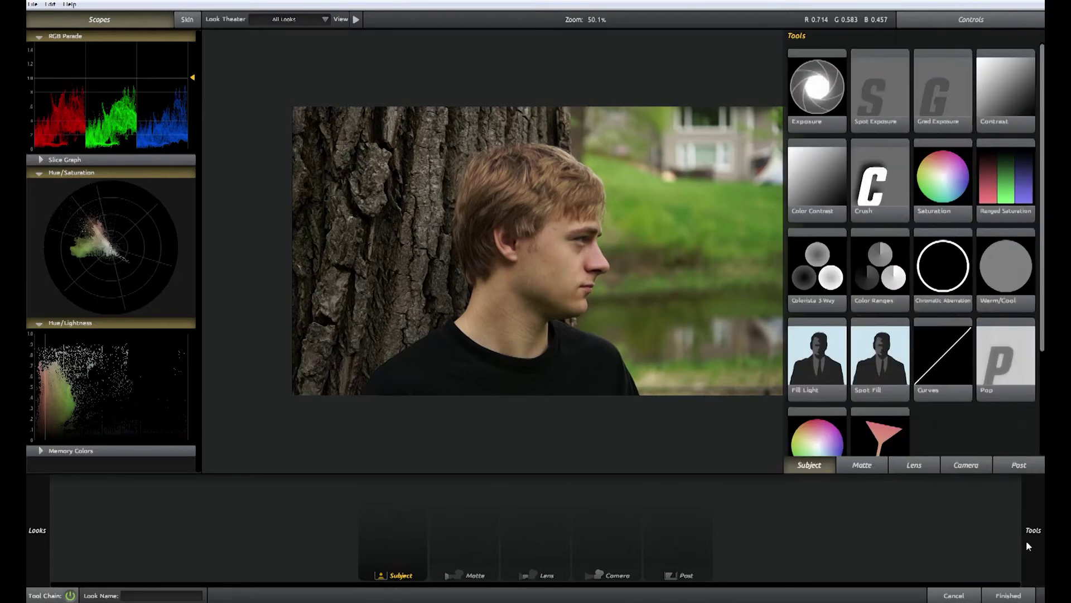
click(978, 467)
click(913, 465)
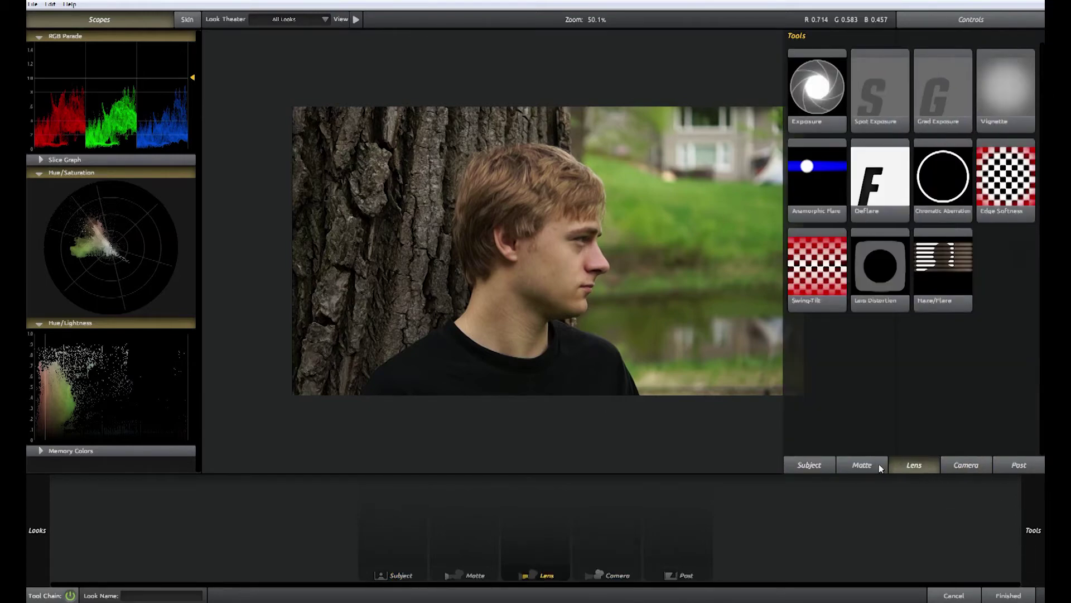
click(875, 464)
click(804, 466)
click(1001, 466)
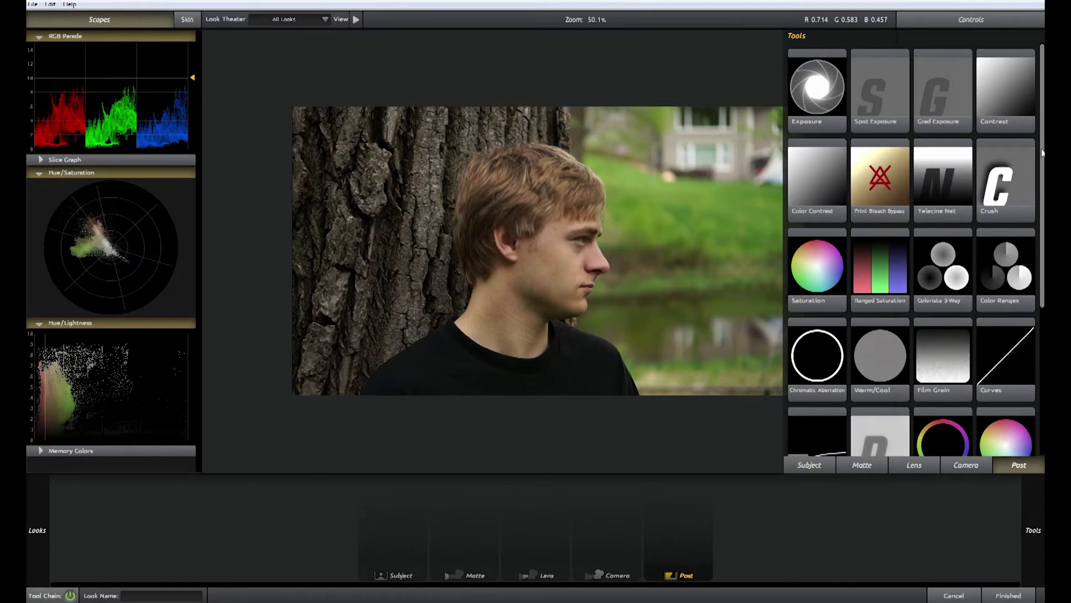
scroll(1036, 159, down, 5)
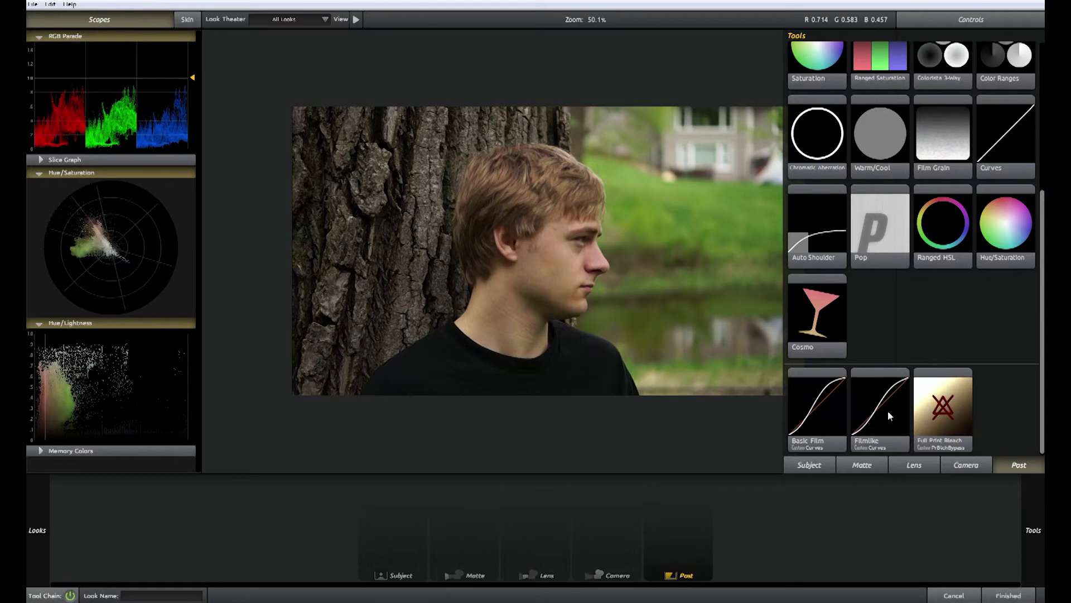
Add a Filmlike Curves tool to Post (contrast +1.340, midtones +0.240) and toggle it to compare
drag(873, 429, 750, 425)
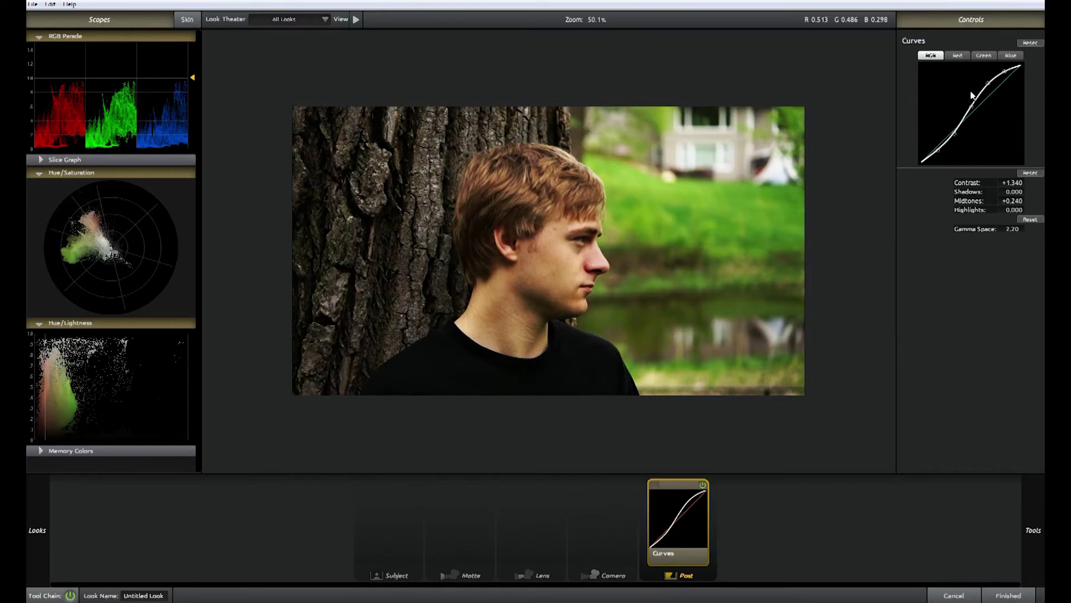
drag(973, 103, 972, 112)
drag(1004, 71, 1004, 76)
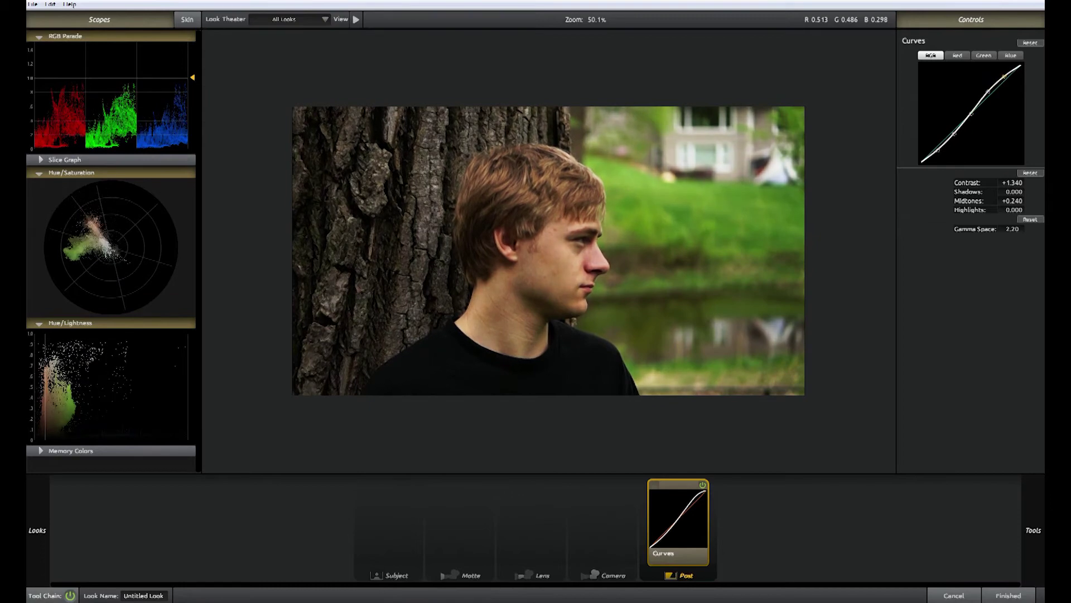
click(702, 485)
click(703, 485)
click(703, 485)
click(703, 485)
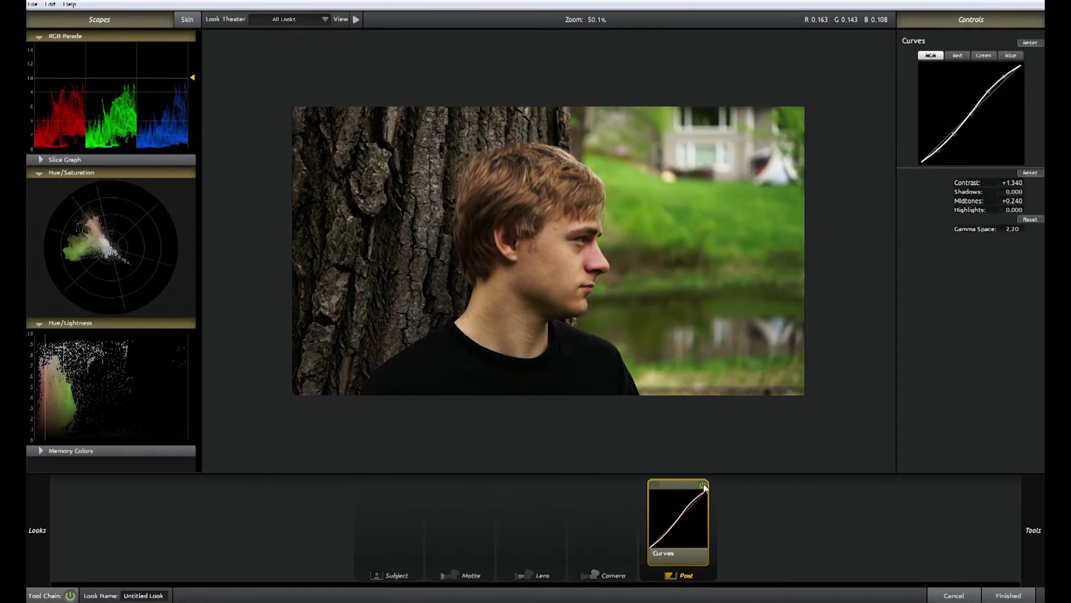
click(703, 485)
click(703, 486)
Add Color Ranges after Curves in the Post stage and start tinting highlights and shadows
mouse_move(1024, 551)
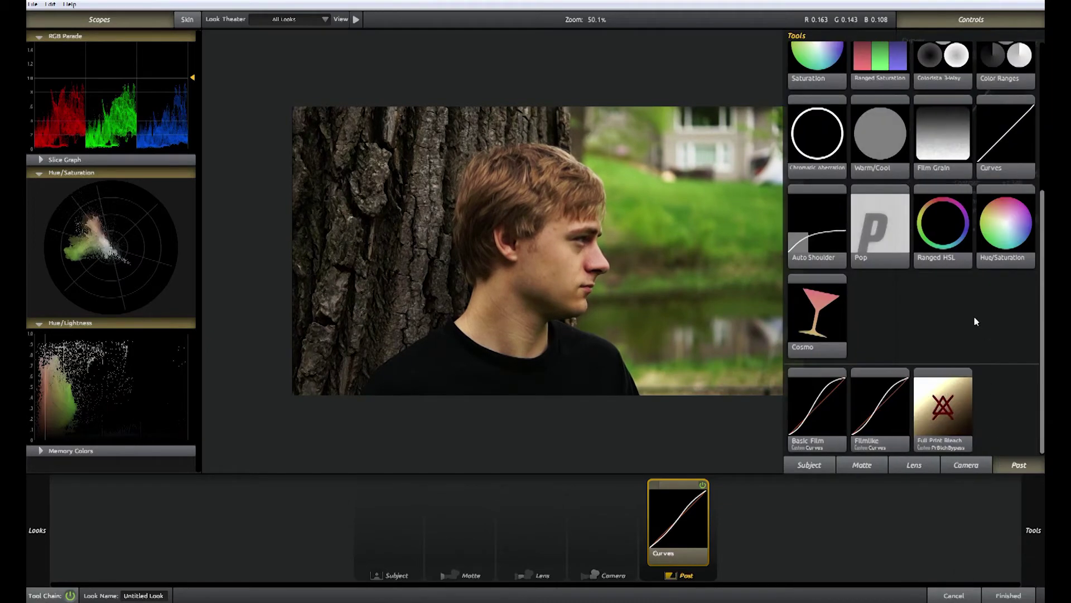
scroll(975, 321, up, 5)
drag(1003, 246, 657, 484)
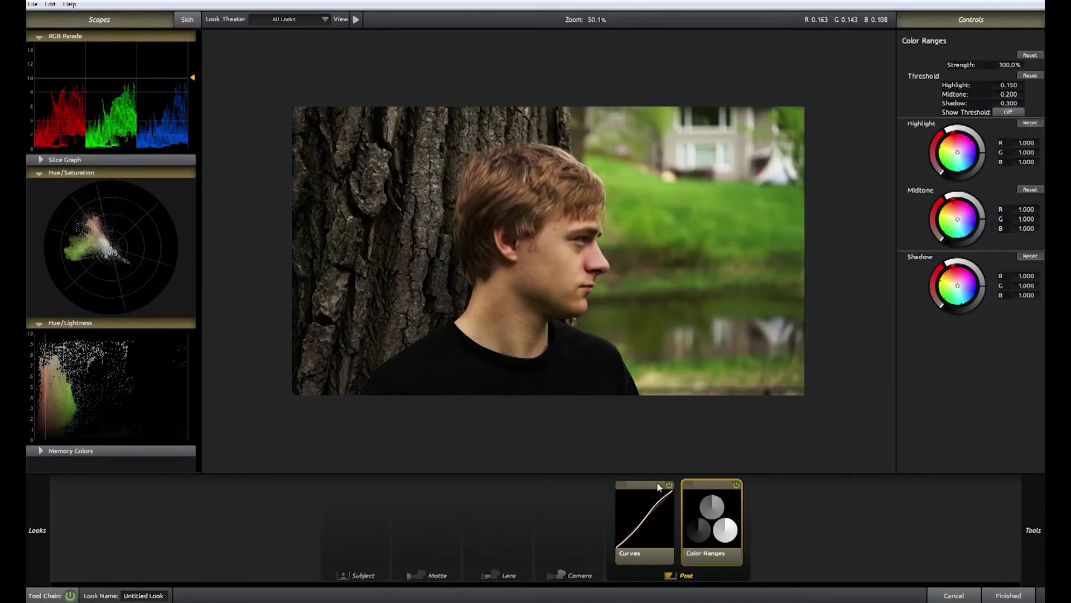
click(956, 152)
drag(956, 152, 953, 143)
mouse_move(956, 284)
mouse_down()
mouse_move(950, 277)
mouse_move(968, 292)
mouse_up()
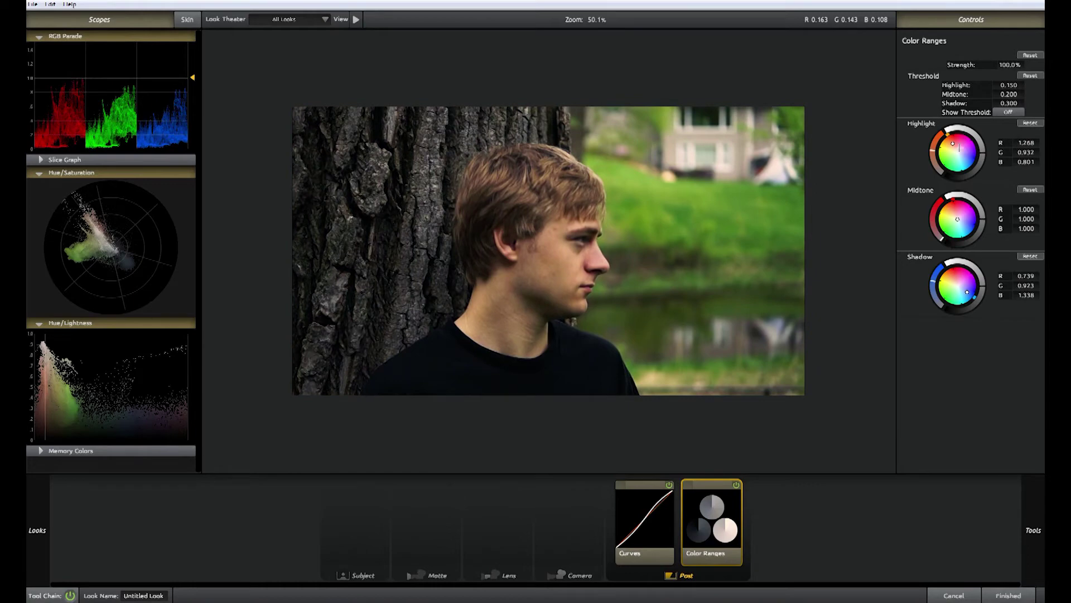
Rebalance the Color Ranges wheels: highlights toward orange, midtones and shadows toward blue
drag(959, 147, 968, 157)
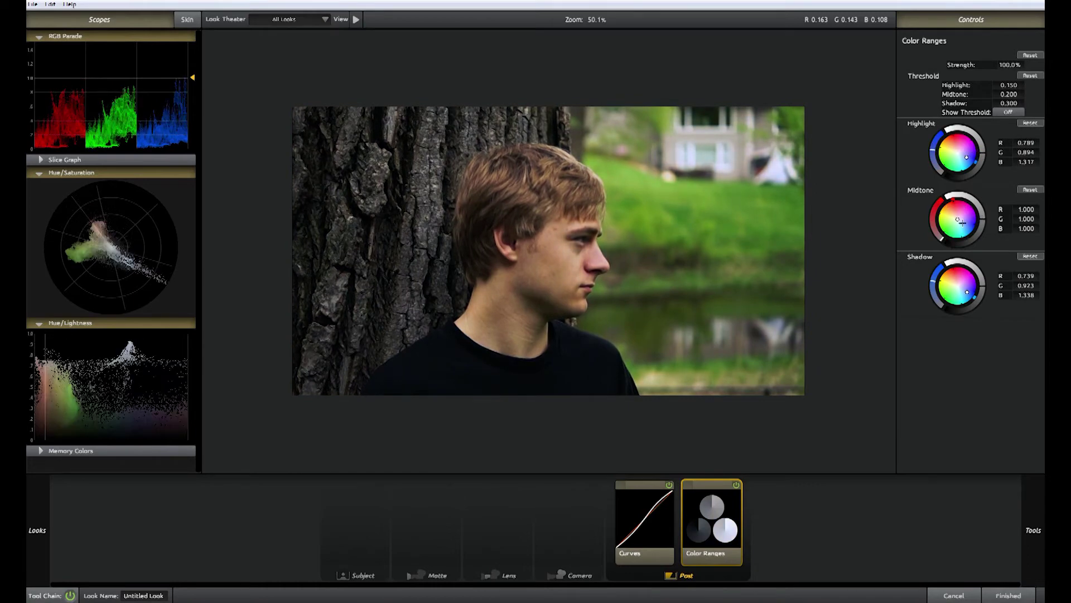
drag(962, 222, 959, 219)
drag(962, 157, 952, 143)
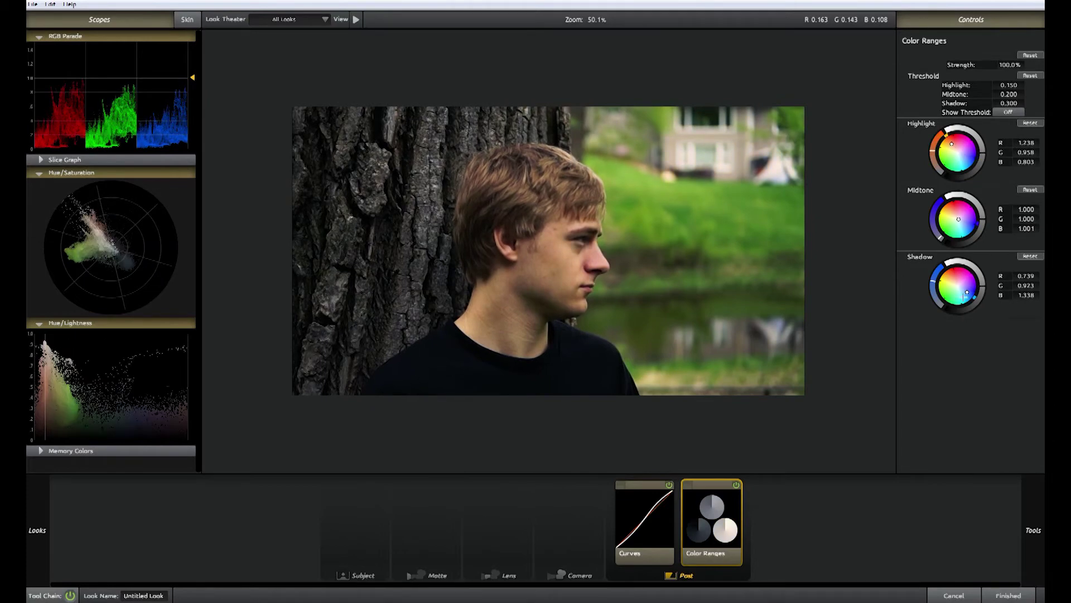
drag(967, 291, 965, 289)
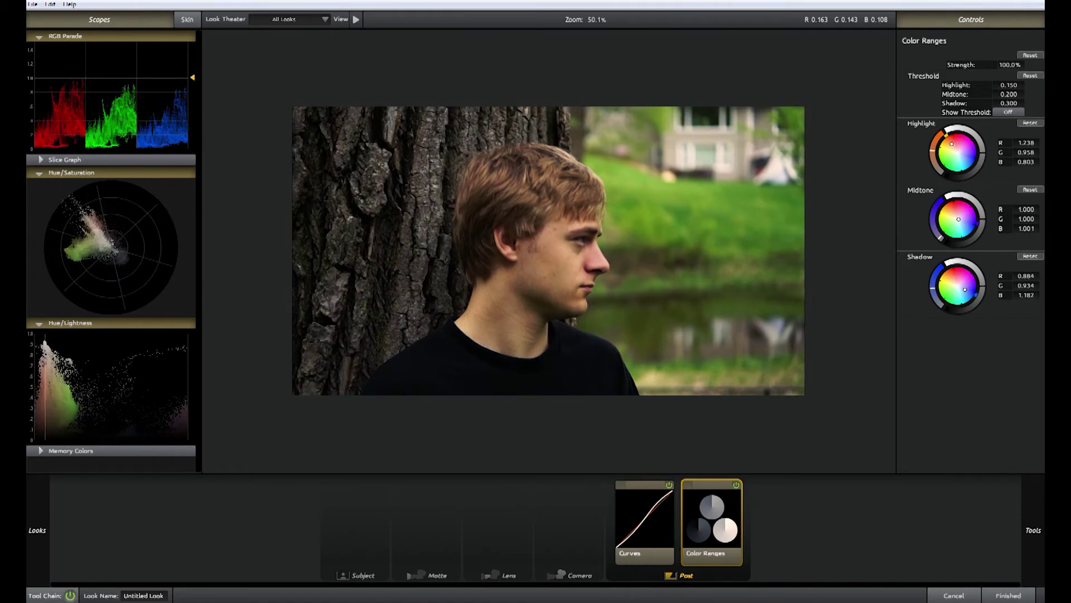
drag(951, 143, 953, 144)
drag(960, 219, 965, 222)
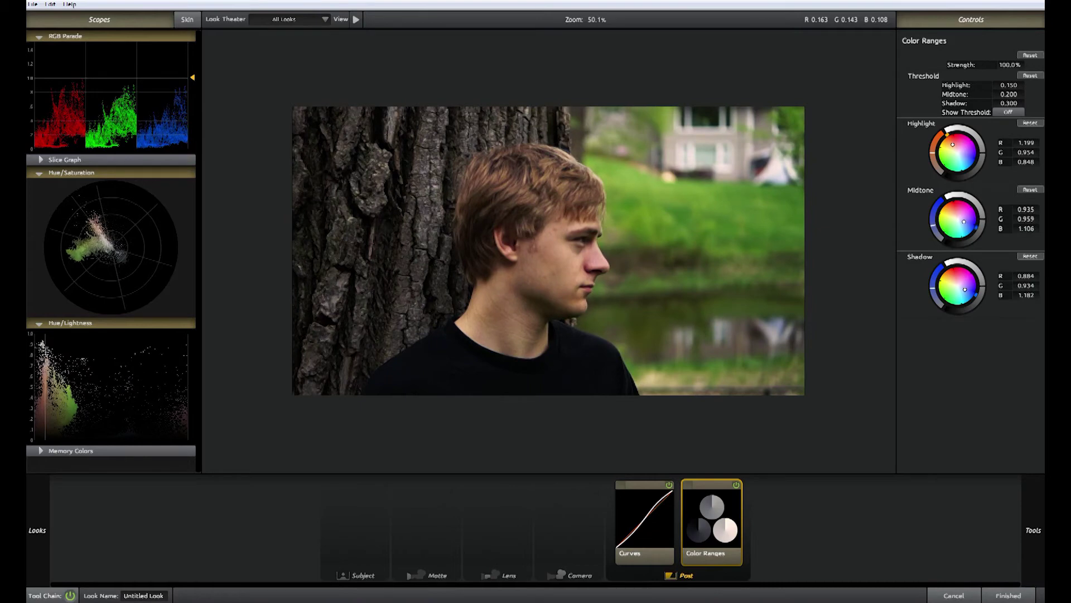
drag(964, 222, 962, 222)
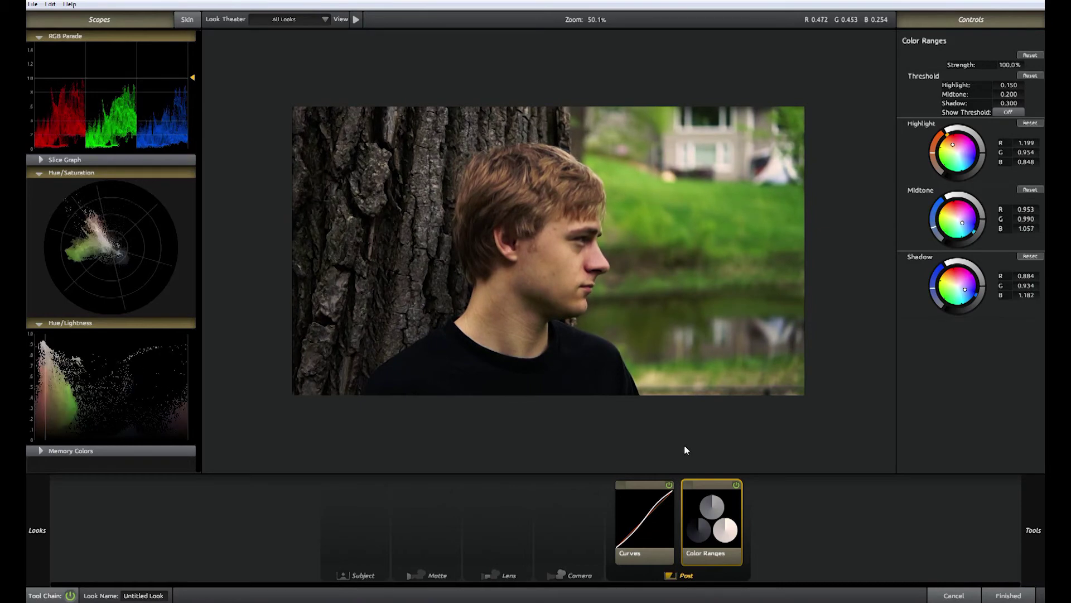
Soften the tints to highlights R 1.168/B 0.878, shadows B 1.134, midtones B 1.055, comparing on/off
click(736, 485)
click(736, 485)
click(736, 485)
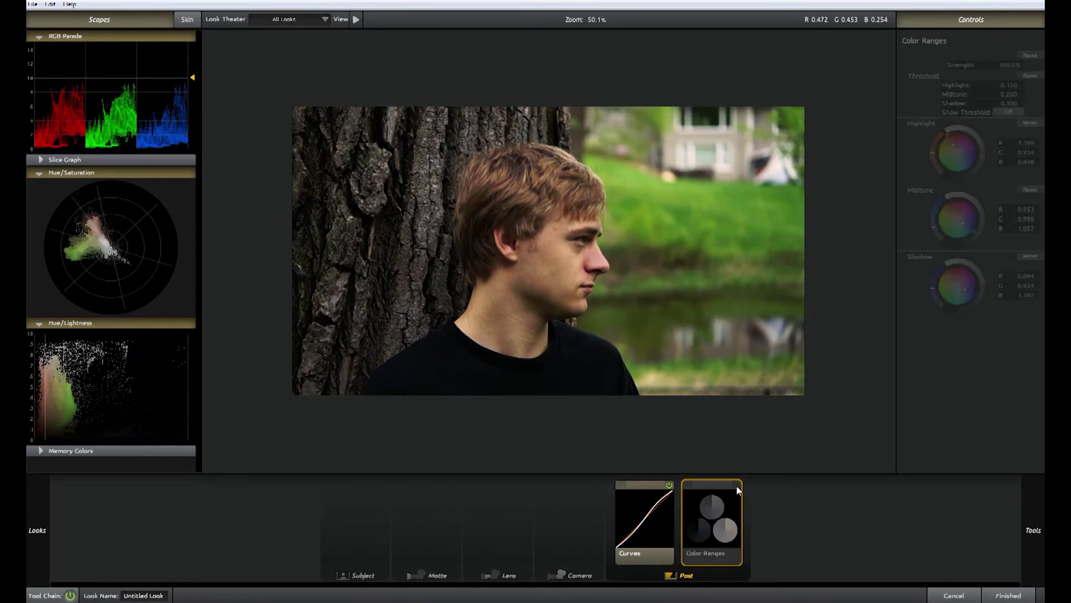
click(736, 484)
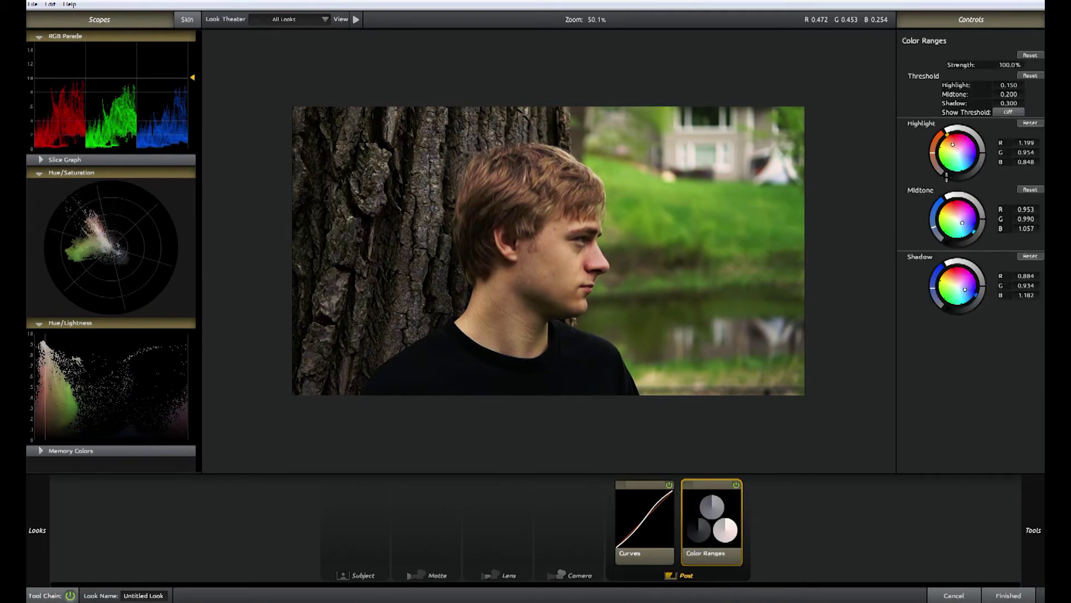
drag(964, 289, 965, 288)
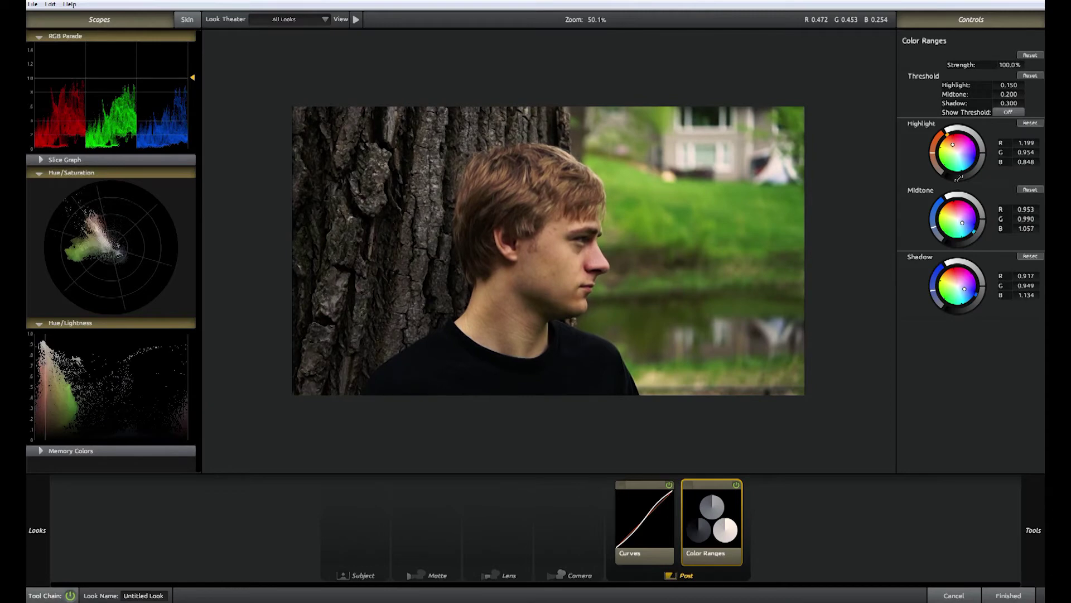
drag(953, 147, 954, 145)
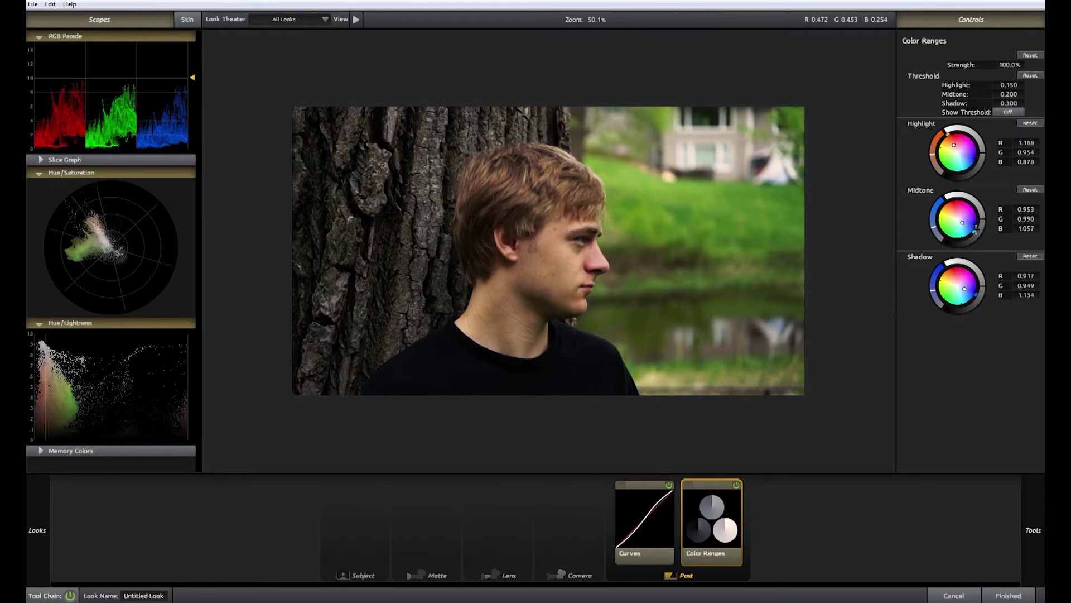
drag(961, 222, 962, 221)
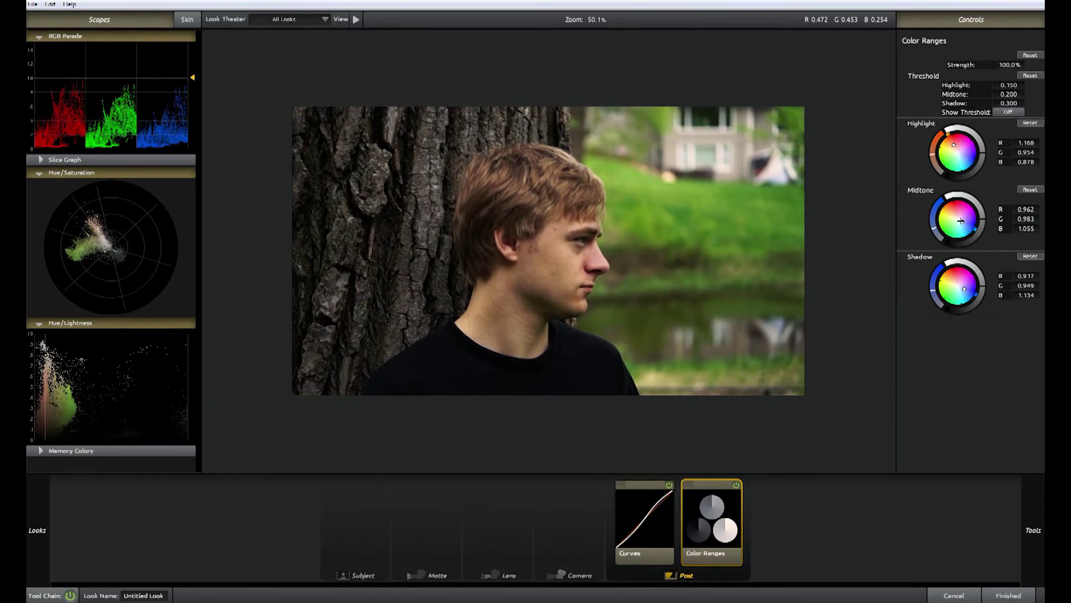
click(736, 485)
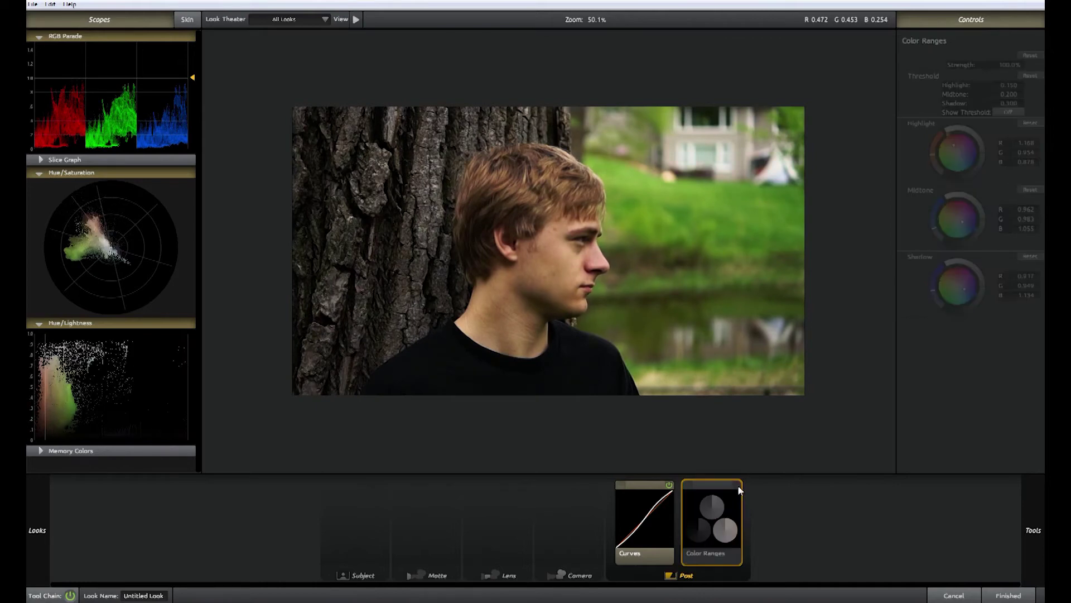
click(737, 484)
click(737, 484)
click(737, 485)
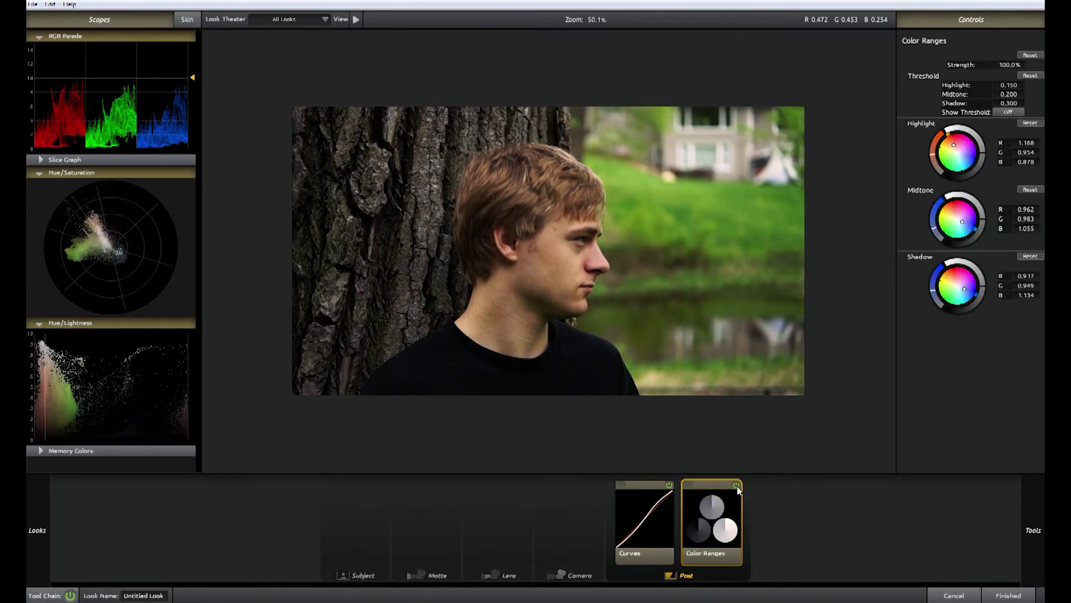
Drop a Lens Vignette onto the image and widen its circle to radius 1.763
mouse_move(1028, 514)
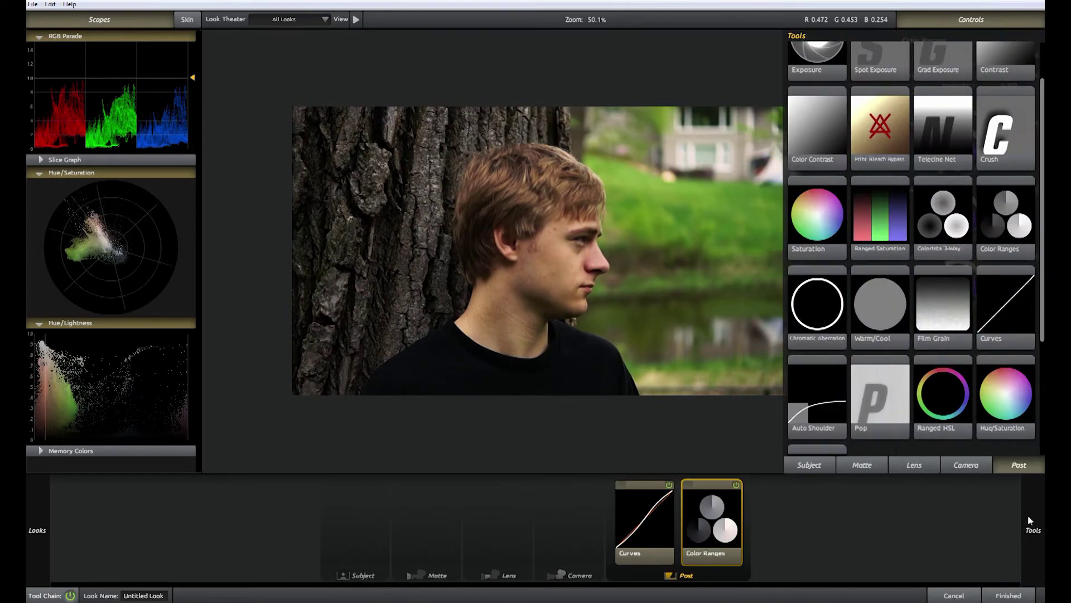
scroll(983, 304, up, 2)
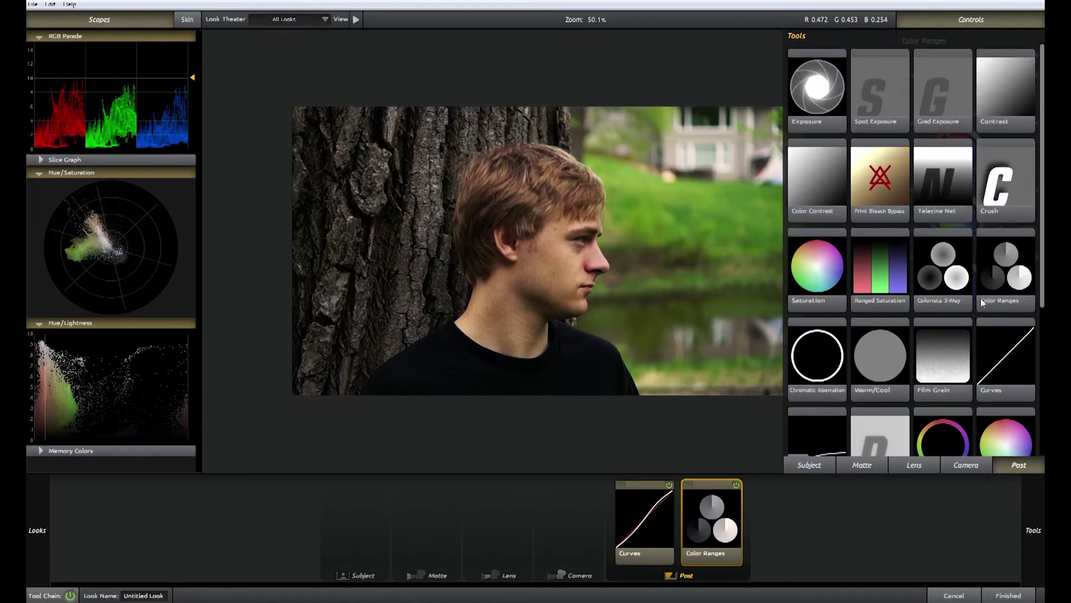
scroll(937, 309, down, 8)
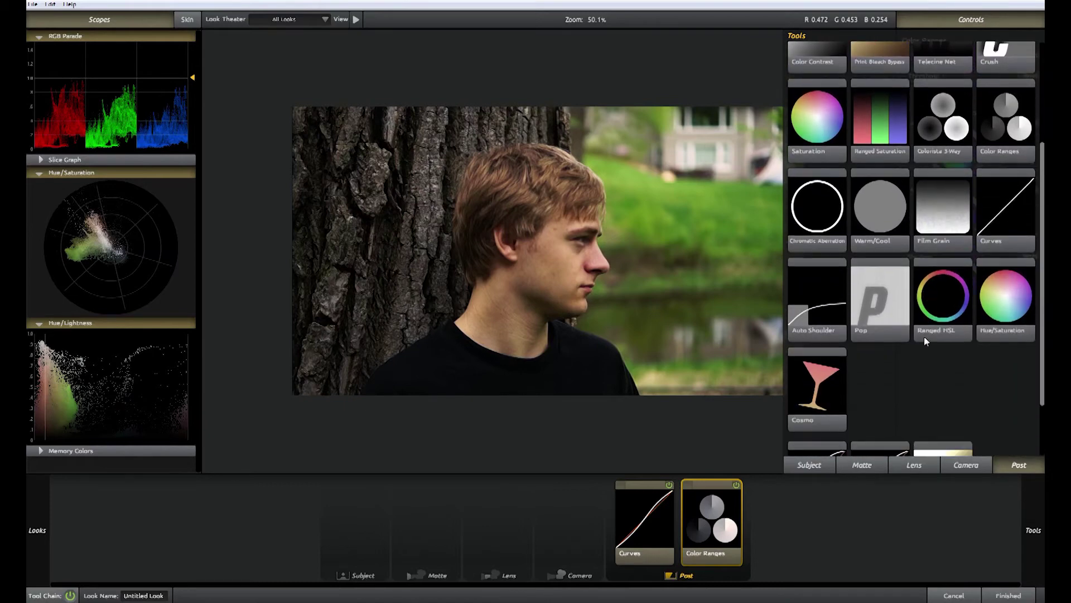
click(960, 468)
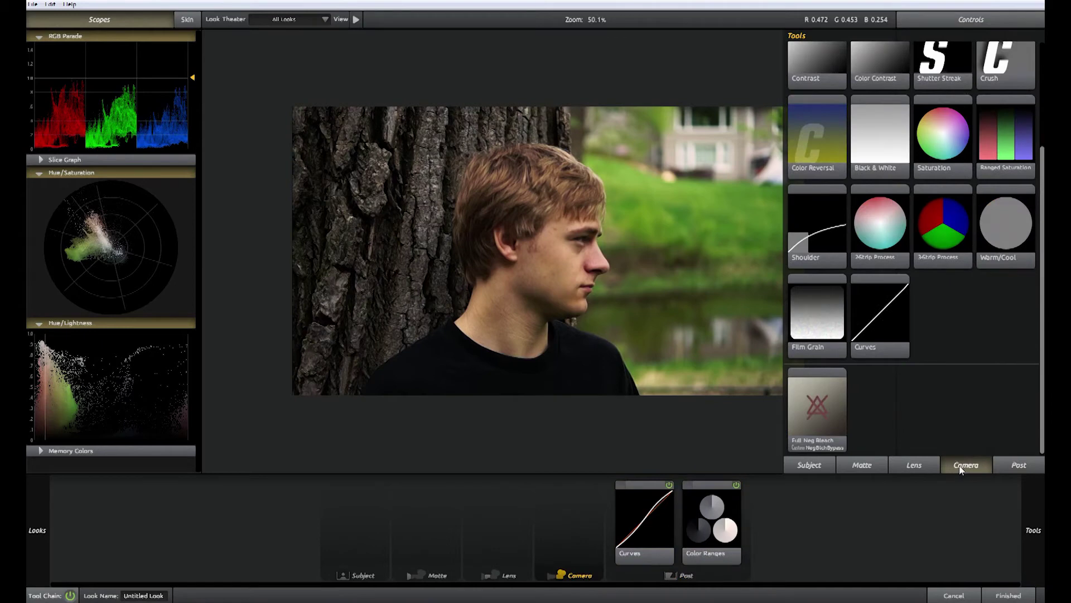
click(925, 464)
drag(818, 89, 736, 361)
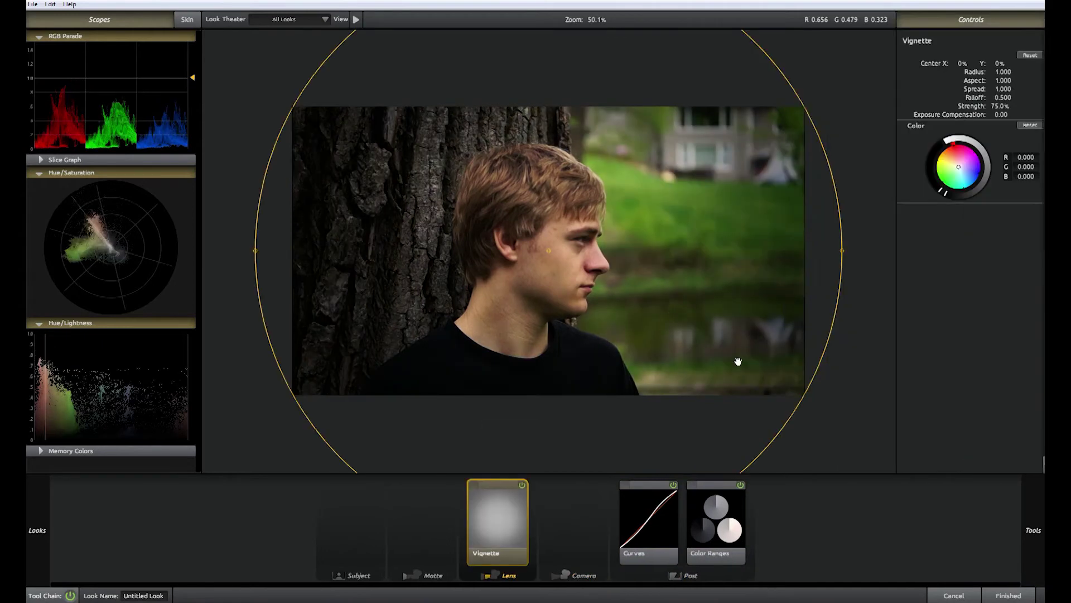
scroll(739, 361, down, 2)
scroll(684, 373, up, 1)
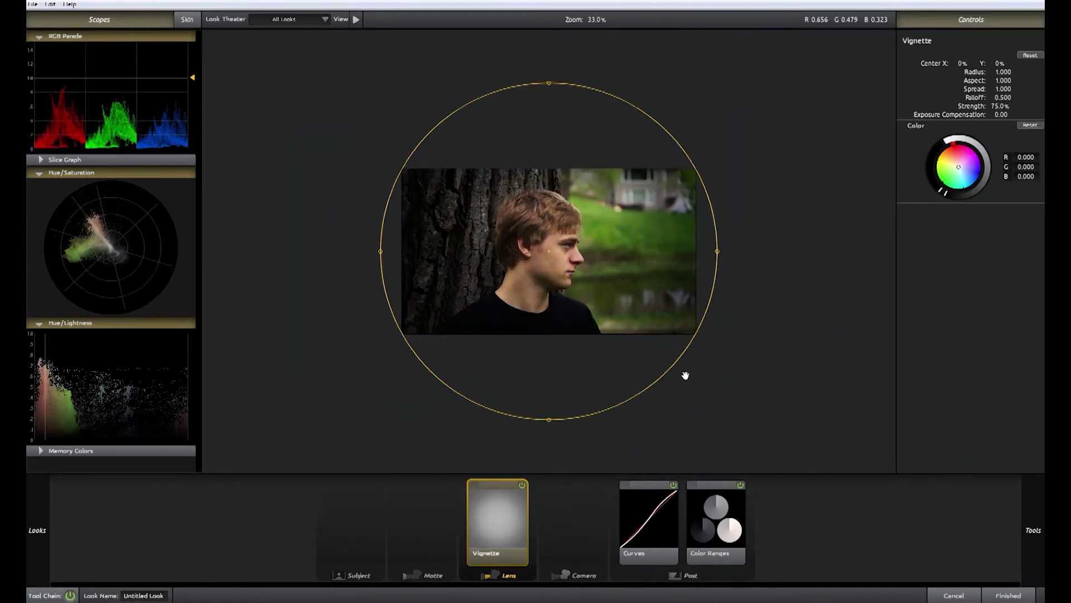
drag(696, 384, 882, 323)
Compare the vignette on and off, enlarge it slightly, and apply the look back to Premiere
click(523, 484)
click(522, 485)
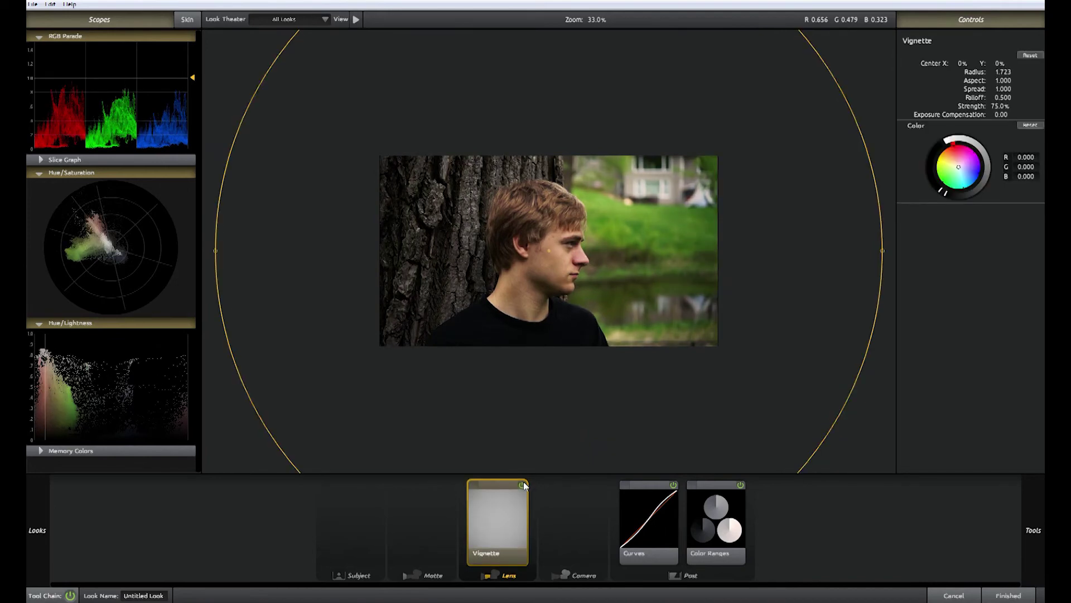
click(523, 484)
click(522, 485)
click(522, 484)
click(523, 484)
drag(843, 423, 850, 426)
click(521, 485)
click(521, 485)
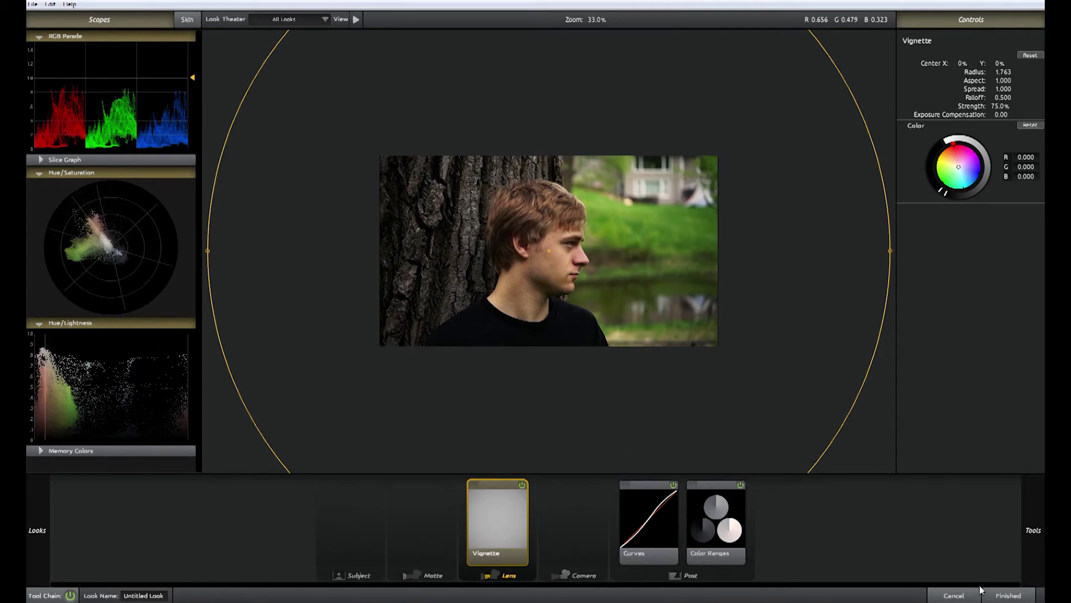
click(1009, 595)
Toggle the Looks effect off and on to compare the clip with and without the grade
click(223, 385)
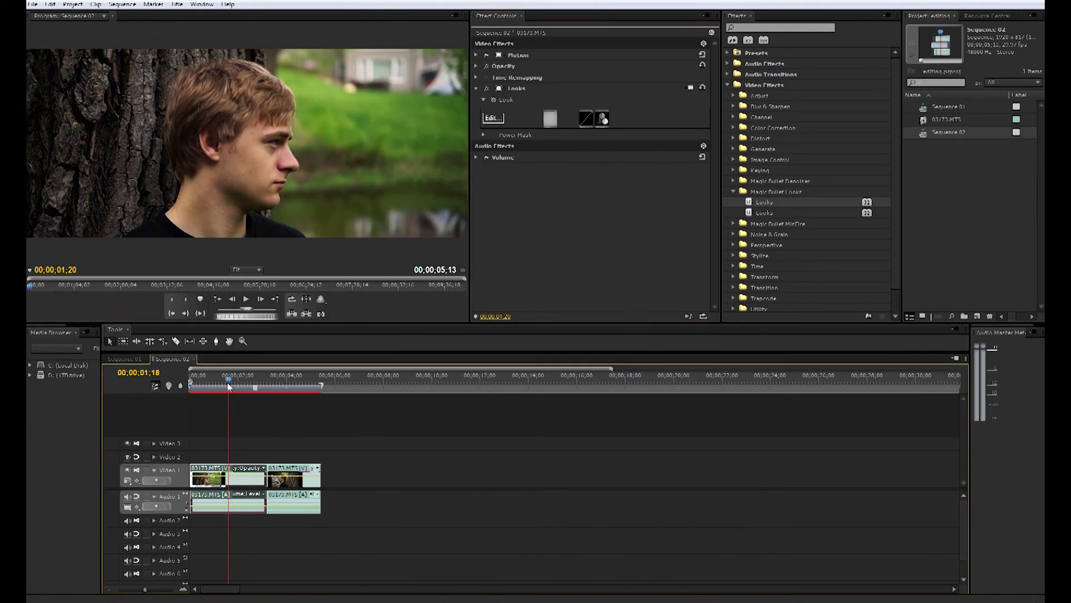
click(486, 88)
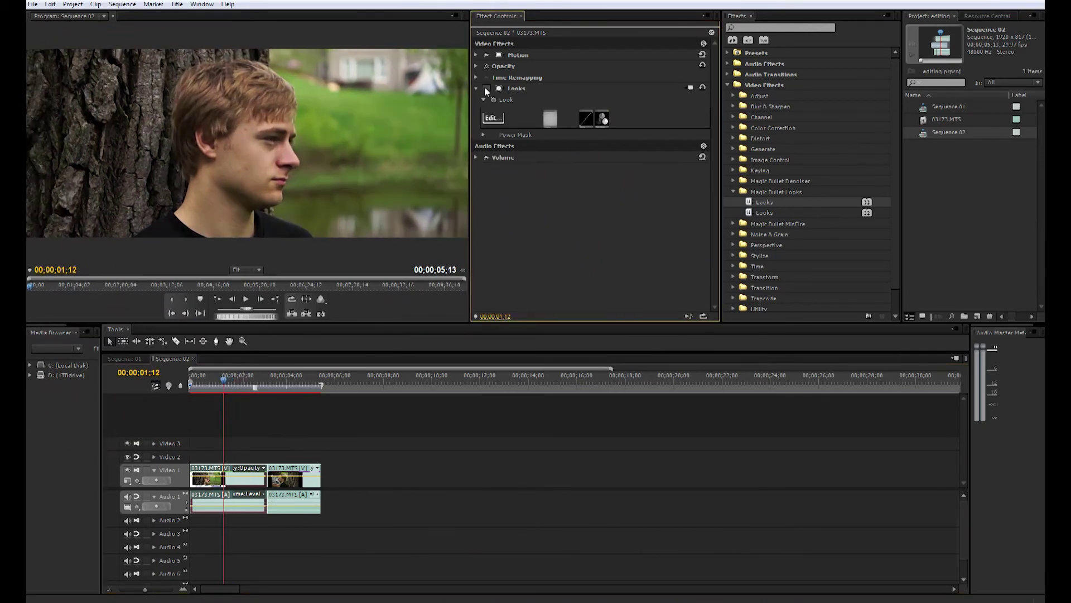
click(486, 88)
click(486, 88)
click(487, 89)
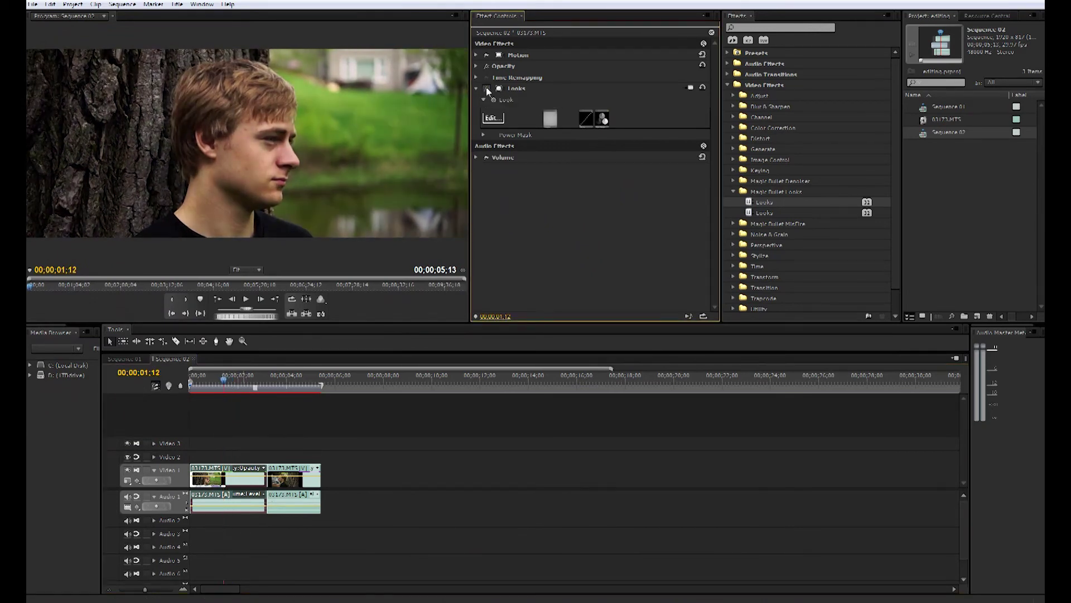
click(487, 89)
click(487, 88)
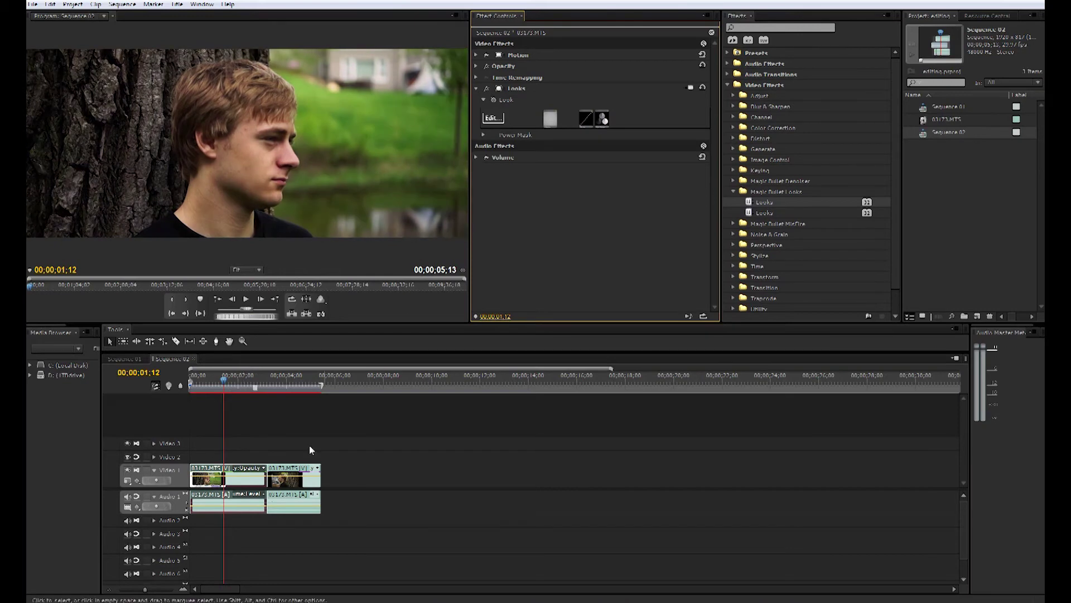
mouse_move(227, 376)
mouse_down()
mouse_move(236, 376)
mouse_move(220, 376)
mouse_up()
Apply ProcAmp to the V1 clip and lower its Saturation to 82
click(749, 40)
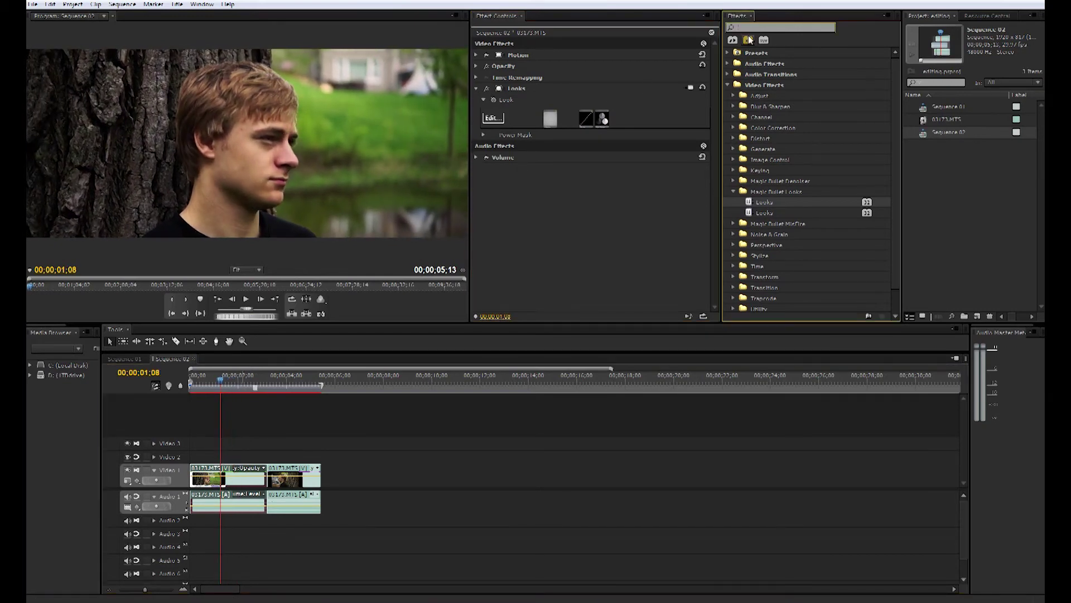
text(pro)
drag(767, 106, 237, 480)
drag(596, 192, 586, 191)
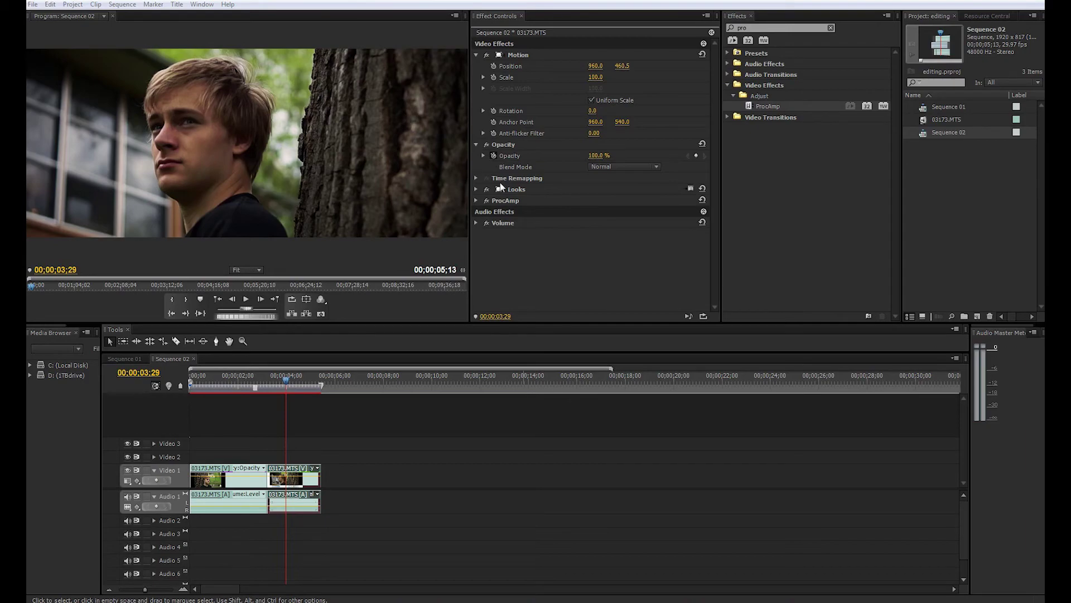
Edit the Looks grade and place a Subject Spot Fill tightly around the subject's head
click(475, 190)
click(500, 222)
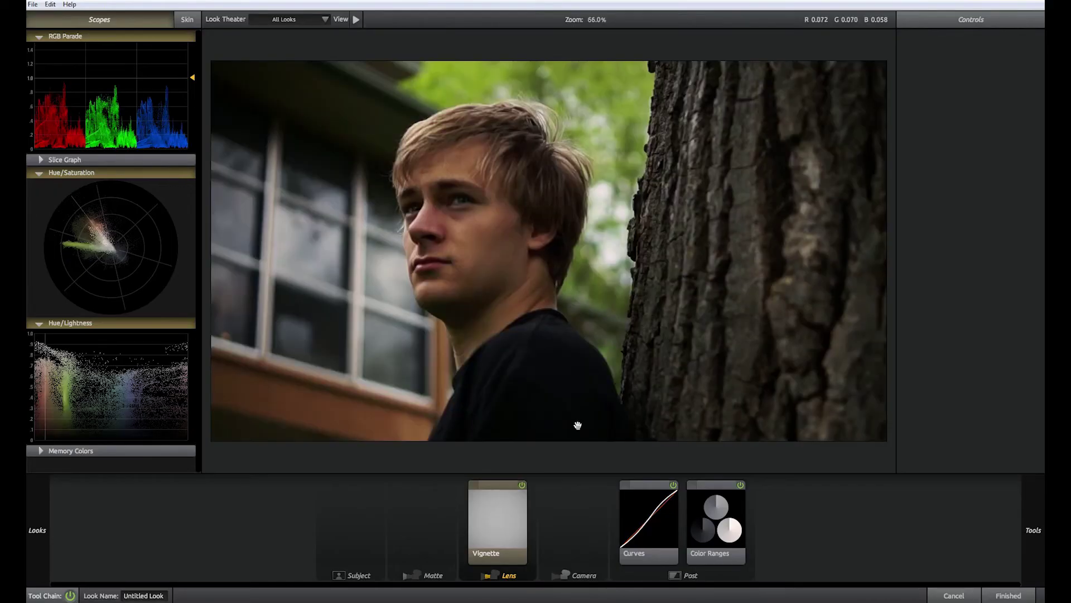
mouse_move(1035, 530)
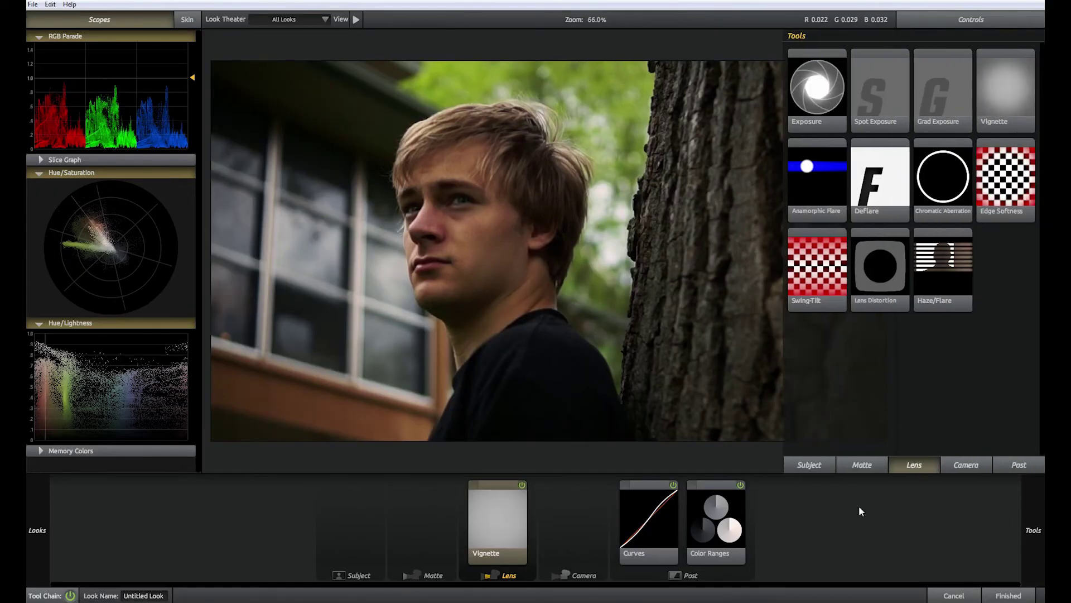
click(821, 470)
scroll(916, 393, down, 1)
drag(875, 323, 535, 285)
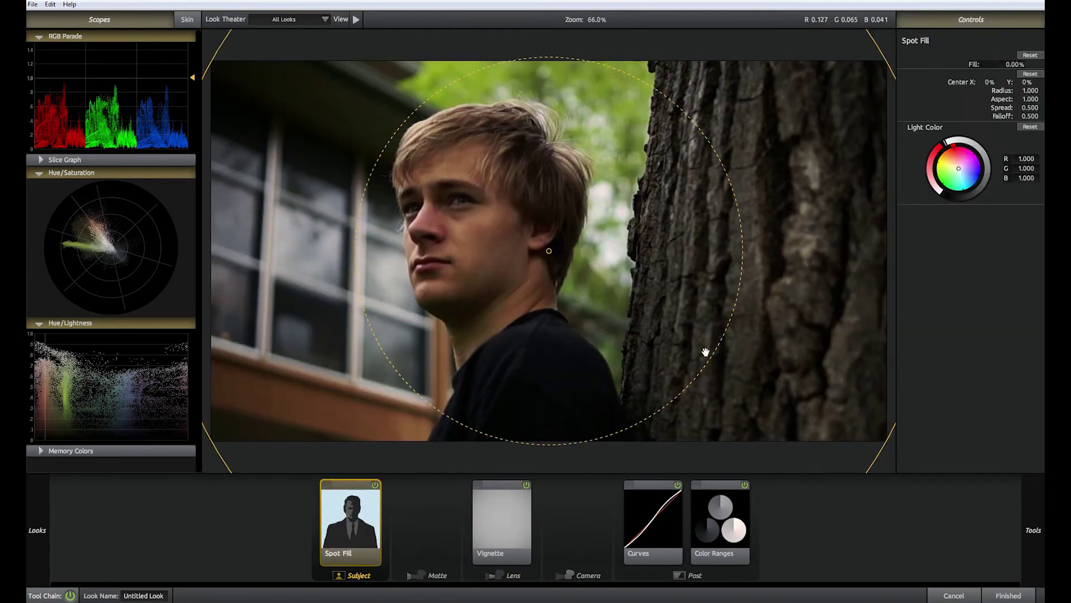
drag(695, 348, 600, 310)
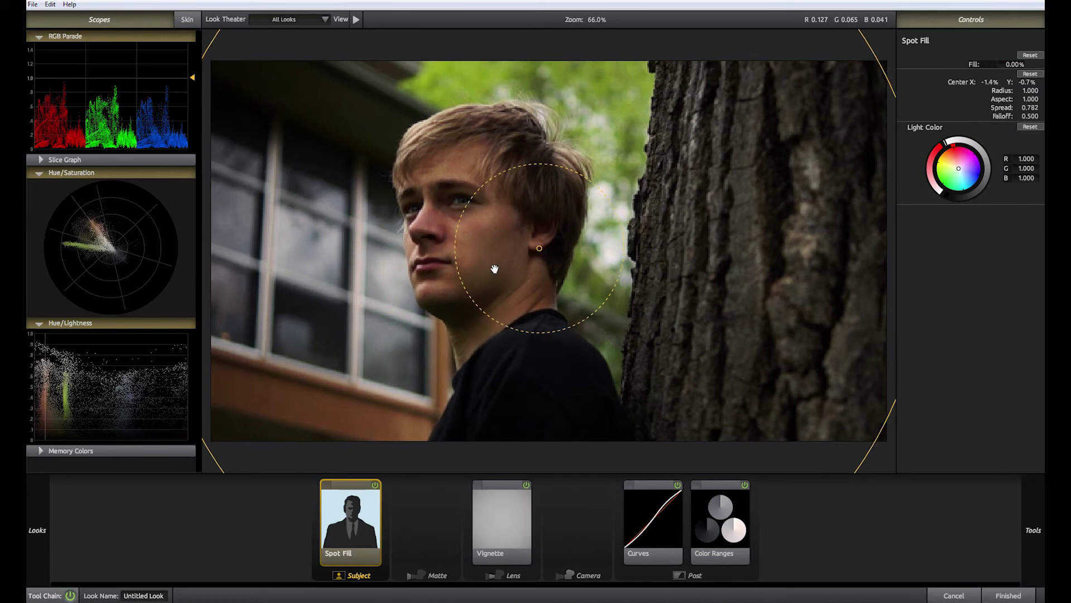
drag(508, 273, 464, 257)
drag(719, 357, 551, 284)
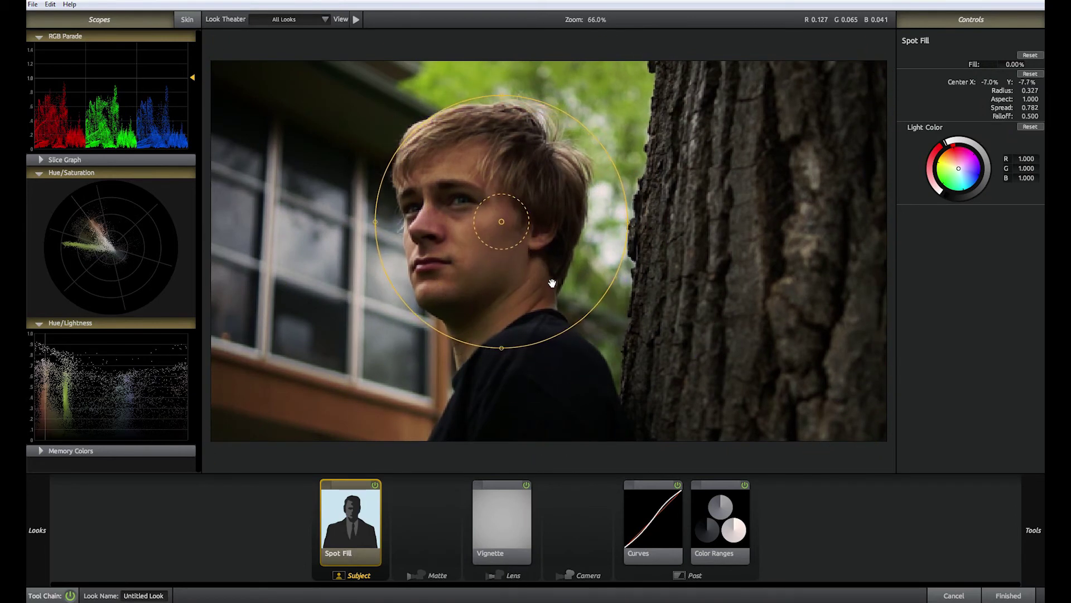
Brighten the face with 35% Spot Fill and refine spread 0.889, falloff 0.480 and position
click(375, 485)
click(376, 484)
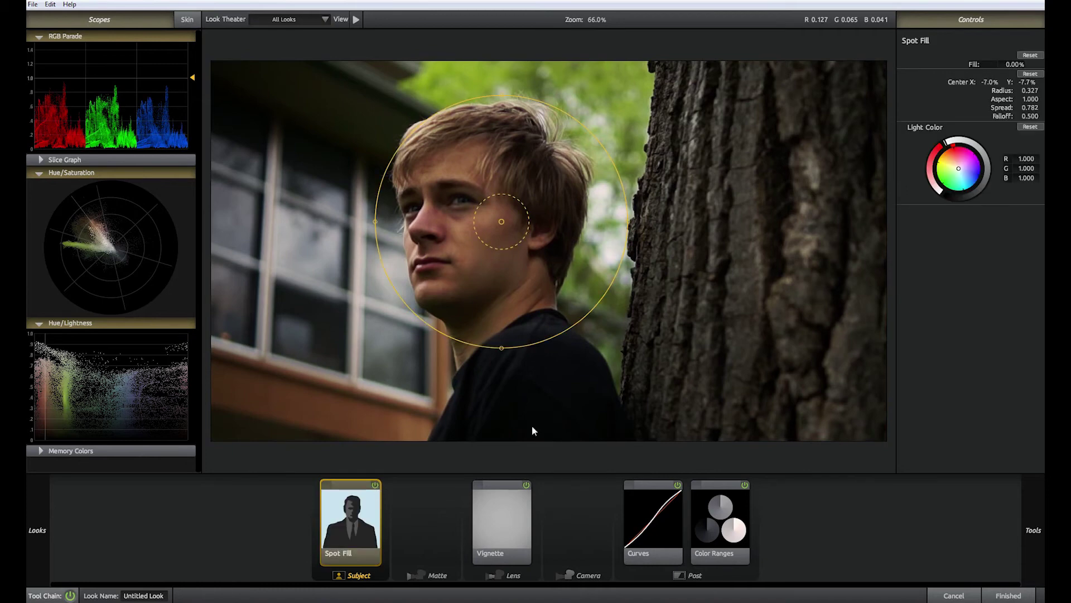
mouse_move(1015, 64)
mouse_down()
mouse_move(1049, 64)
mouse_move(1010, 64)
mouse_up()
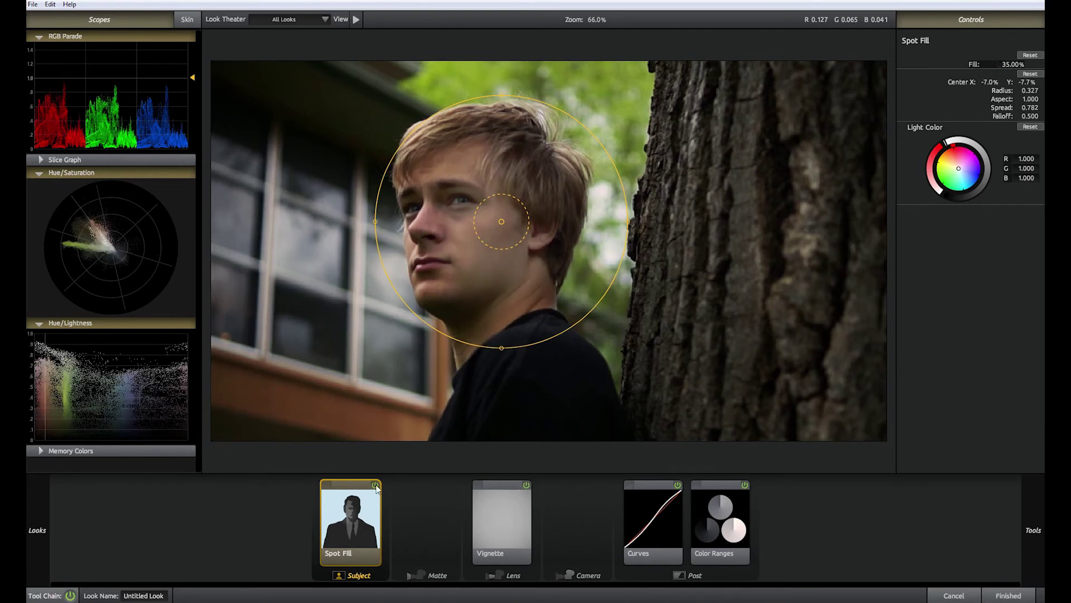
click(375, 485)
click(376, 485)
click(375, 485)
click(376, 485)
drag(539, 334, 525, 328)
drag(521, 239, 517, 237)
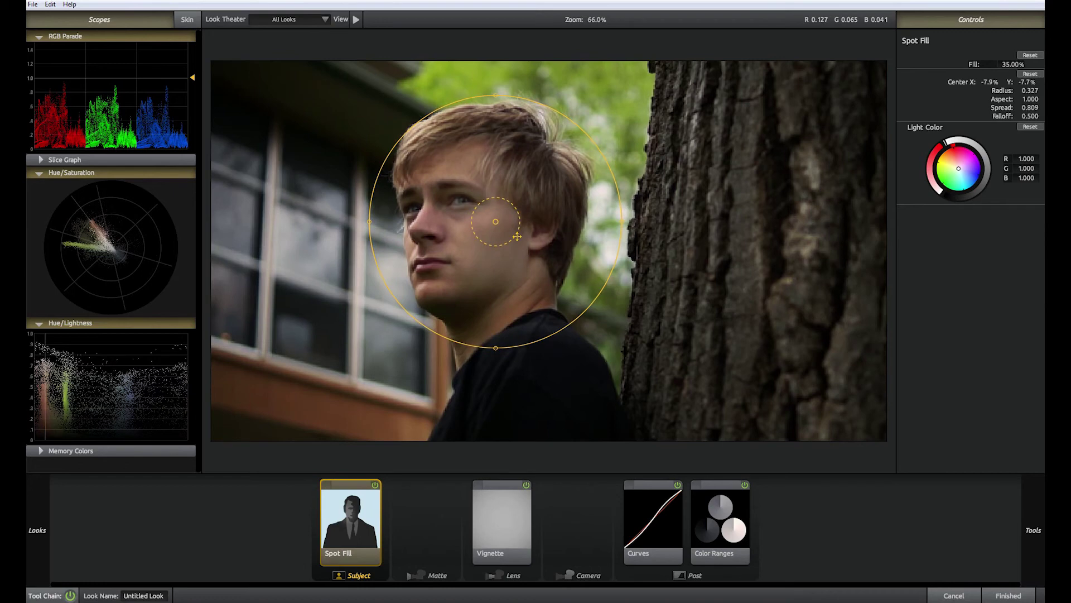
drag(1030, 108, 1028, 116)
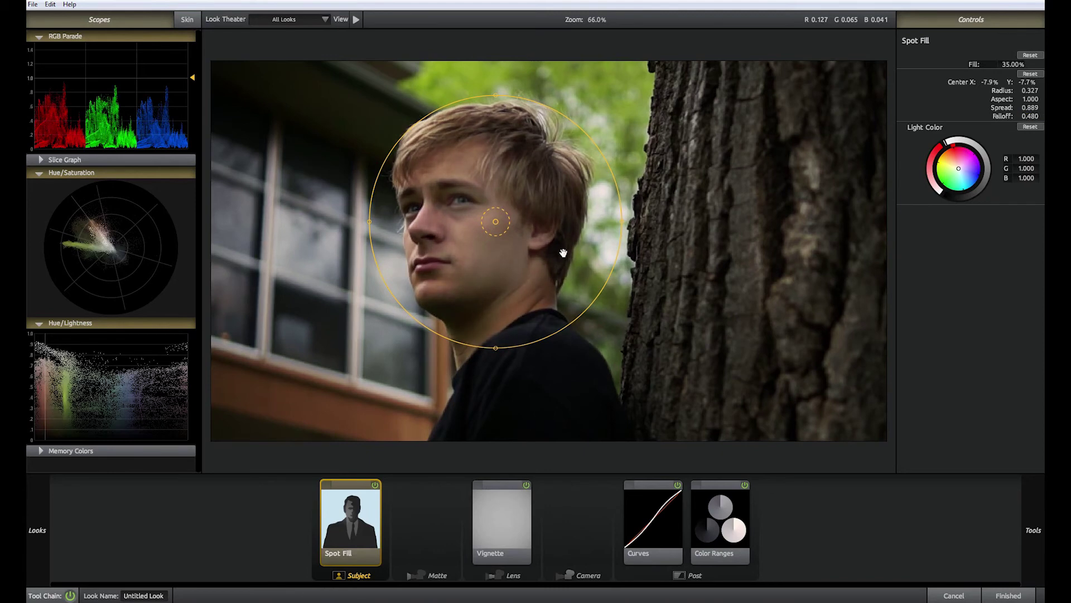
drag(558, 298, 552, 294)
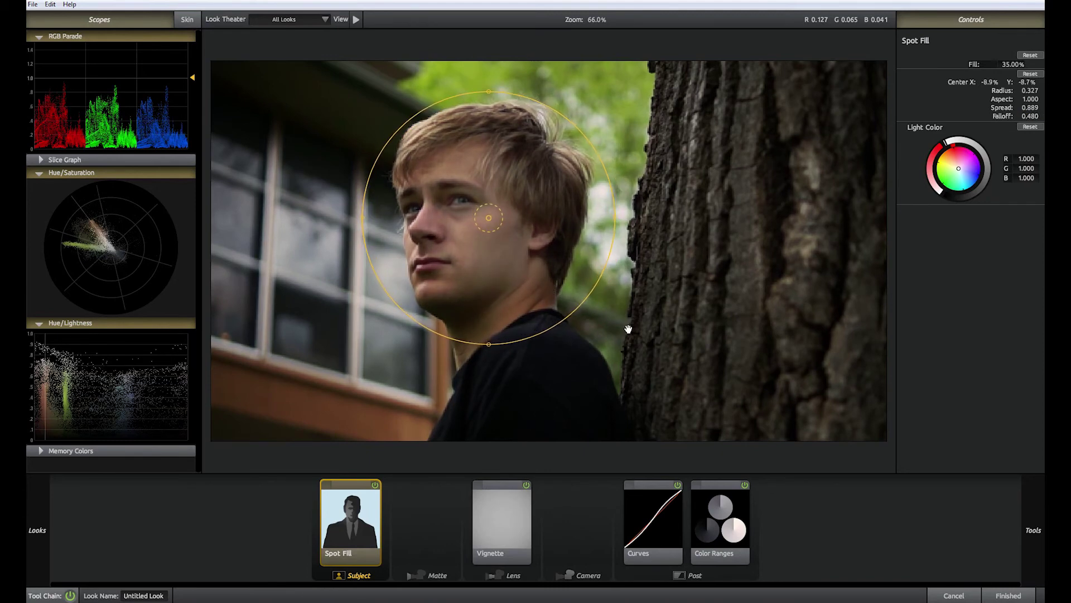
Apply the look, play back the interview and stop at frame 00:00:04:12
click(1009, 596)
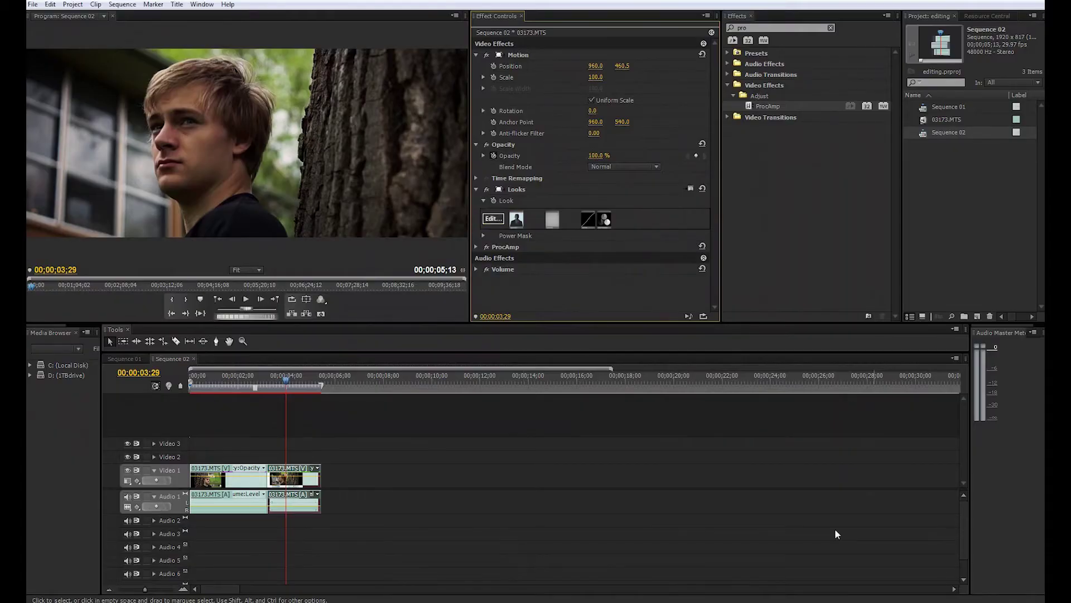
drag(295, 387, 267, 413)
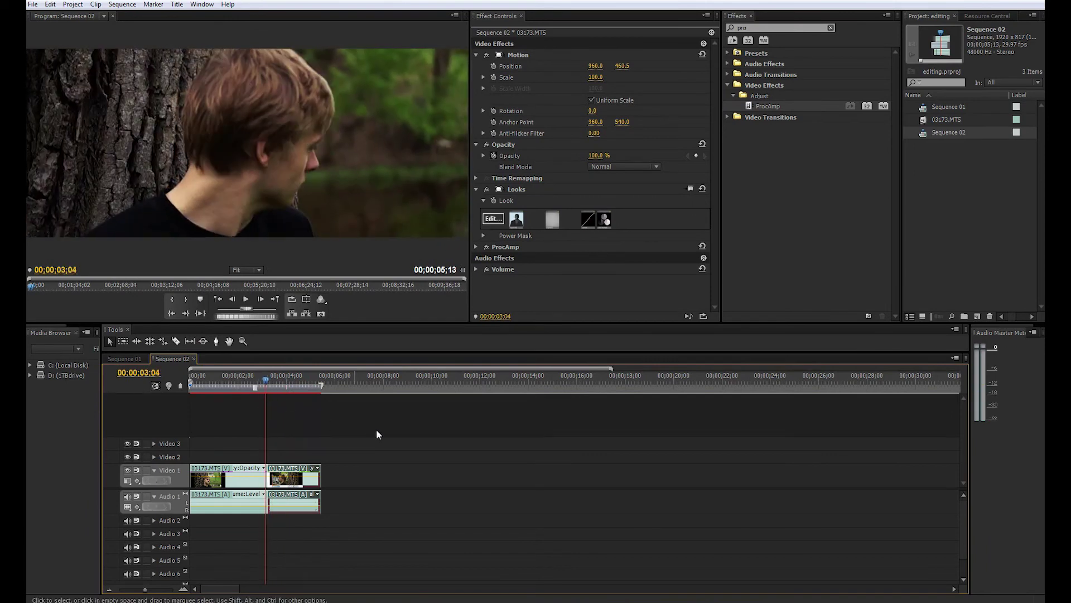
key(space)
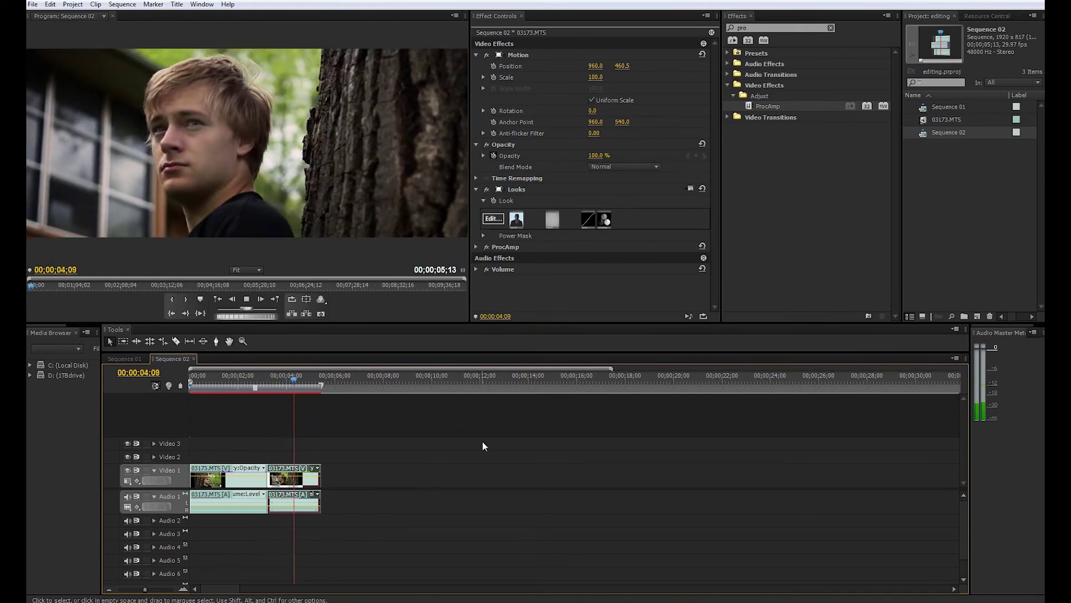
key(space)
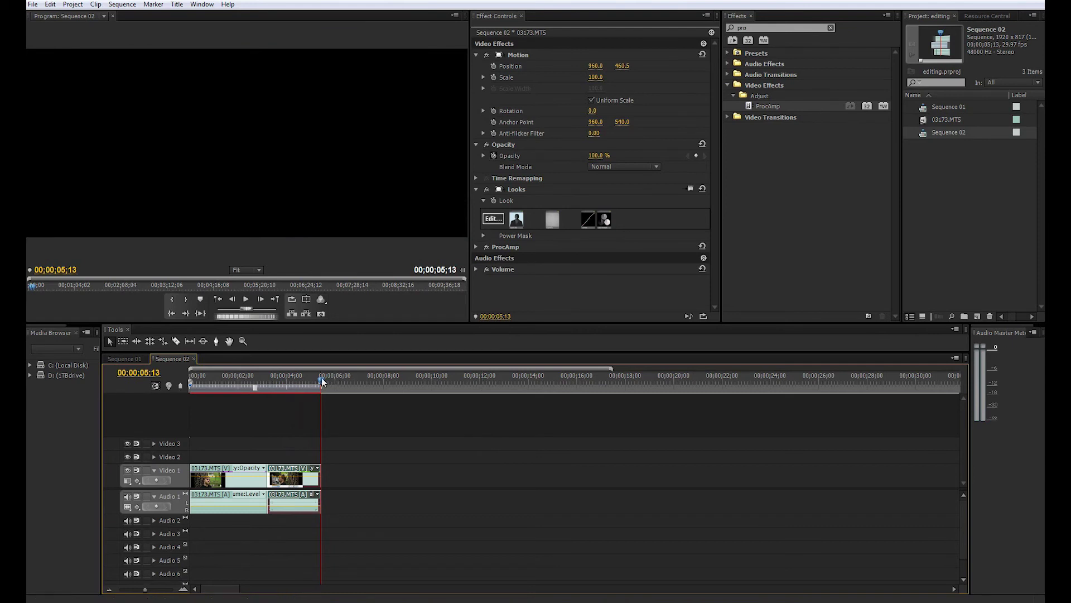
click(307, 390)
drag(307, 390, 296, 391)
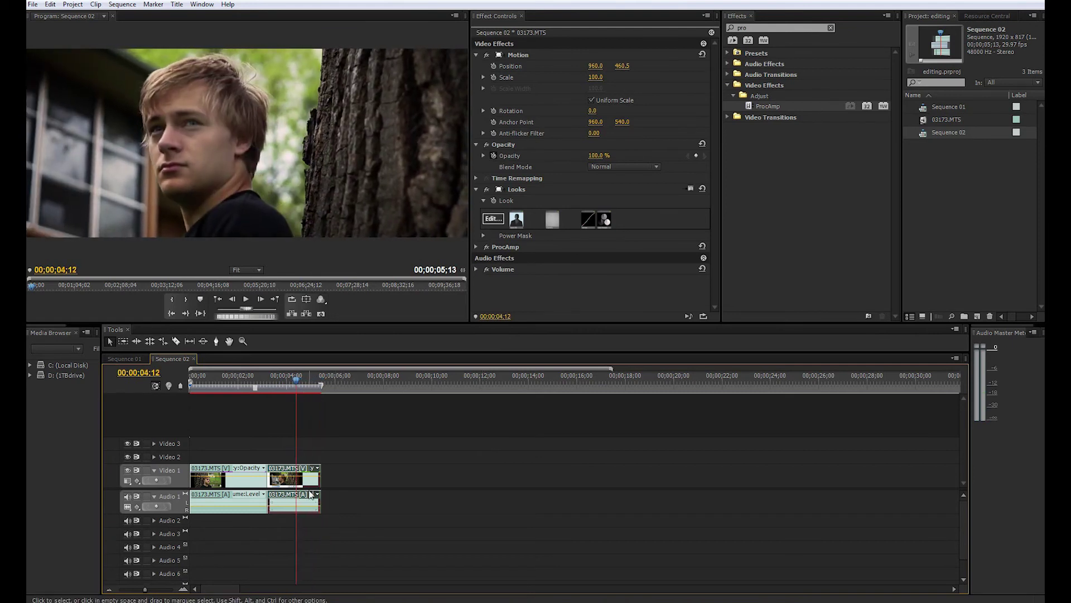
Nudge the Spot Fill slightly left onto the face, then scrub through the graded clip
click(493, 218)
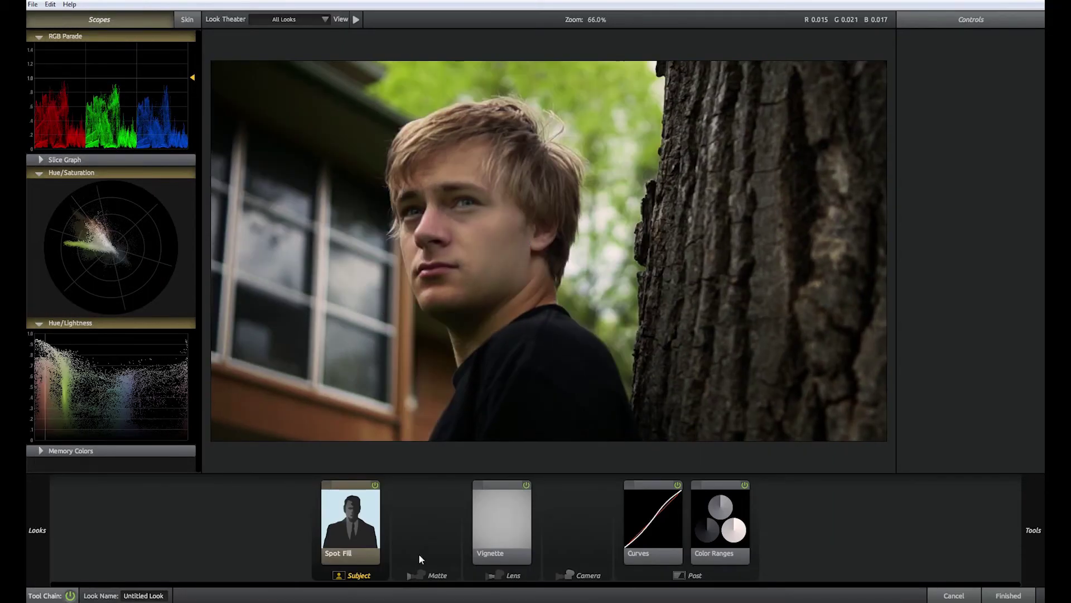
drag(536, 266, 519, 268)
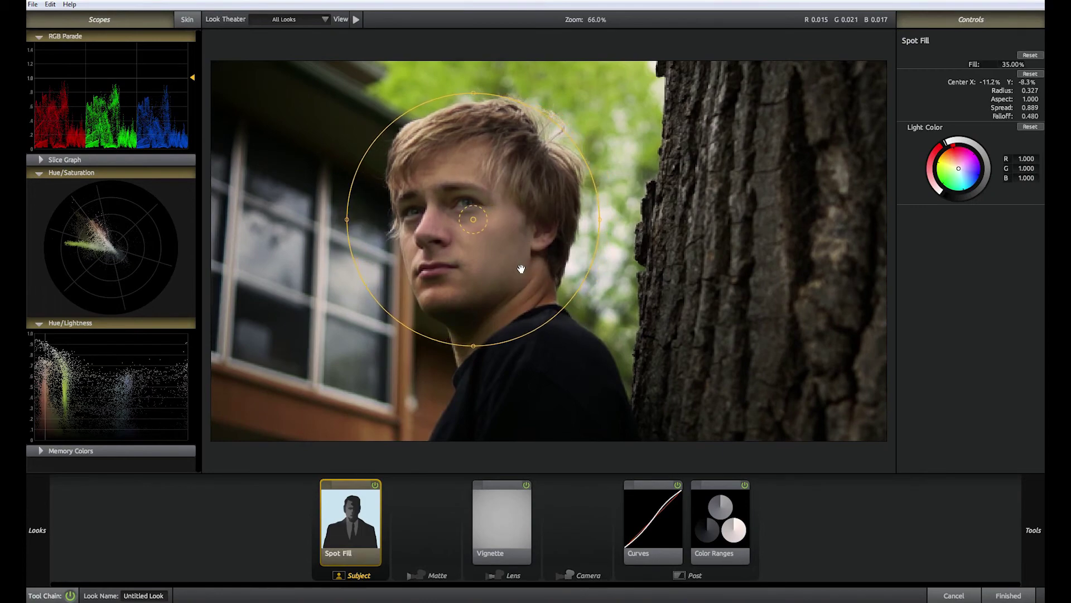
click(1007, 593)
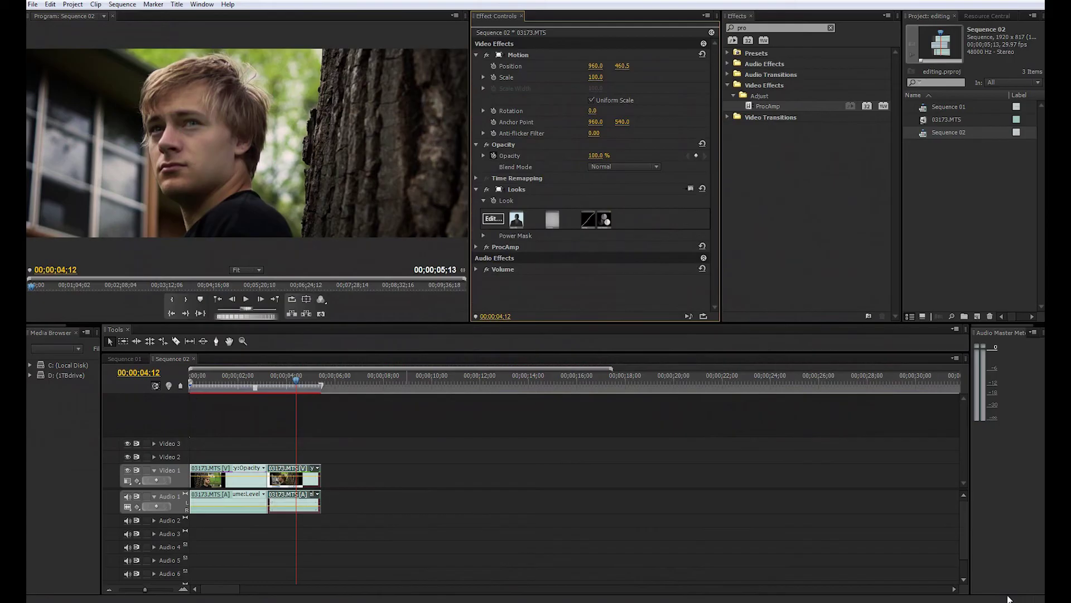
drag(284, 394, 246, 403)
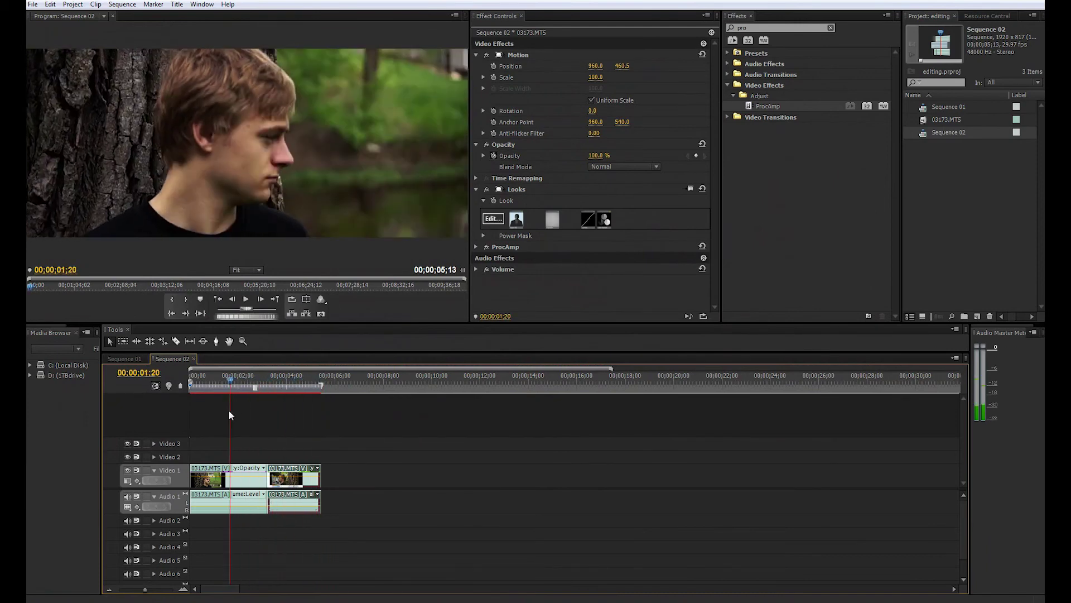
drag(229, 411, 303, 391)
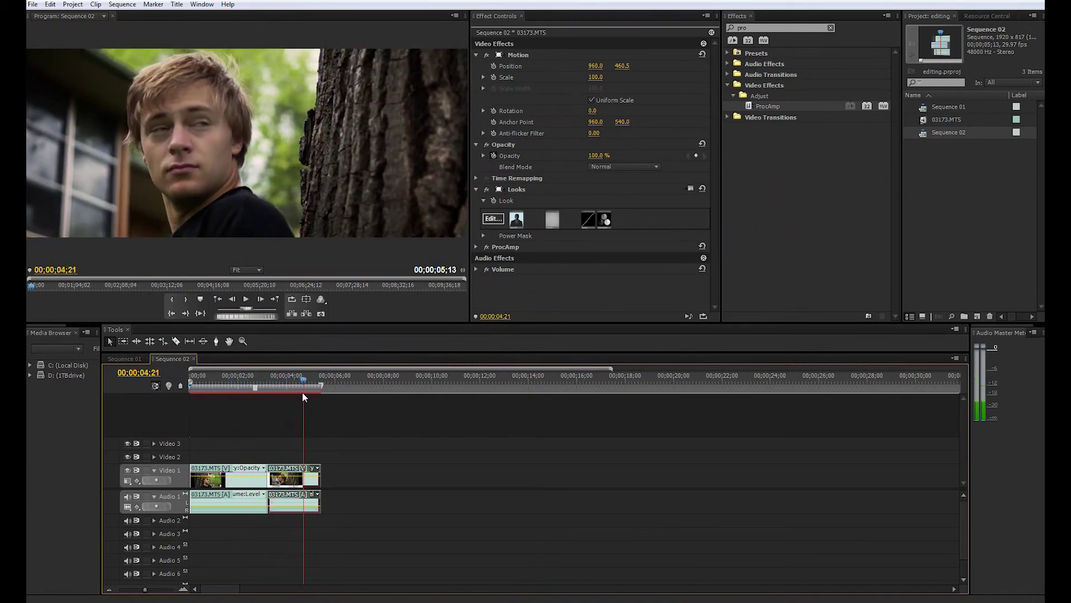
click(369, 459)
drag(304, 390, 170, 410)
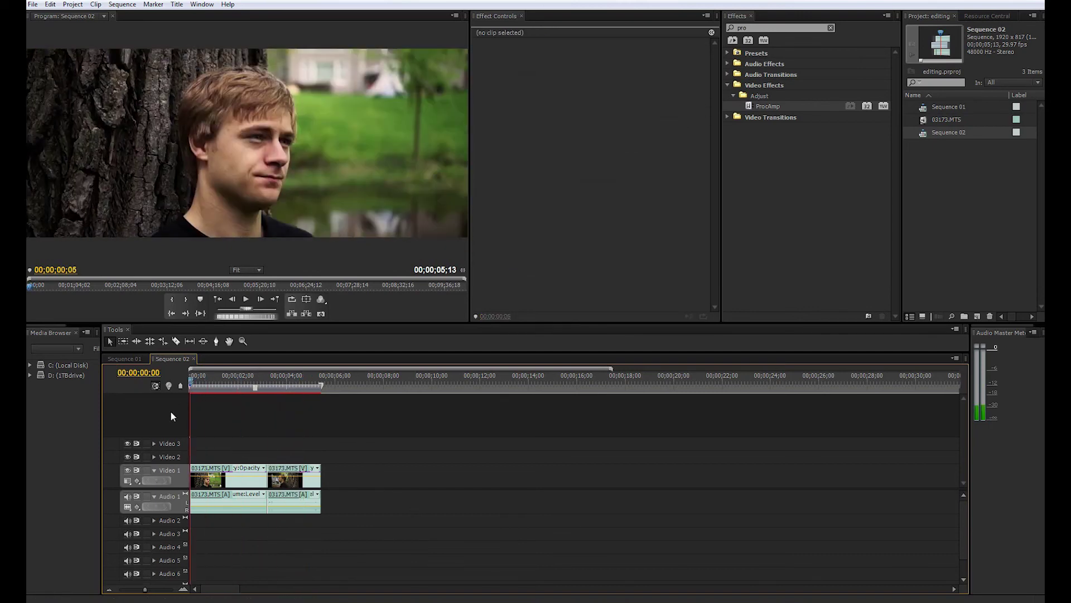
Open Export Media settings for Sequence 02 and set the output name to 'widescreen test.mp4'
click(32, 5)
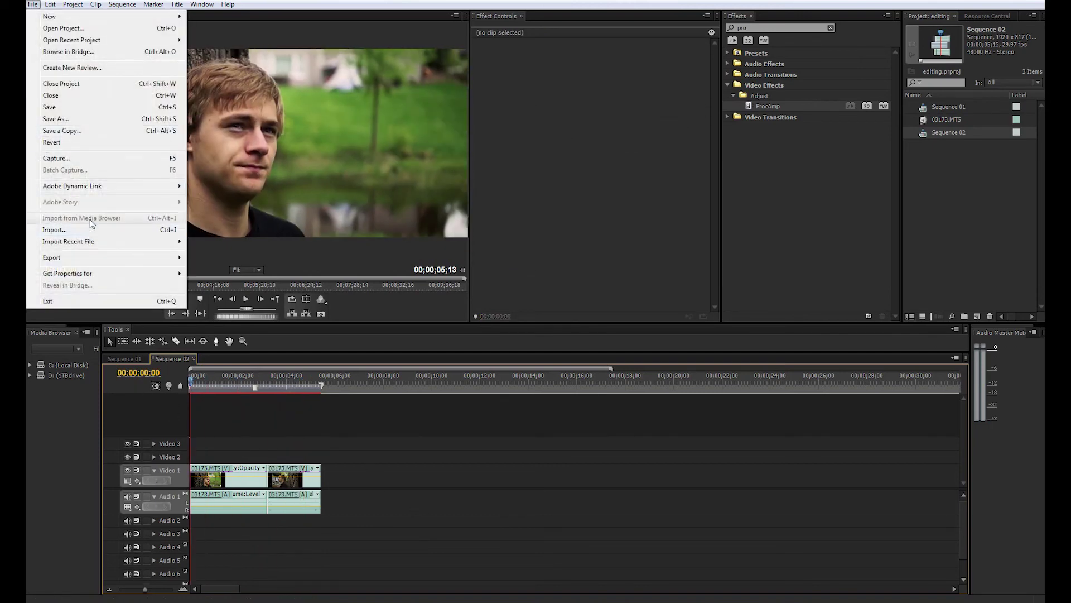
mouse_move(167, 257)
click(253, 260)
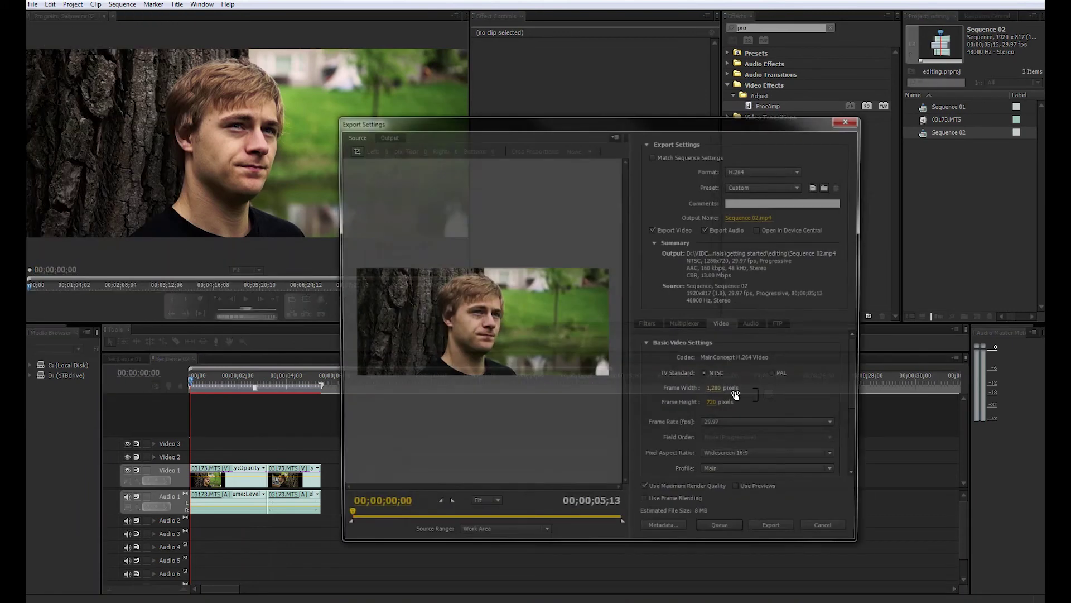
click(801, 187)
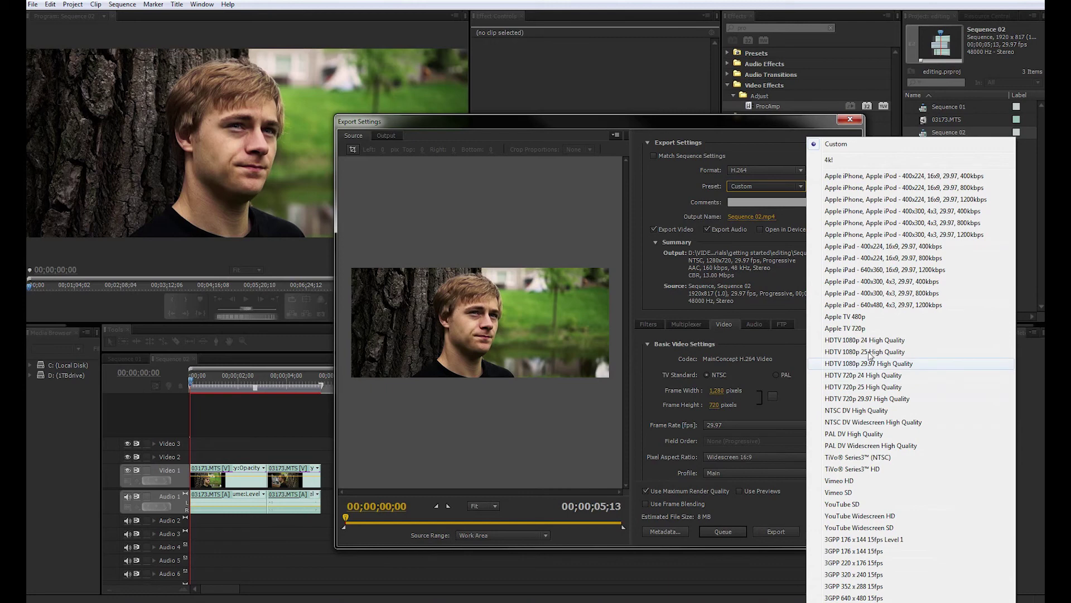
click(684, 190)
click(770, 216)
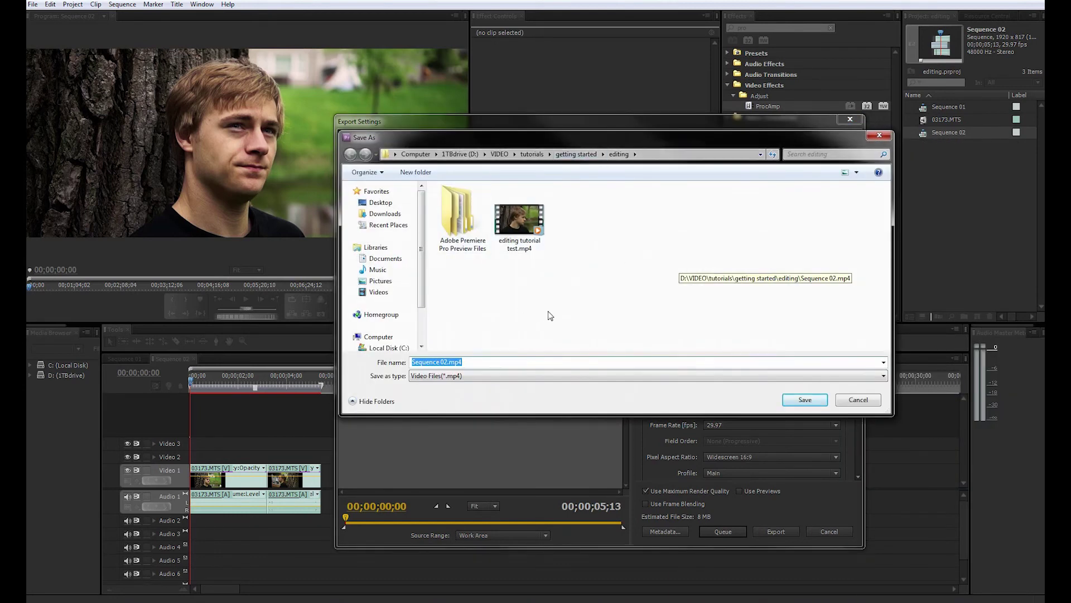
text(widescreen test)
click(804, 399)
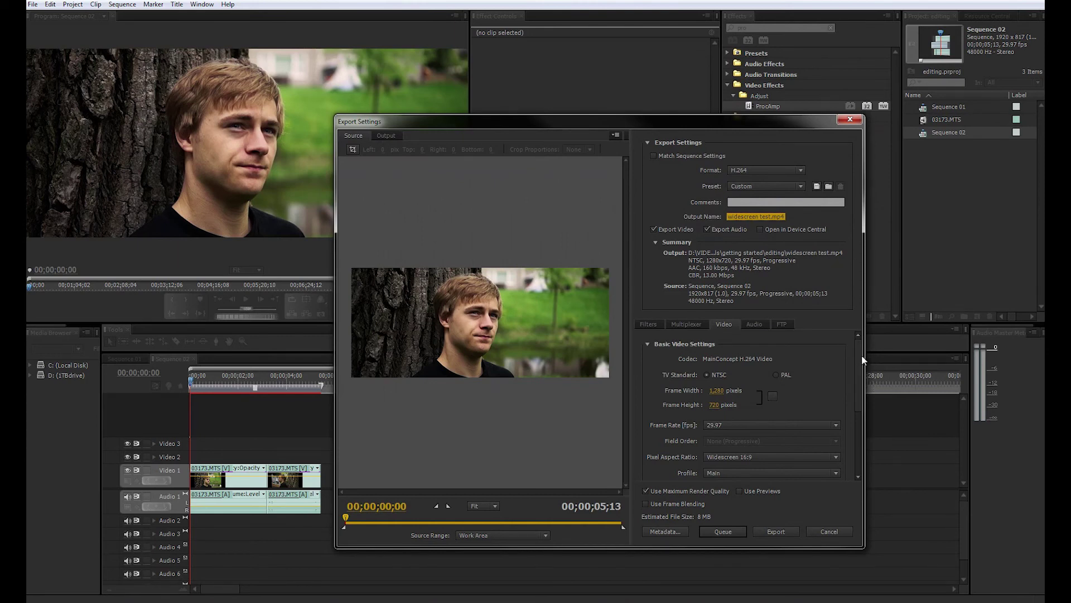
Choose the HDTV 1080p 29.97 High Quality preset and enable Render at Maximum Depth
click(800, 186)
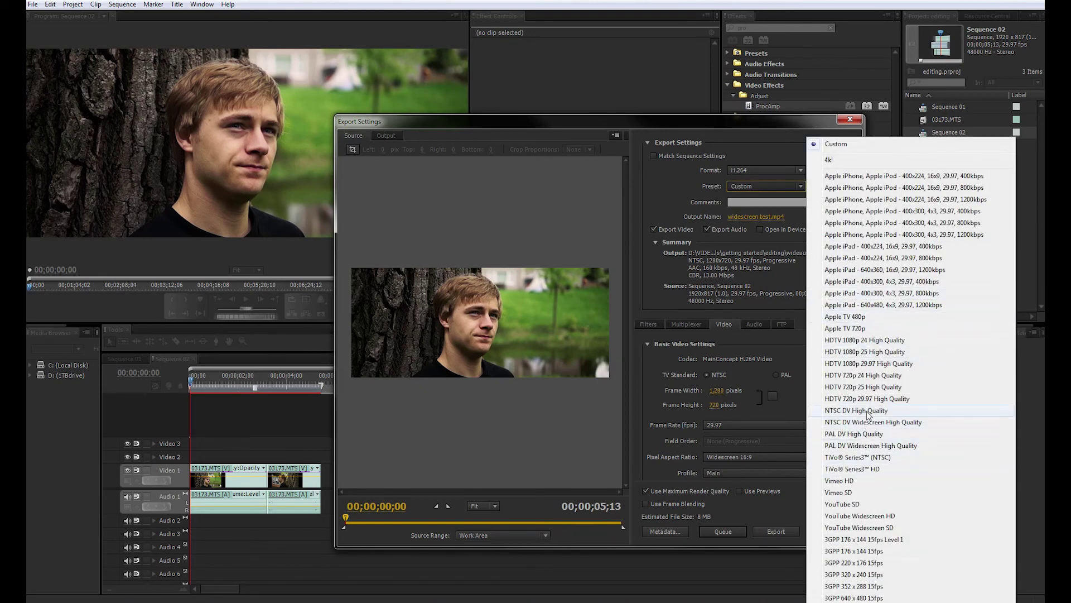
click(867, 363)
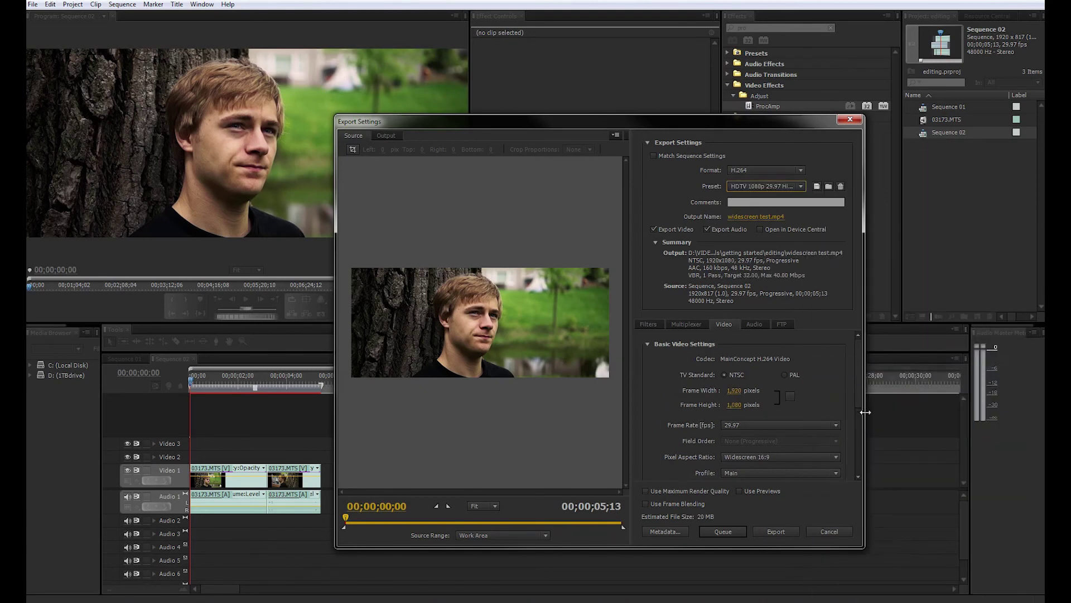
scroll(856, 381, down, 3)
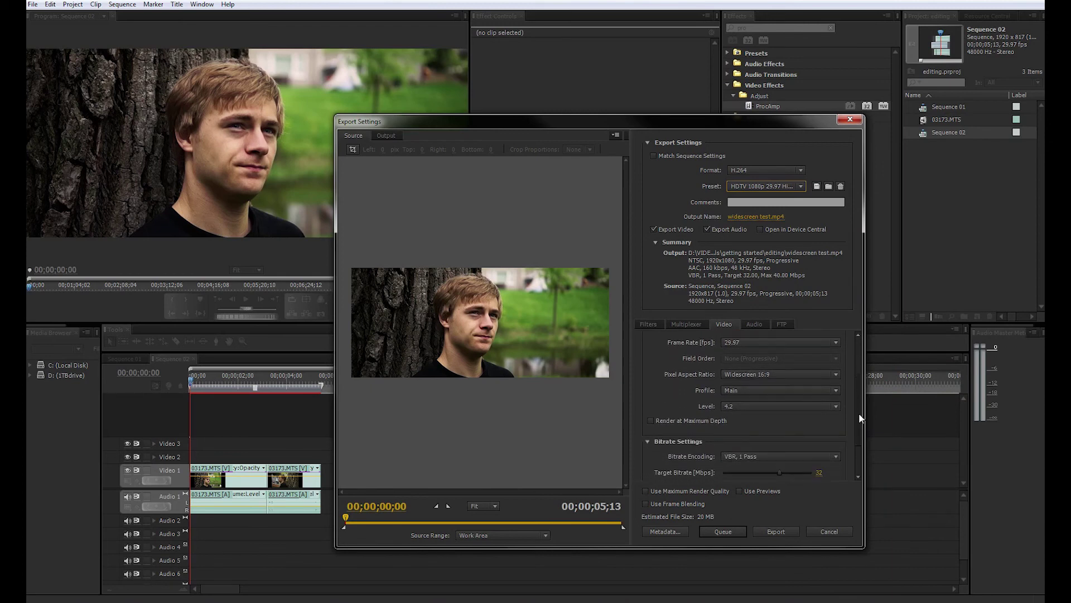
click(651, 420)
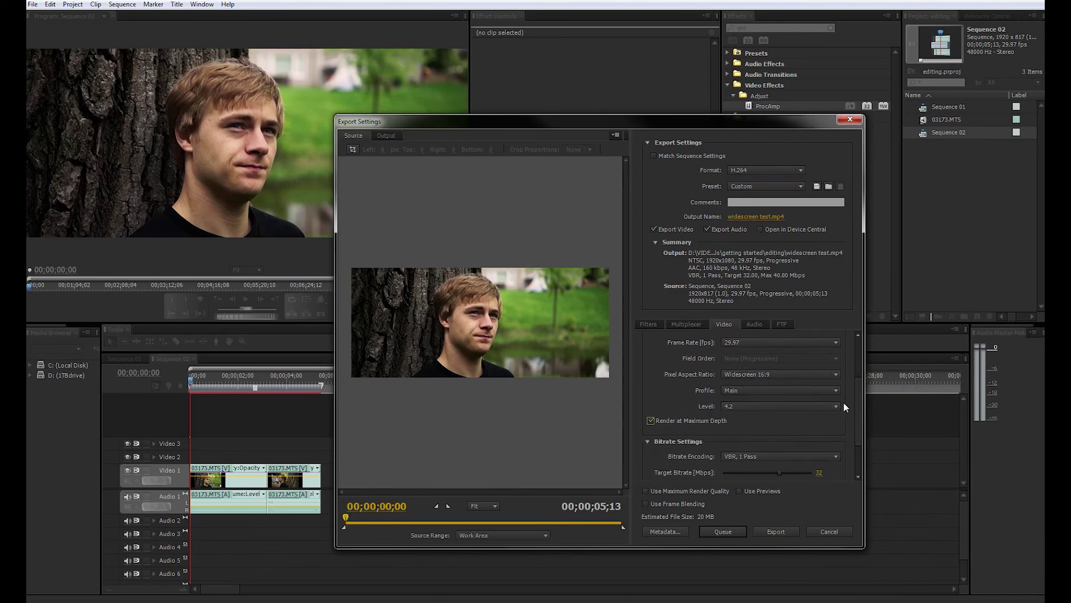
drag(861, 418, 866, 380)
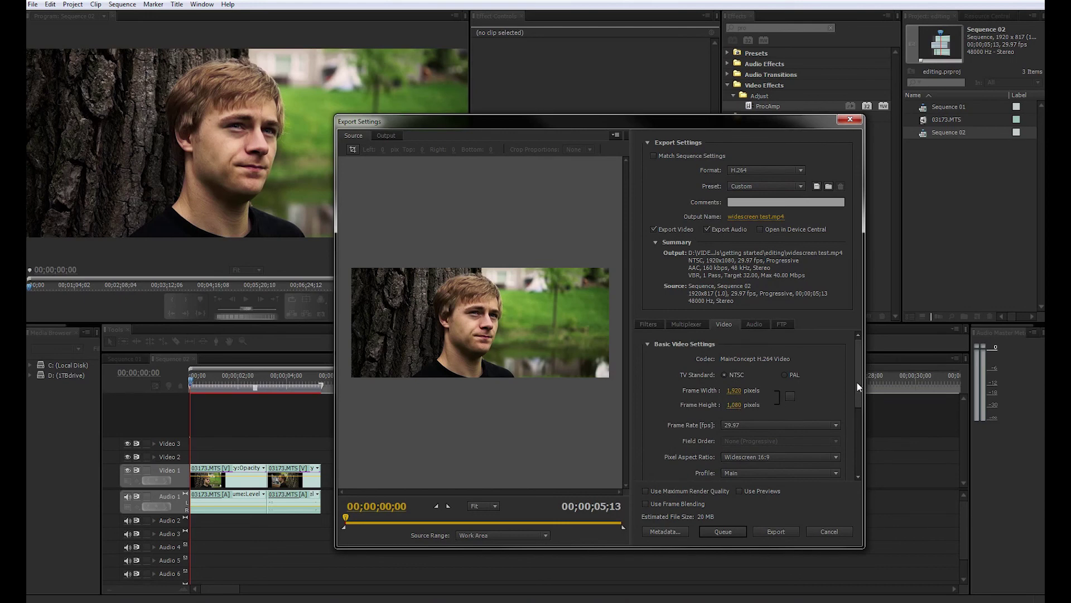
Set bitrate encoding to CBR at 24 Mbps, enable Maximum Render Quality, and start the export
scroll(862, 376, down, 3)
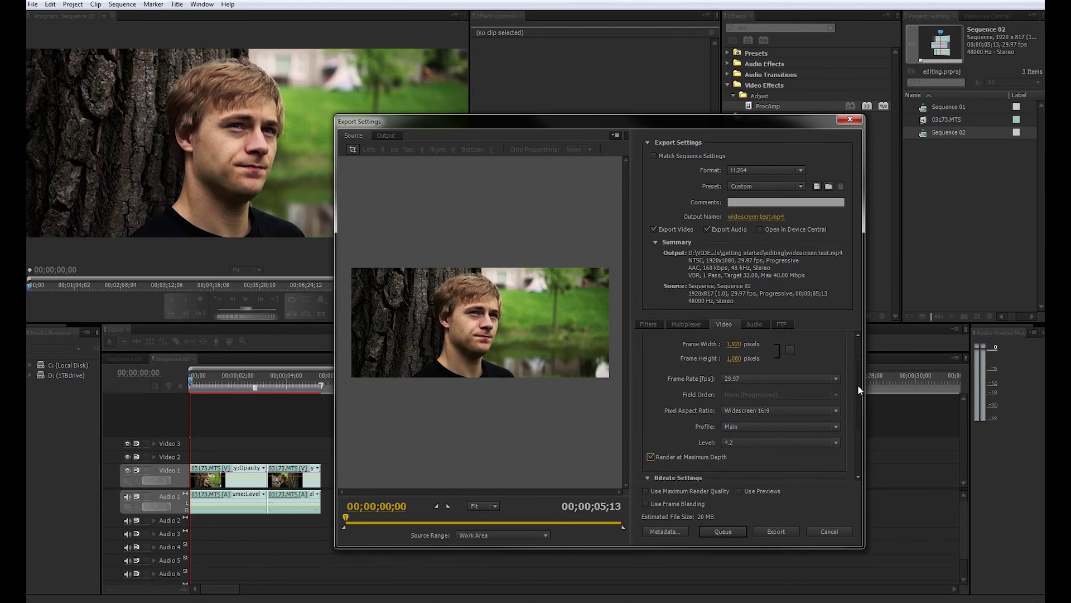
scroll(859, 416, down, 1)
click(836, 413)
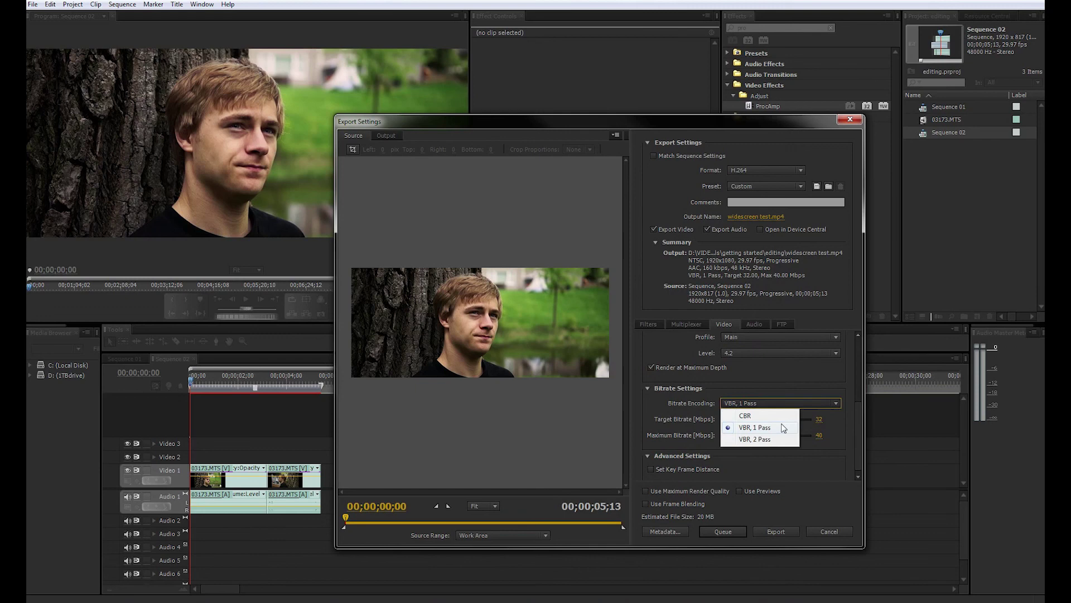
click(792, 414)
click(819, 430)
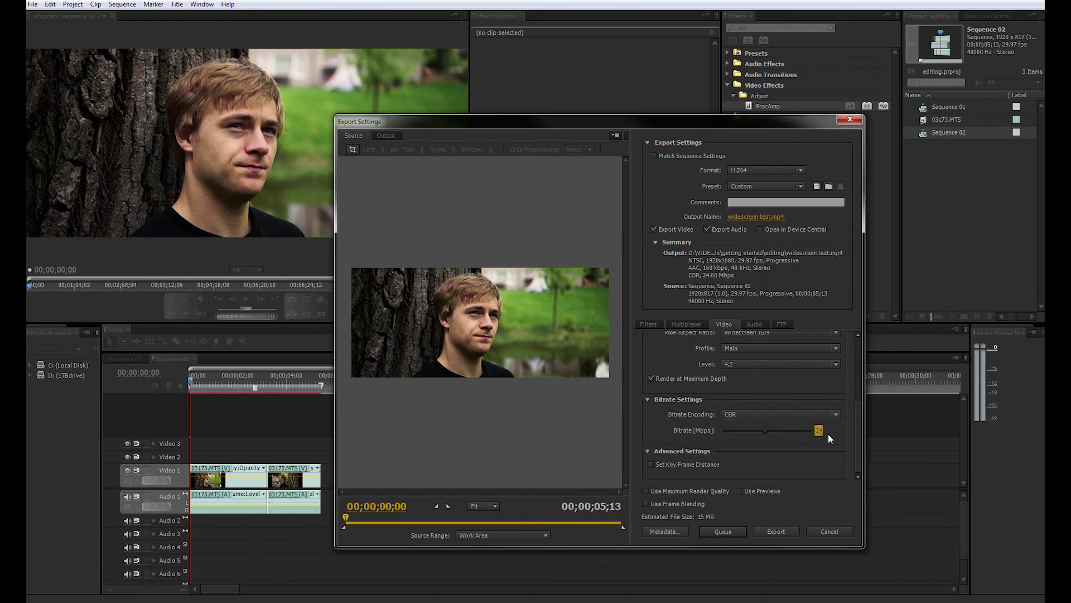
click(646, 491)
click(782, 527)
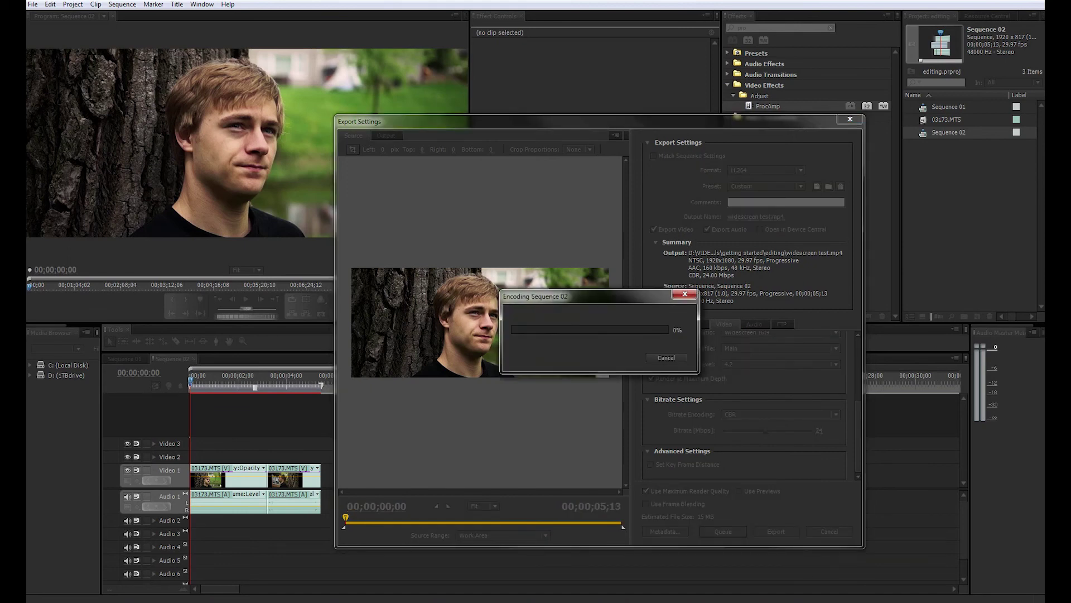
click(26, 598)
Browse to D:\VIDEO\tutorials\getting started\editing and move the window down to watch the encode
click(207, 480)
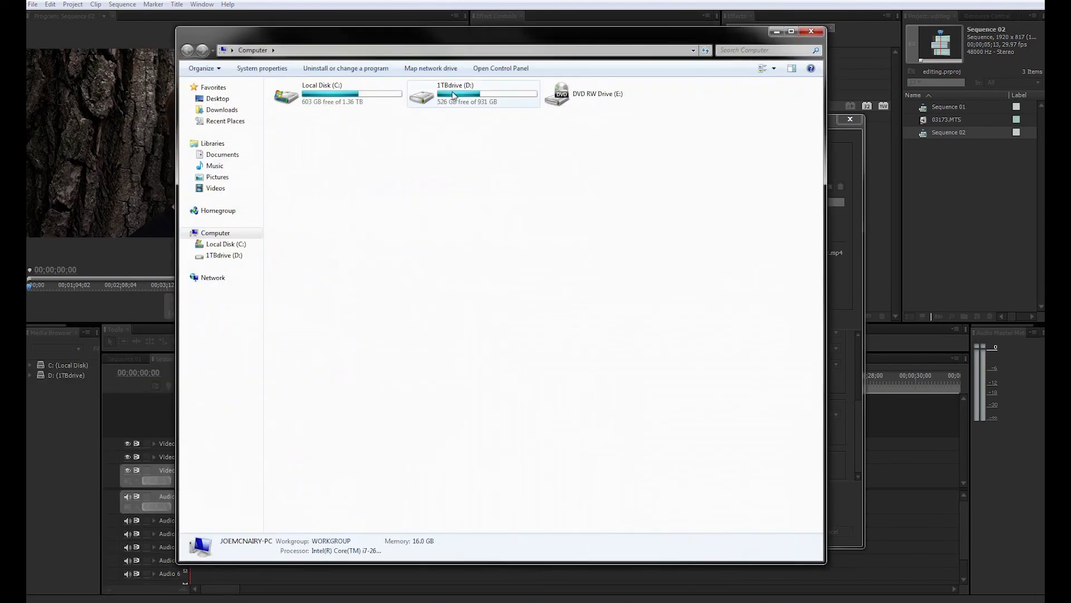
double_click(453, 95)
double_click(391, 135)
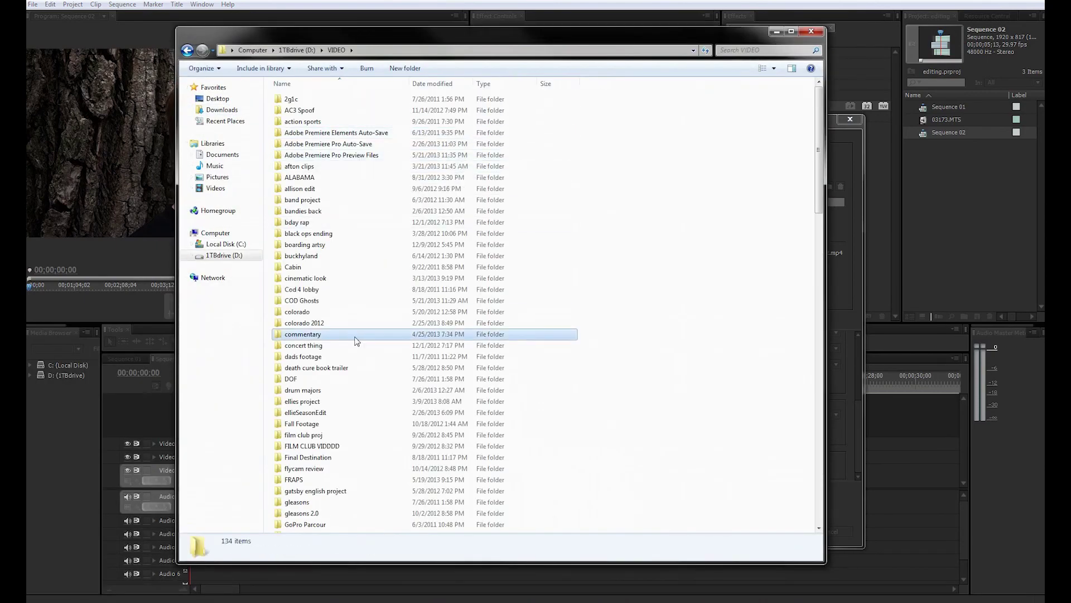
click(357, 335)
scroll(358, 362, down, 20)
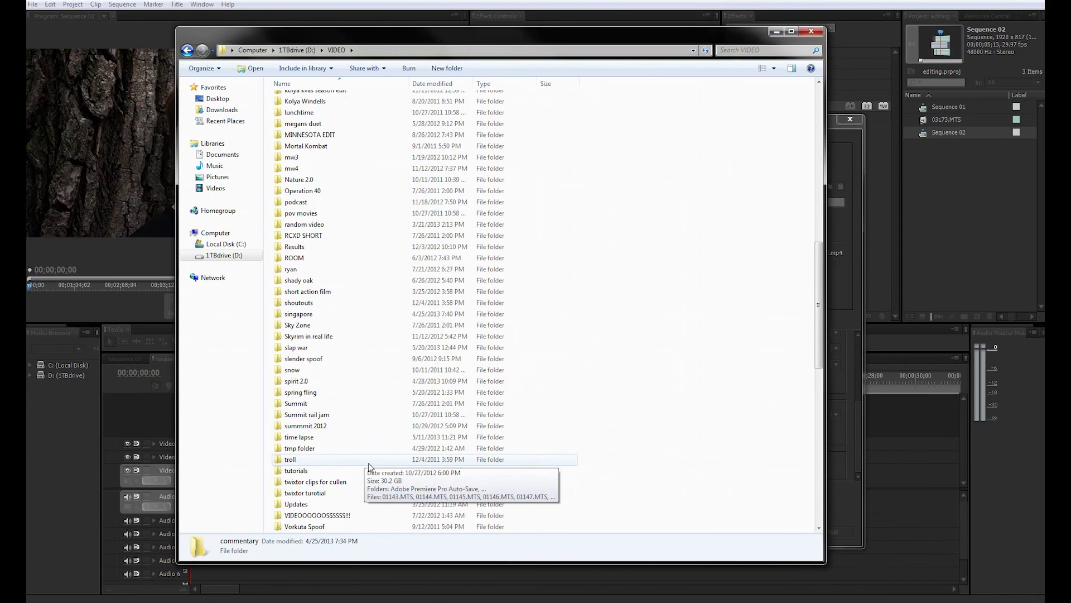
double_click(363, 471)
click(355, 124)
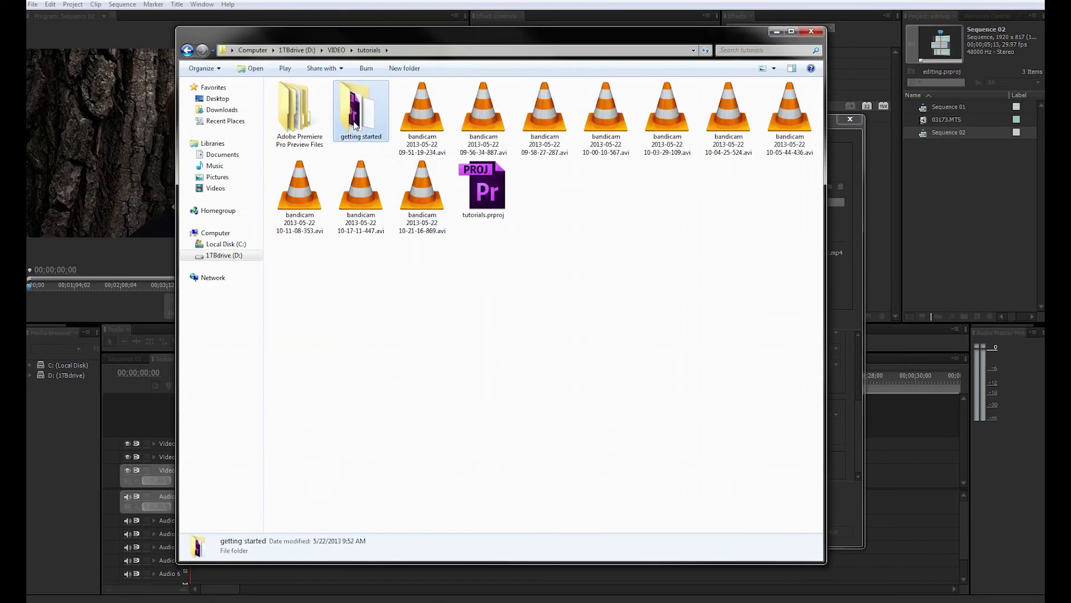
double_click(355, 123)
double_click(478, 110)
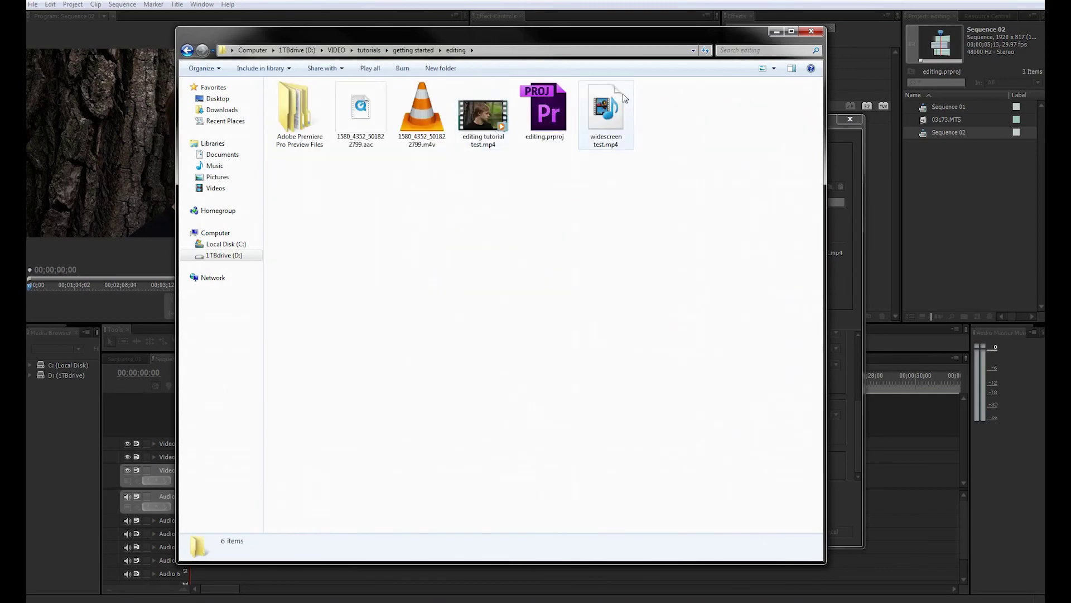
drag(716, 40, 778, 444)
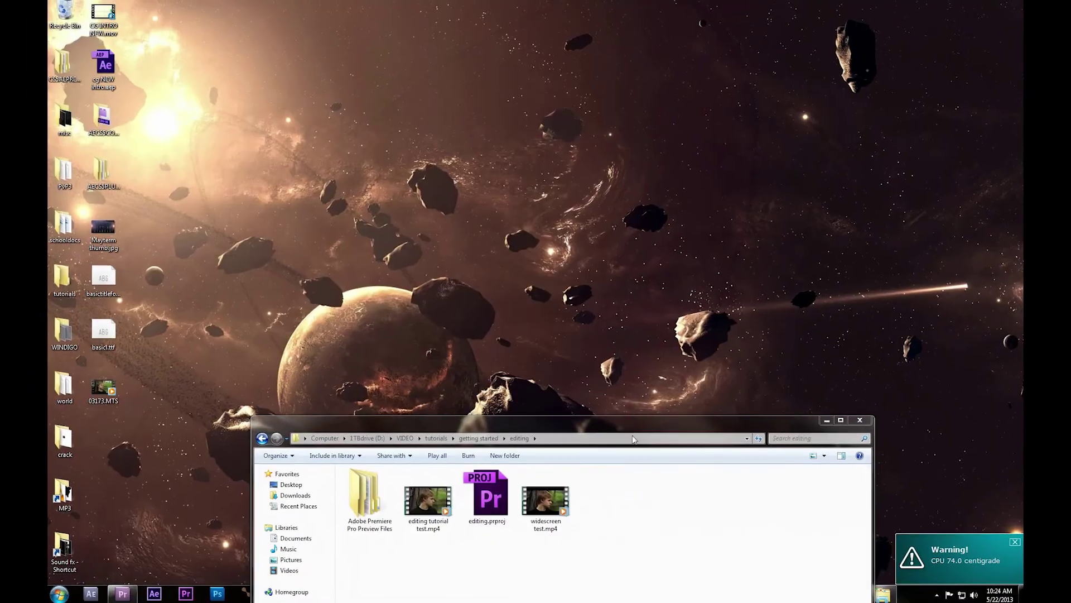
Play the exported widescreen test.mp4 from the editing folder, then close the folder window
drag(637, 428, 533, 49)
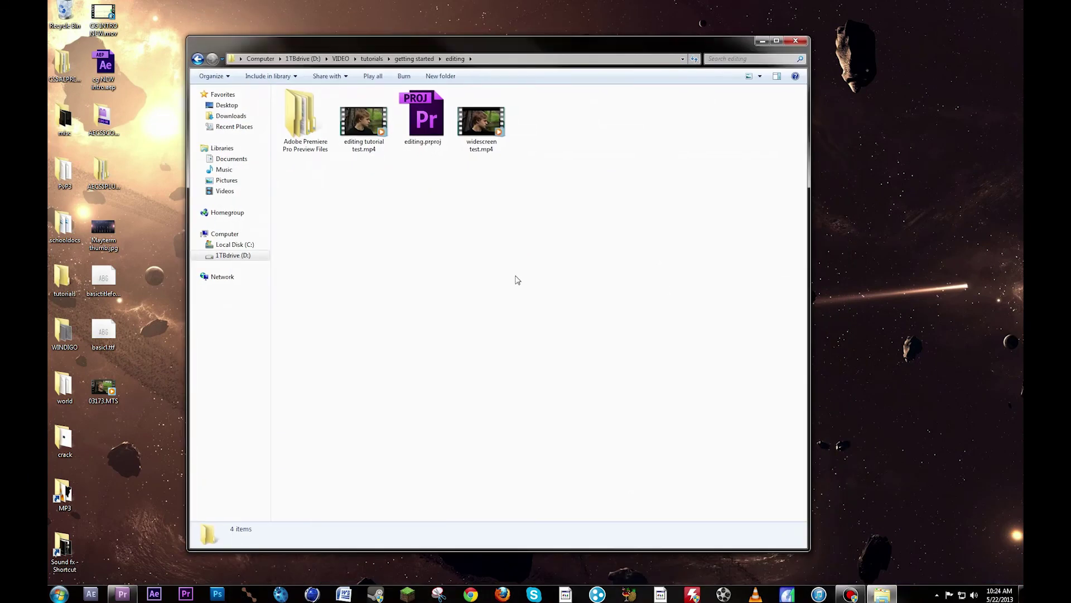
double_click(490, 139)
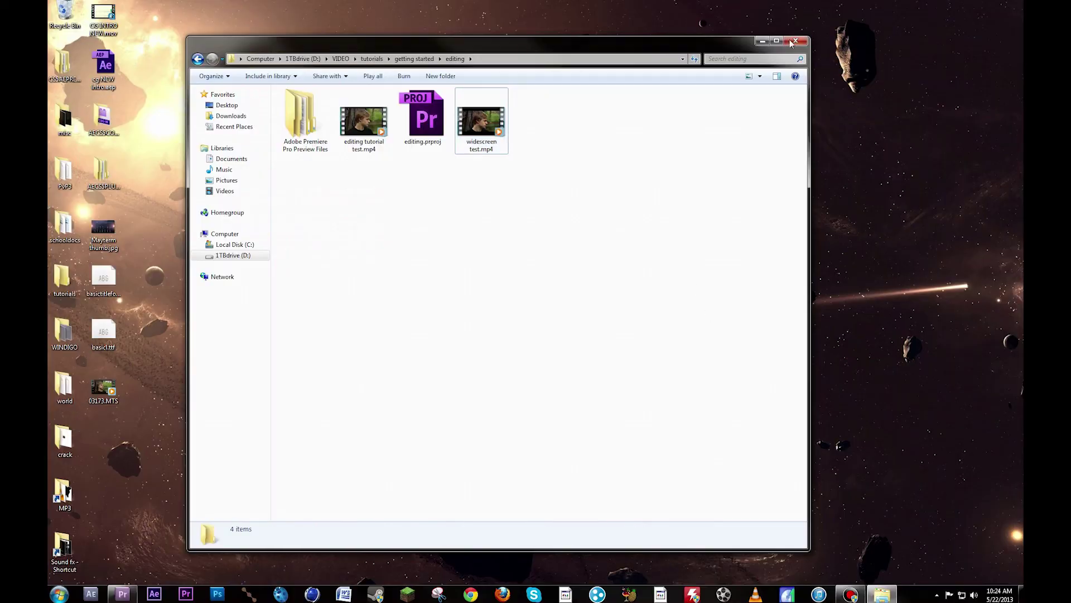
click(796, 42)
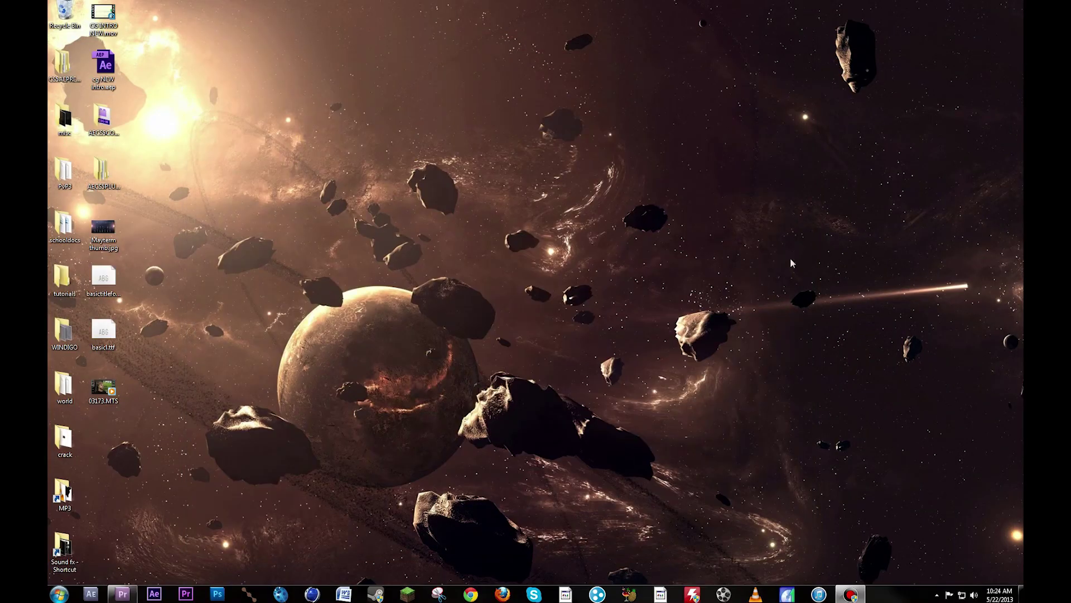